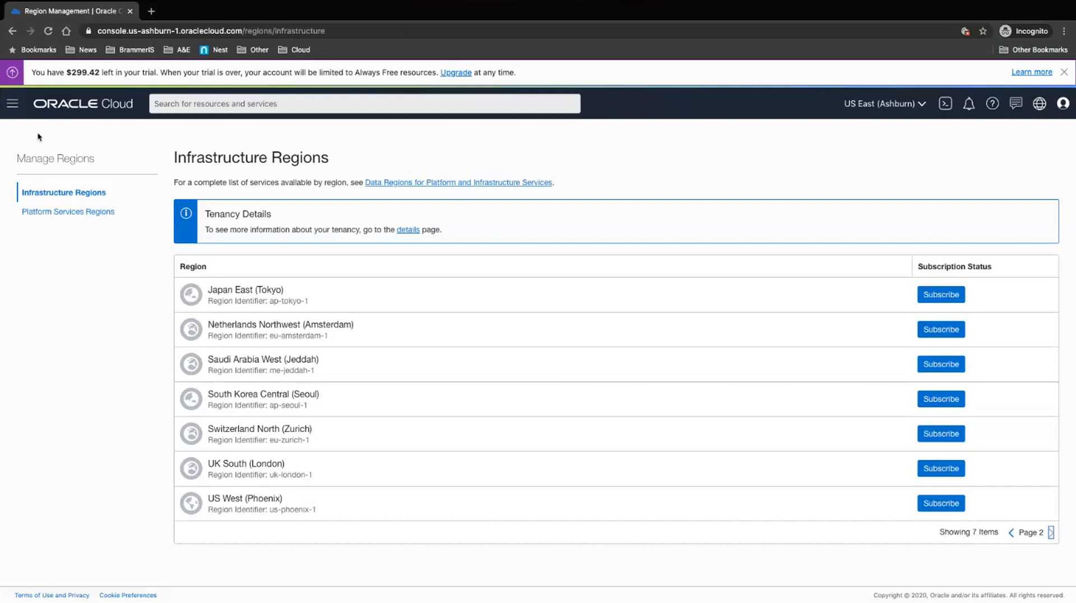
# Step: Open the main navigation menu and reveal the Identity submenu with Users, Groups and Compartments
pyautogui.click(16, 108)
pyautogui.scroll(-5, 33, 443)
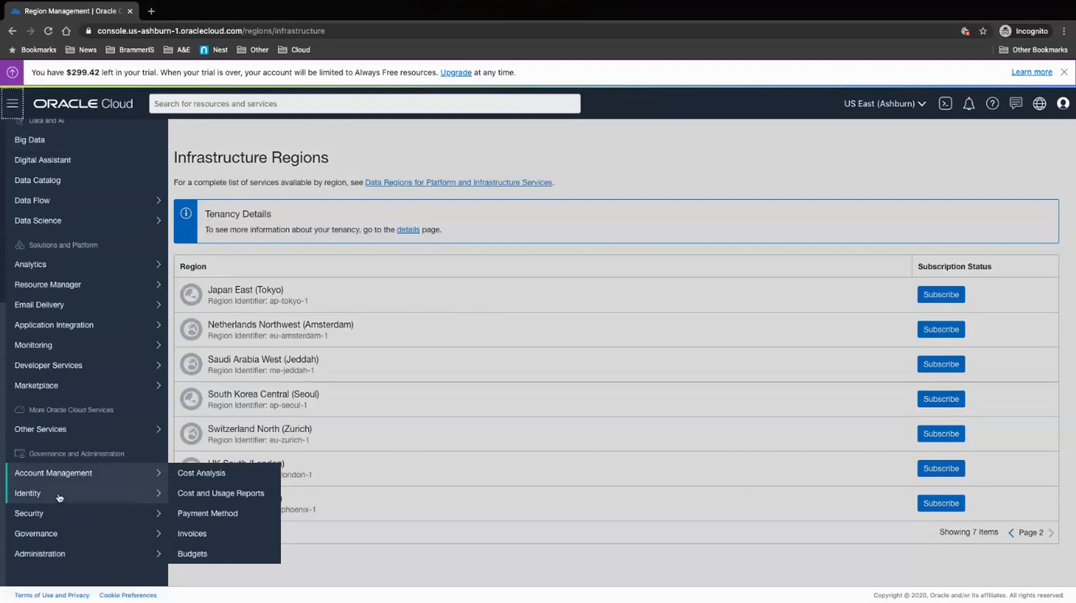
pyautogui.moveTo(134, 505)
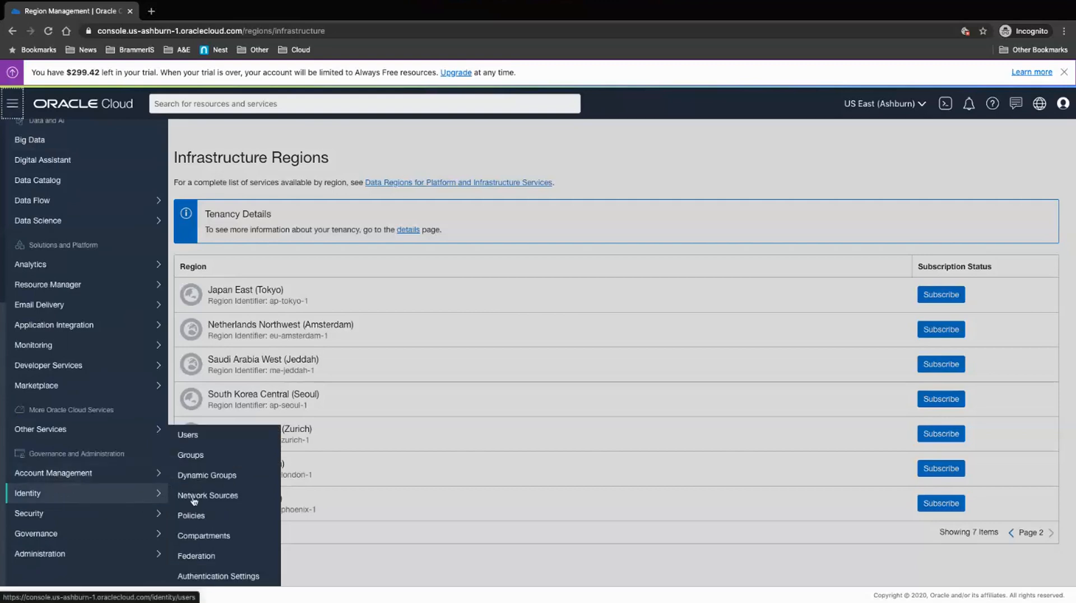
# Step: Go to Identity's Compartments page listing root, Demo and ManagedCompartmentForPaaS
pyautogui.click(220, 538)
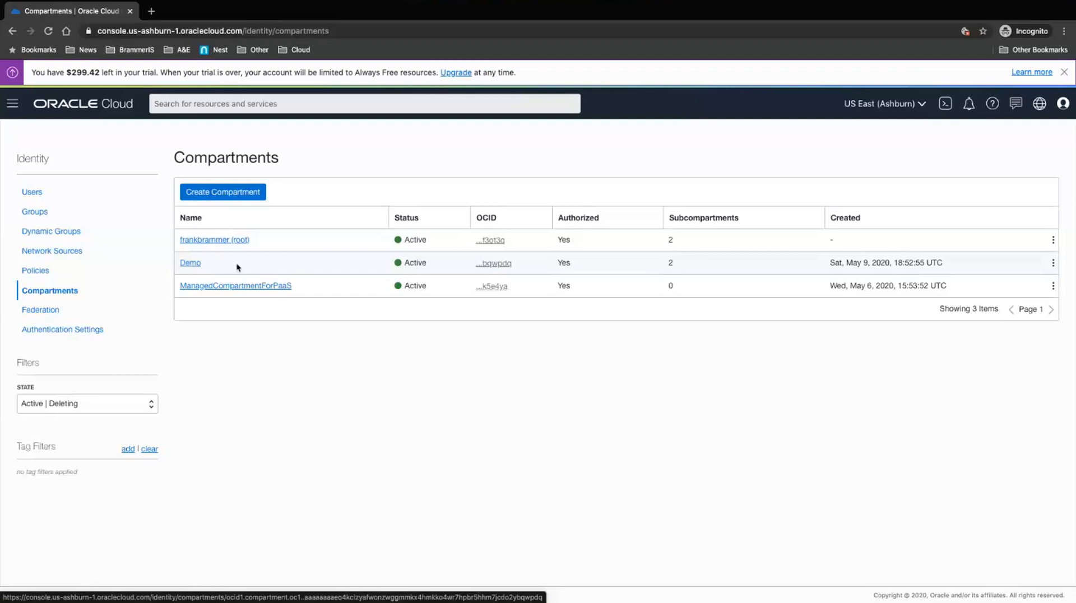
# Step: Open the Demo compartment's details and view its child compartments Demo-Sub1 and Demo-Test
pyautogui.click(195, 266)
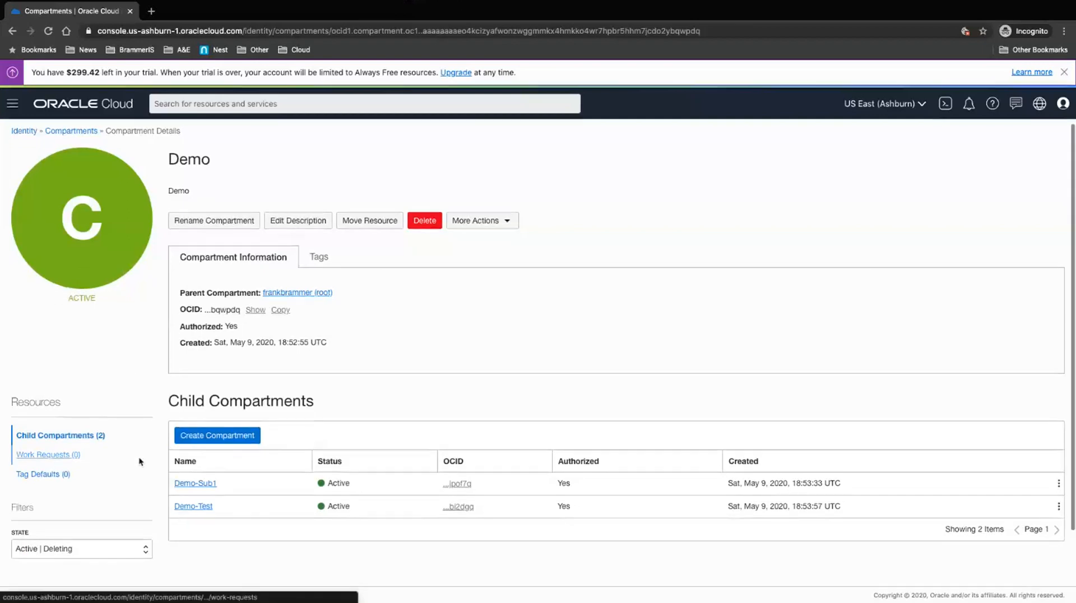
pyautogui.scroll(-1, 269, 227)
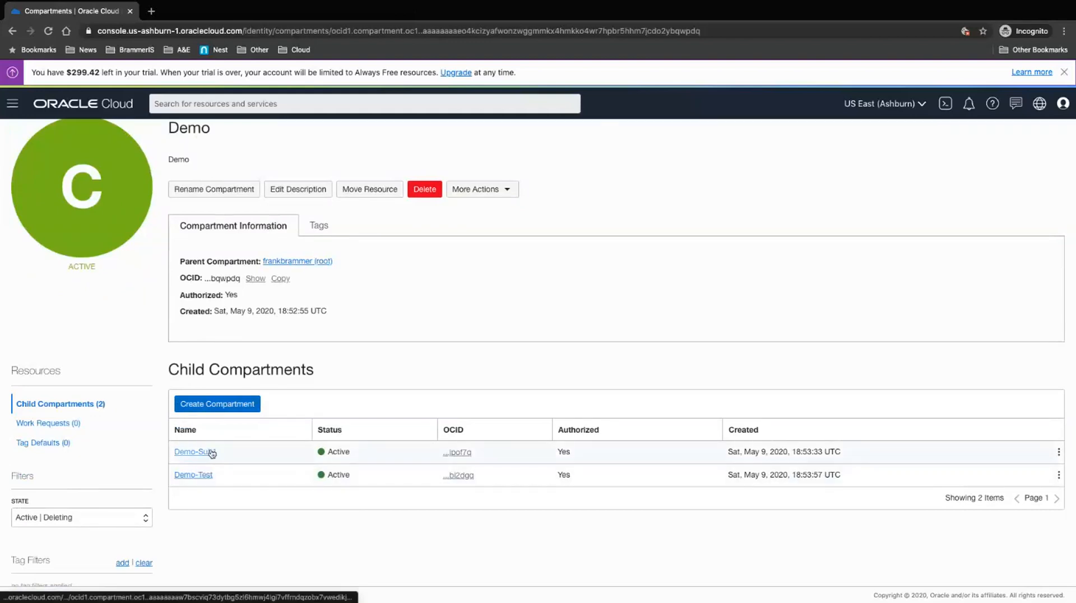
pyautogui.click(242, 404)
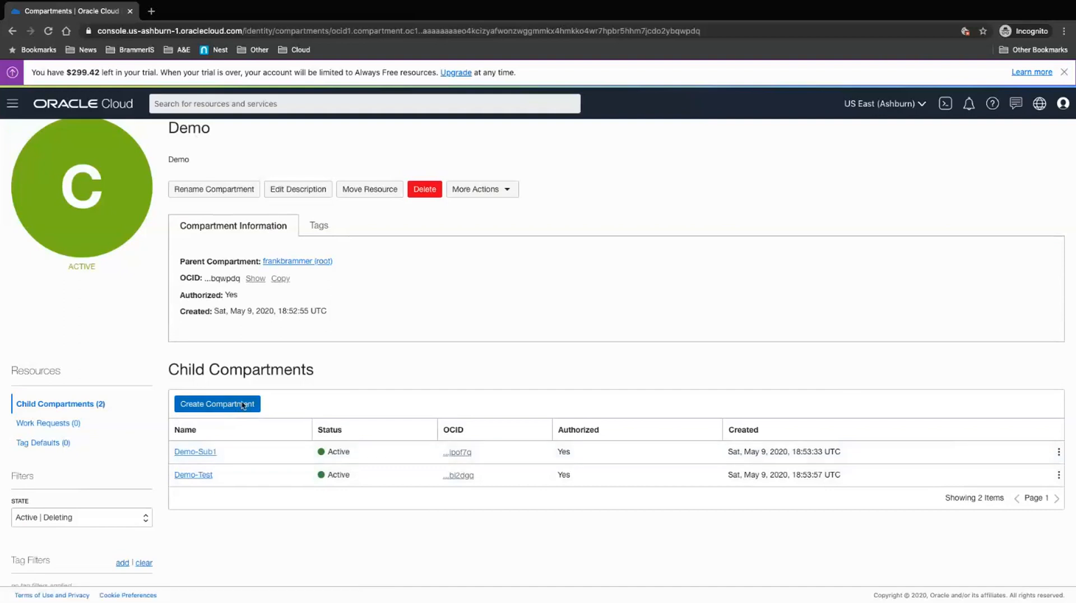
pyautogui.click(336, 200)
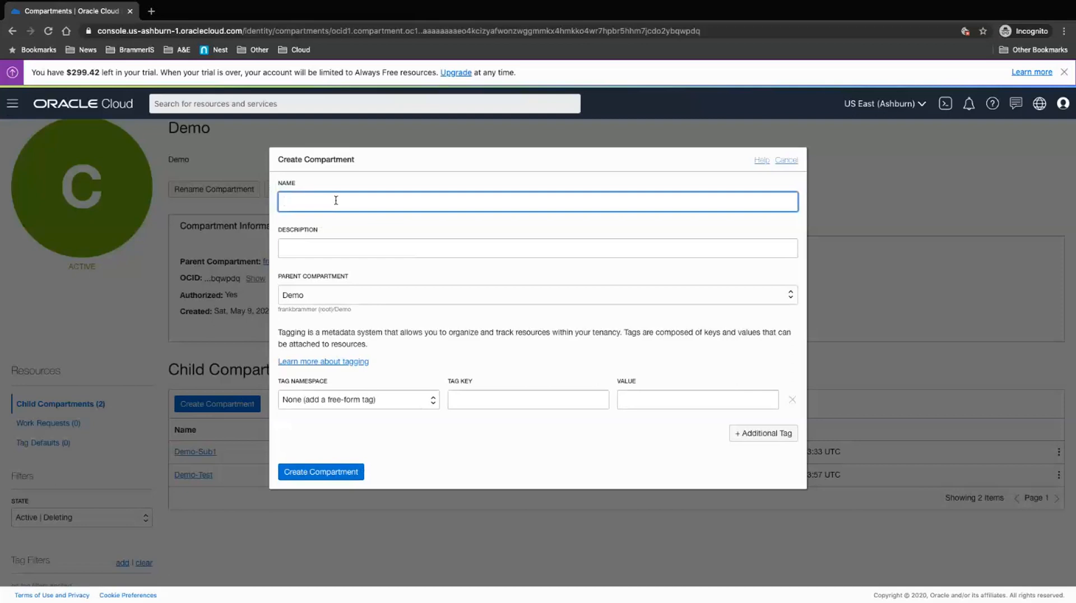
pyautogui.write('Demo2-Test-Comp')
pyautogui.press('Tab')
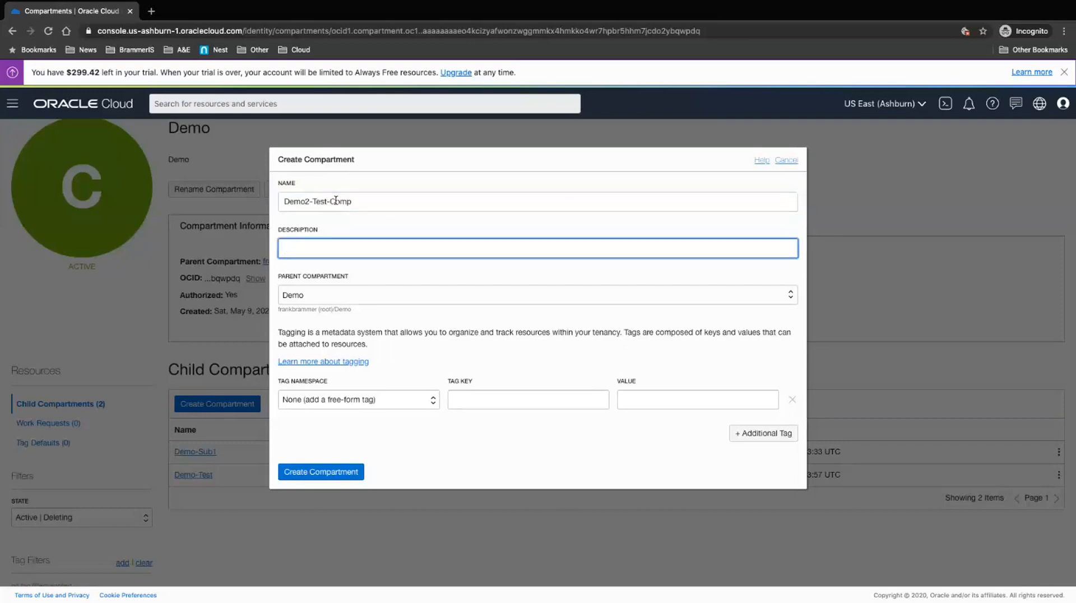
pyautogui.write('Test Description')
pyautogui.press('Tab')
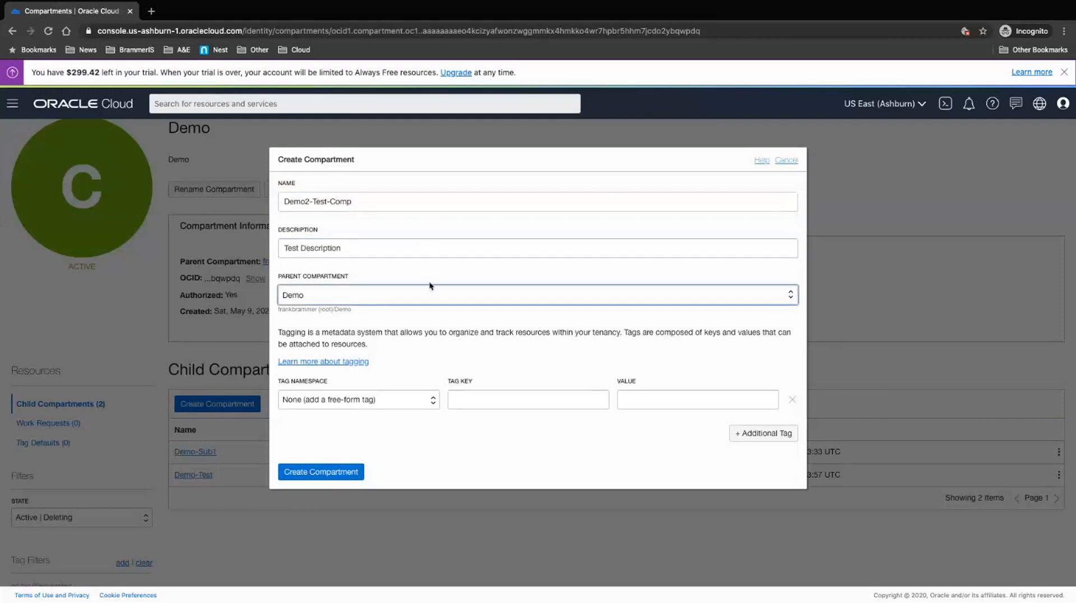
pyautogui.click(419, 302)
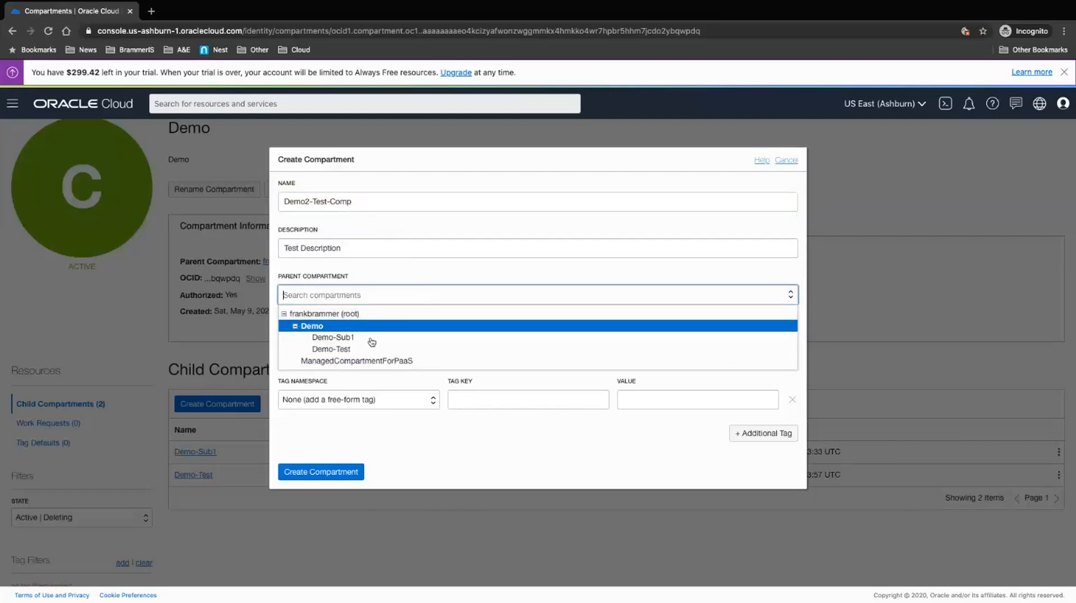
pyautogui.click(390, 328)
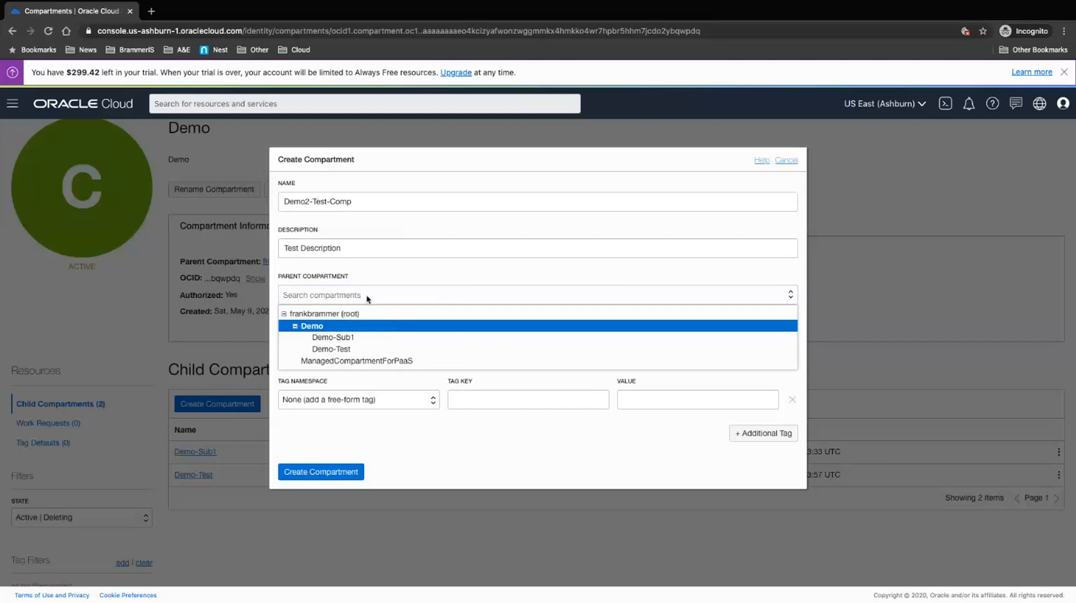
pyautogui.press('Escape')
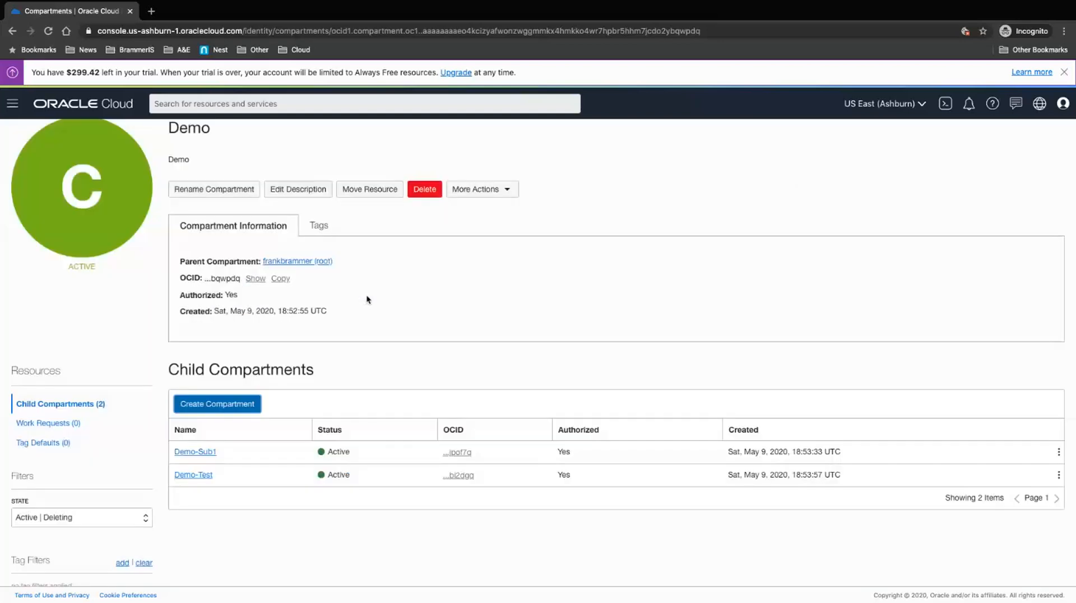
pyautogui.click(225, 410)
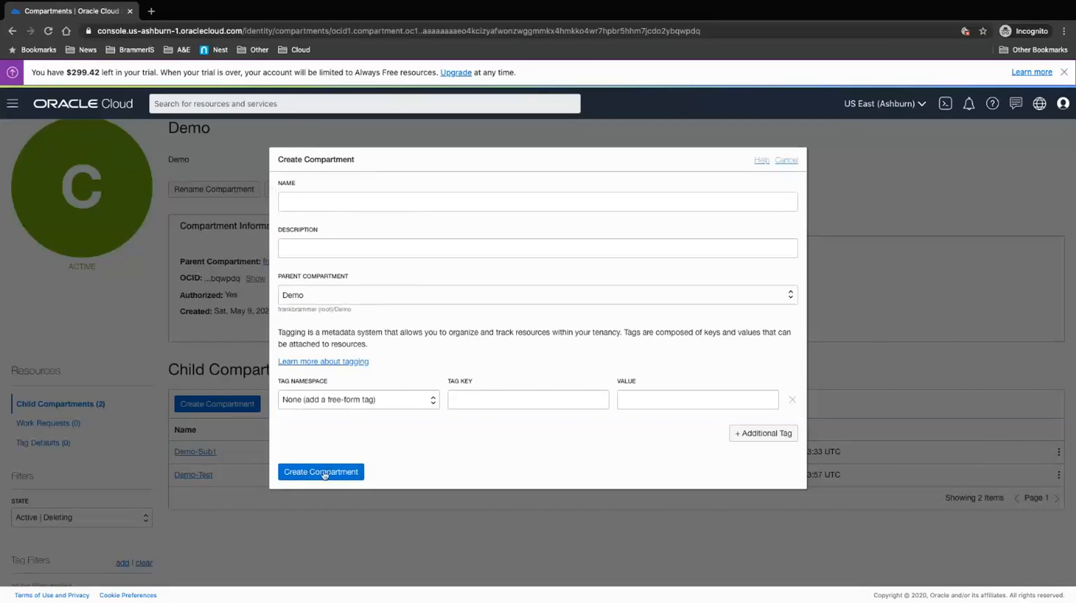
pyautogui.click(787, 161)
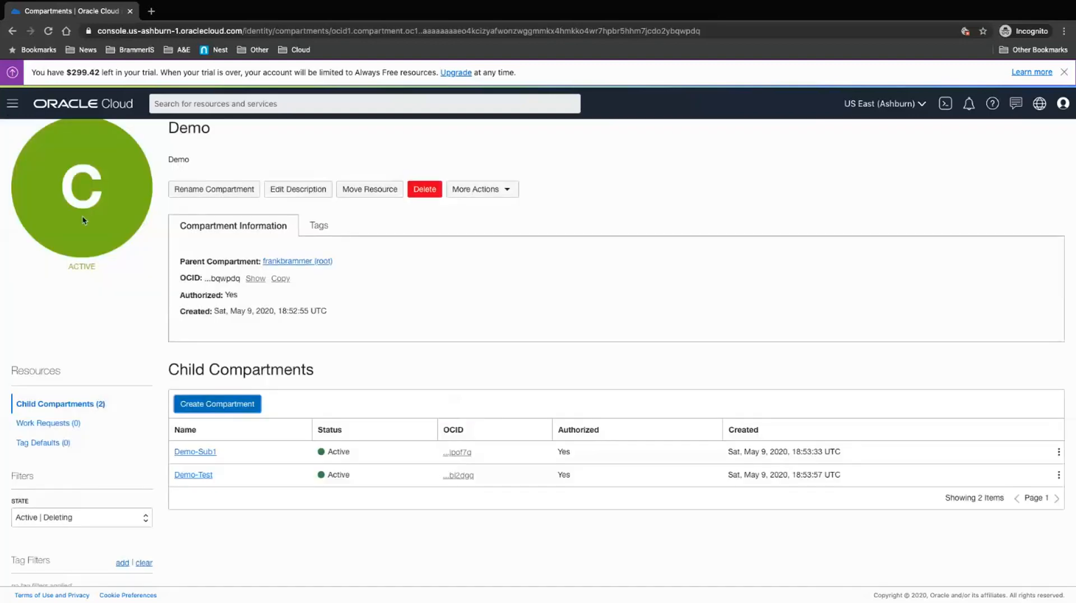
pyautogui.scroll(1, 76, 191)
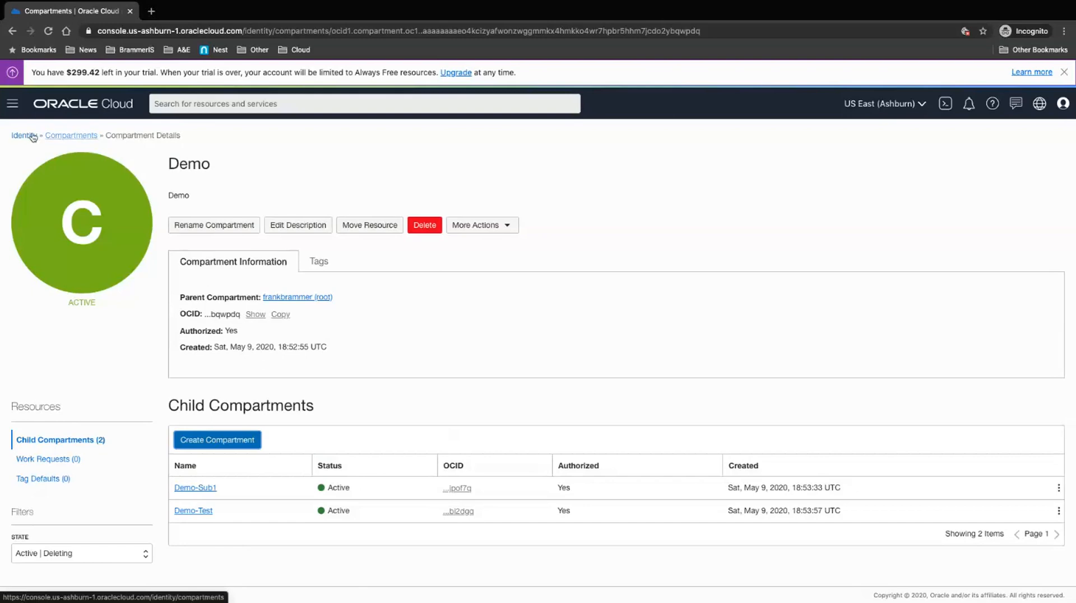
# Step: Return to Identity's Users page from the Demo compartment details
pyautogui.click(25, 137)
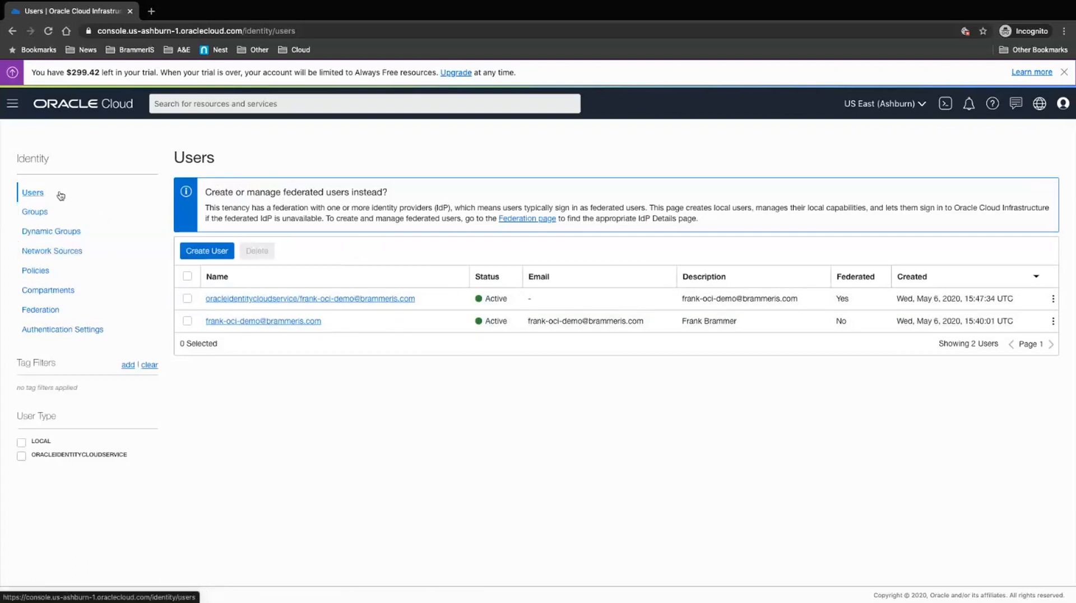
# Step: Switch to the Identity Groups page showing only the Administrators group
pyautogui.click(34, 212)
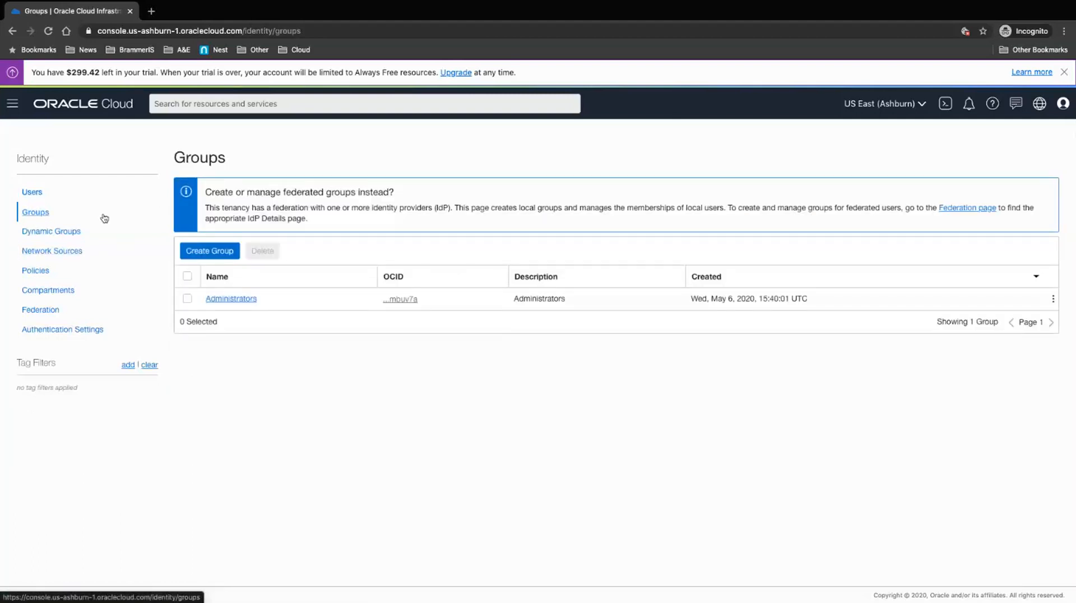
# Step: Create group TestGroup with description 'test' and open its details page
pyautogui.click(215, 254)
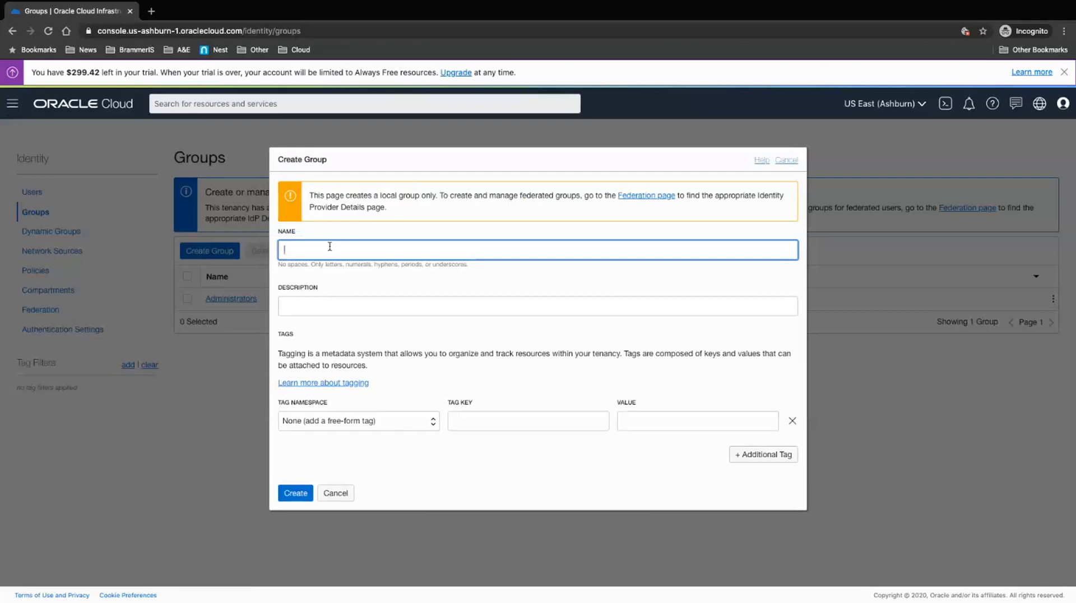
pyautogui.write('TestGroup')
pyautogui.press('Tab')
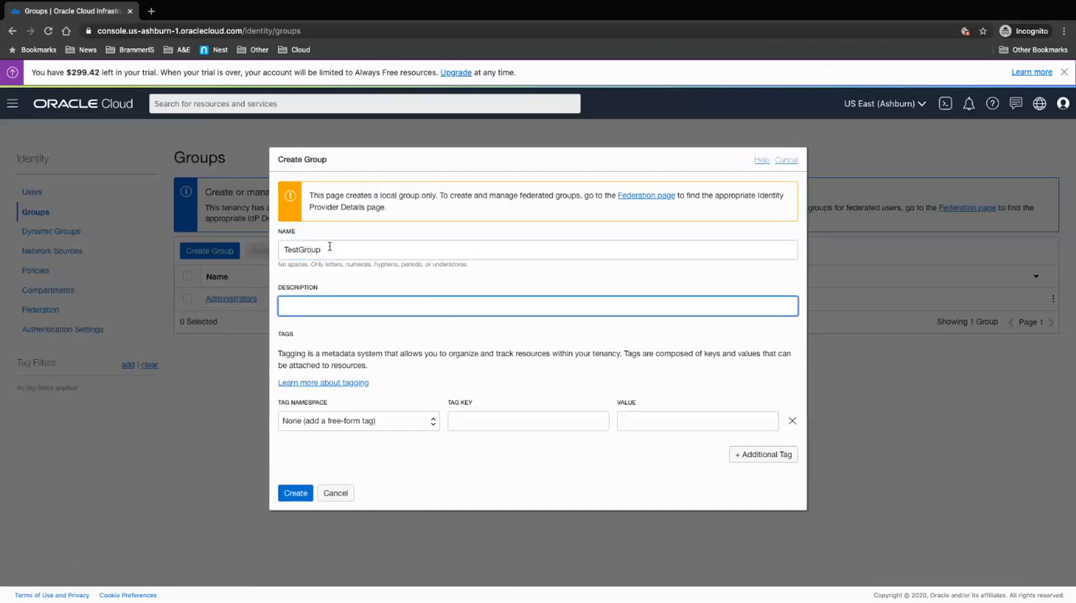
pyautogui.write('test')
pyautogui.click(295, 494)
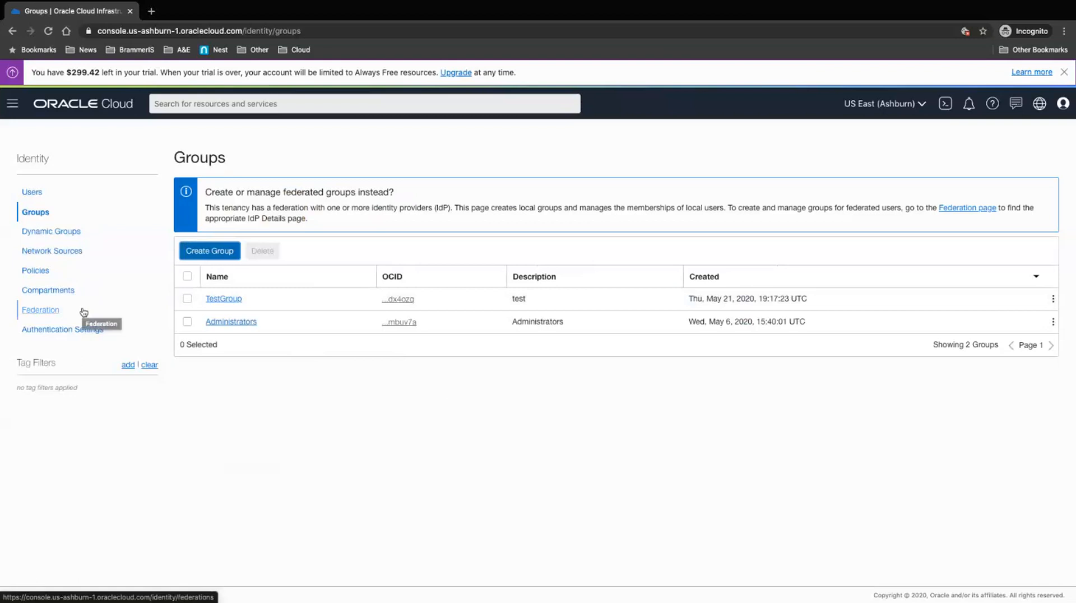
pyautogui.click(229, 302)
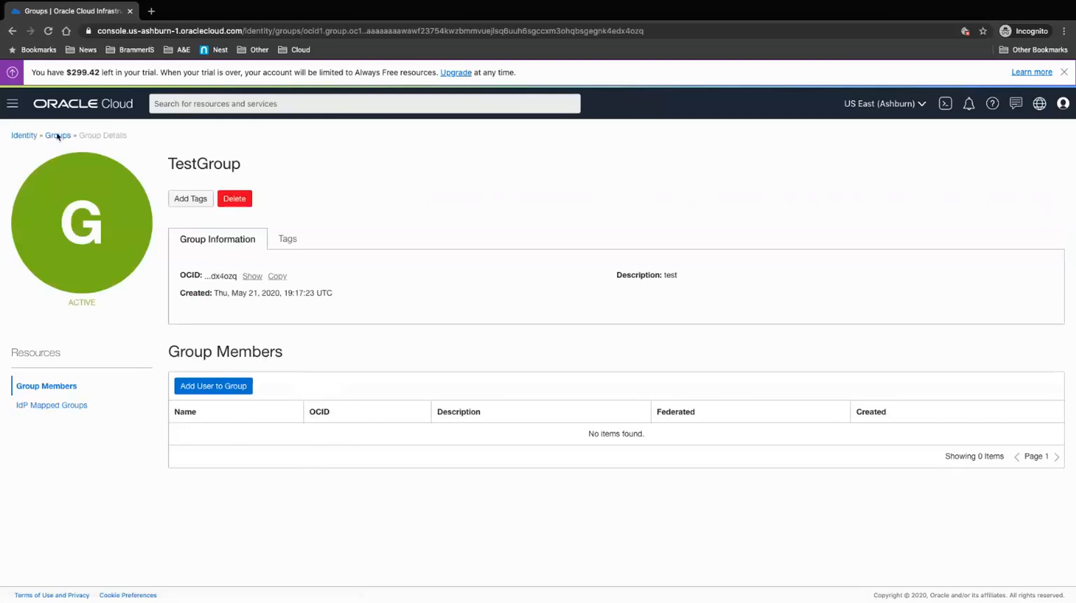
# Step: Leave TestGroup's details and return to the Identity Users page
pyautogui.click(29, 137)
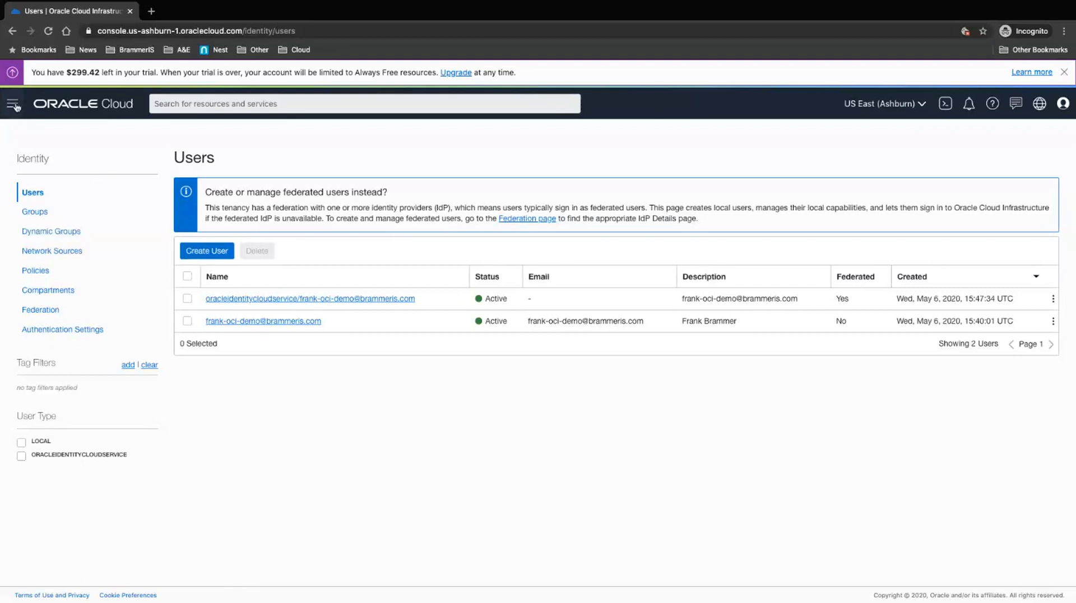
pyautogui.click(17, 107)
pyautogui.scroll(6, 61, 154)
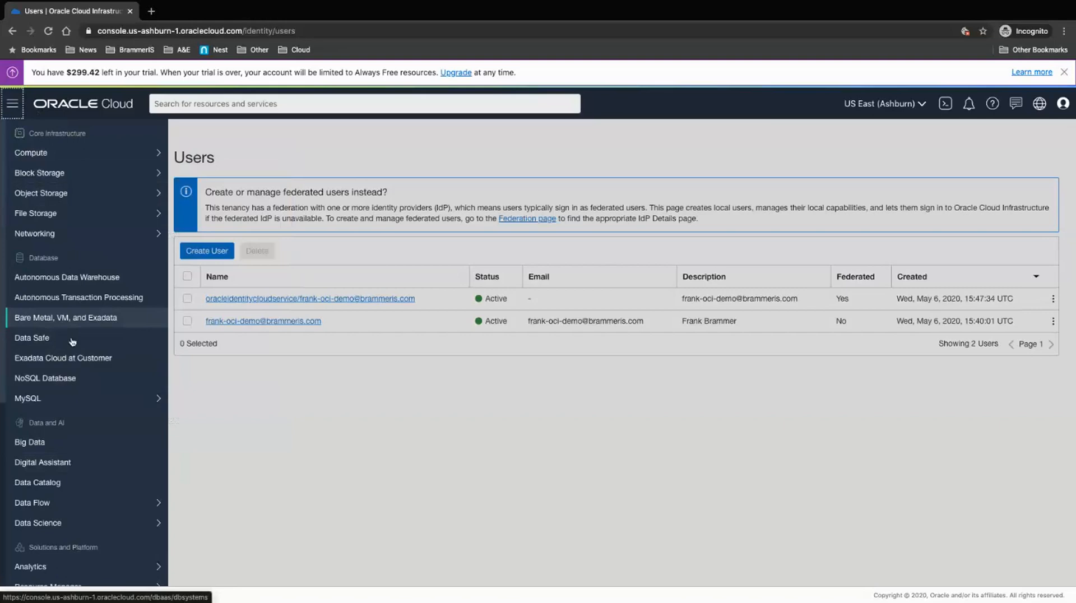
pyautogui.scroll(-1, 75, 322)
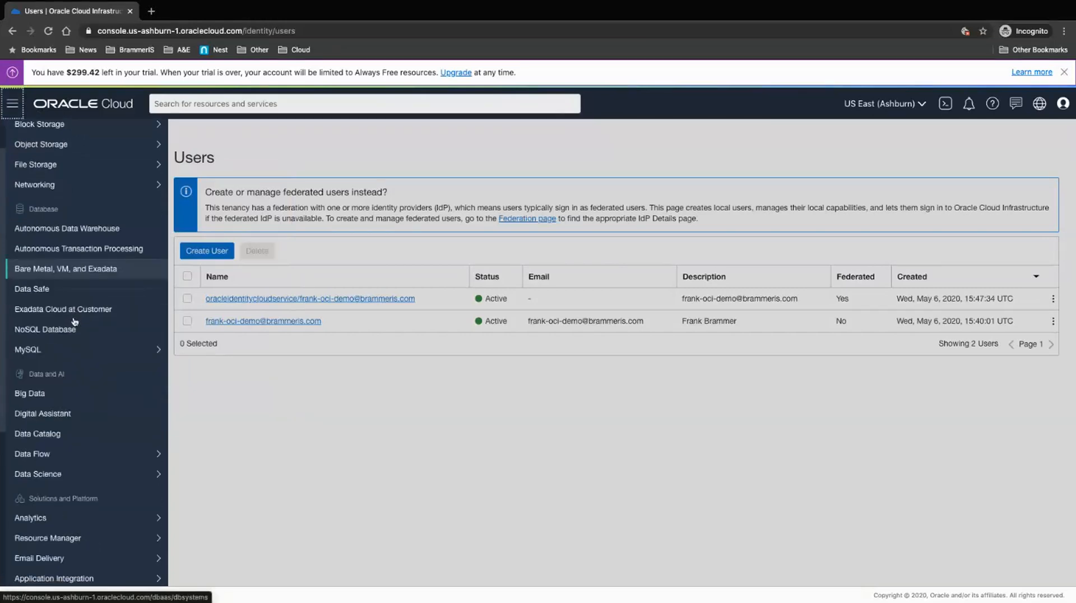
pyautogui.scroll(-5, 74, 321)
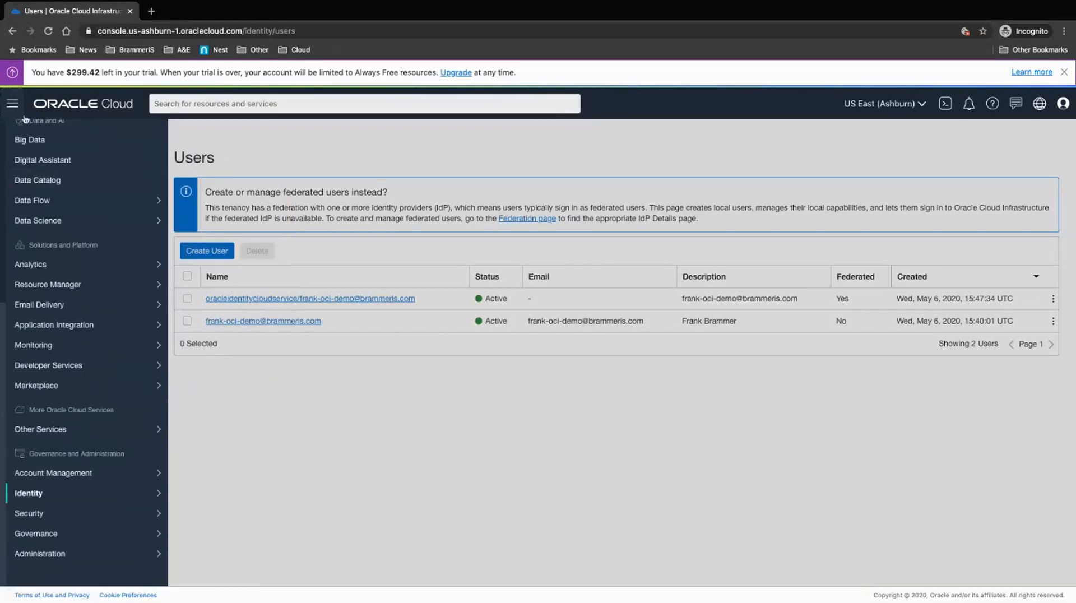
pyautogui.moveTo(65, 198)
pyautogui.scroll(6, 66, 198)
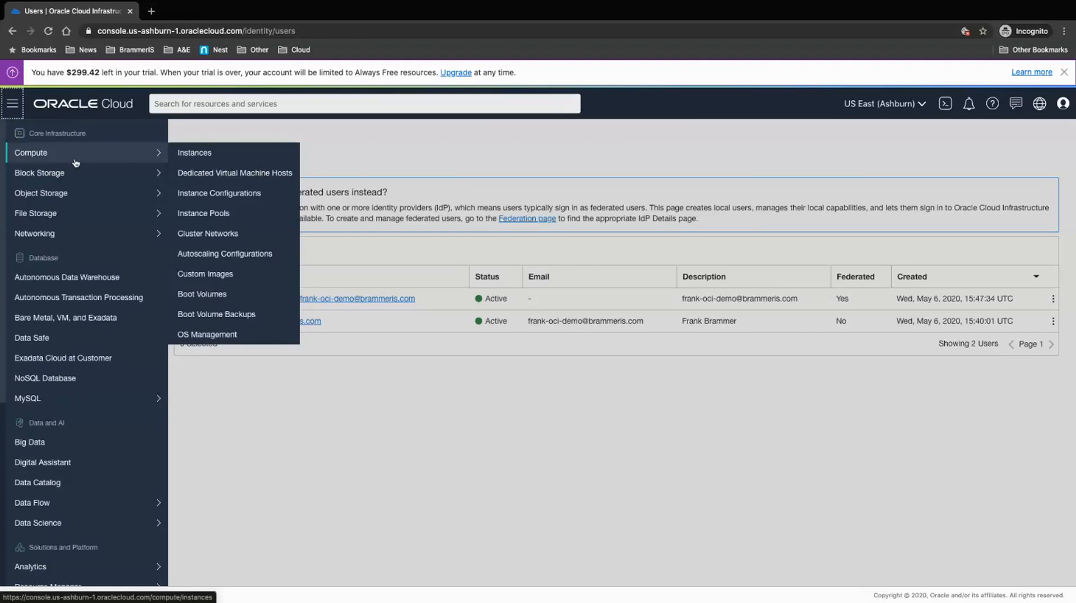
pyautogui.moveTo(50, 214)
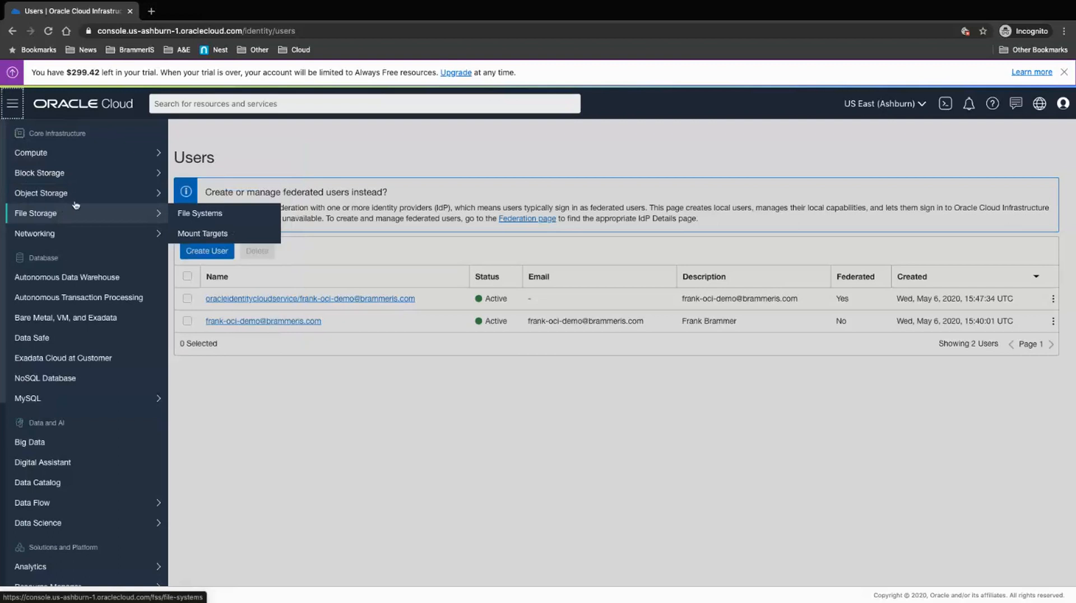
pyautogui.moveTo(56, 236)
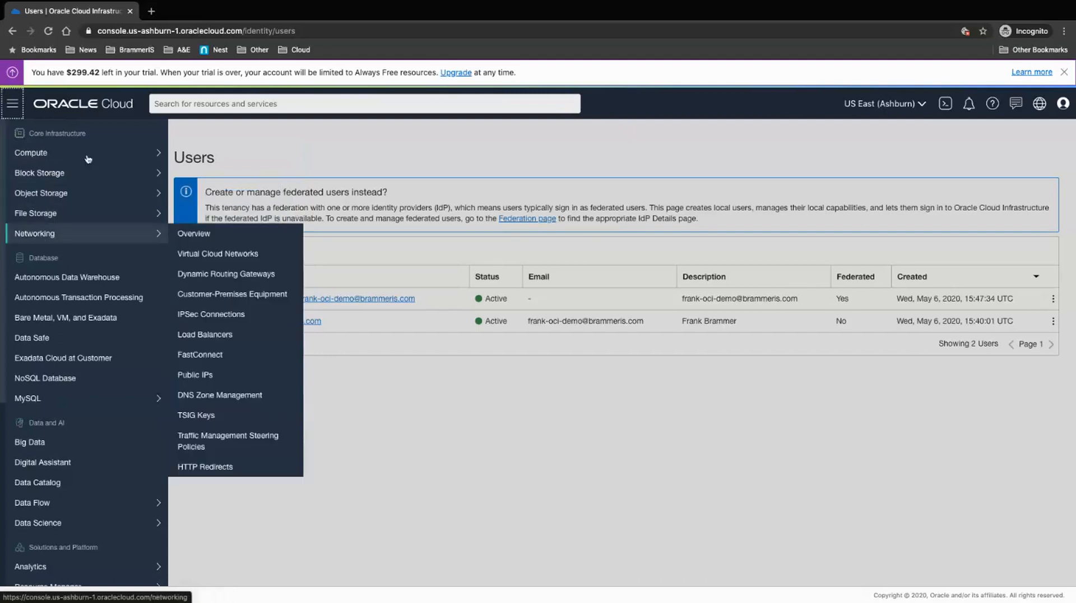
pyautogui.moveTo(77, 172)
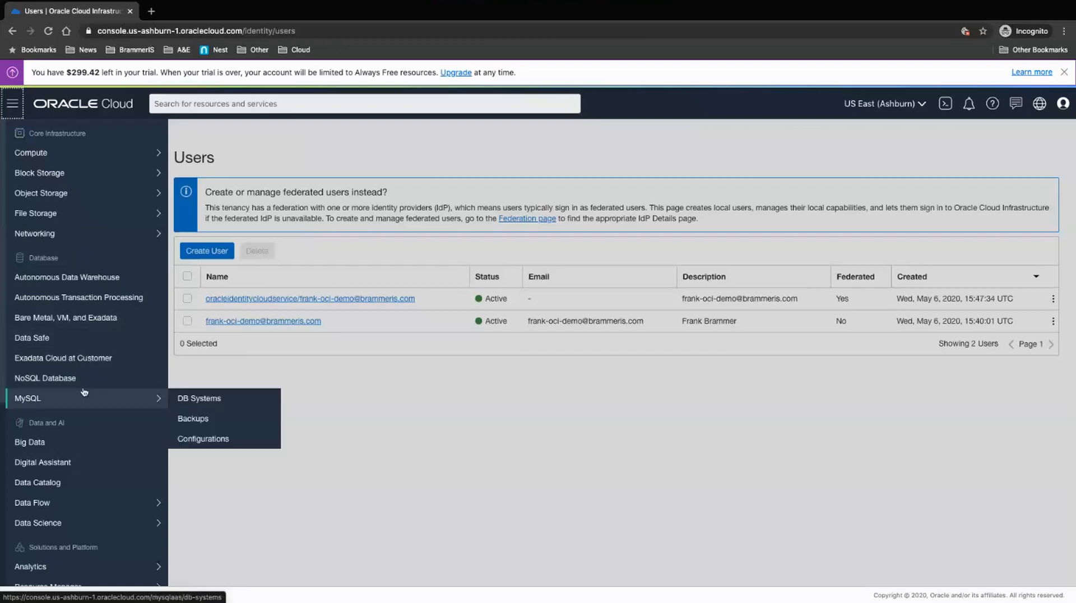
# Step: Open Compute > Instances for the Demo compartment, showing running instance LinuxDesktop02
pyautogui.scroll(-3, 79, 453)
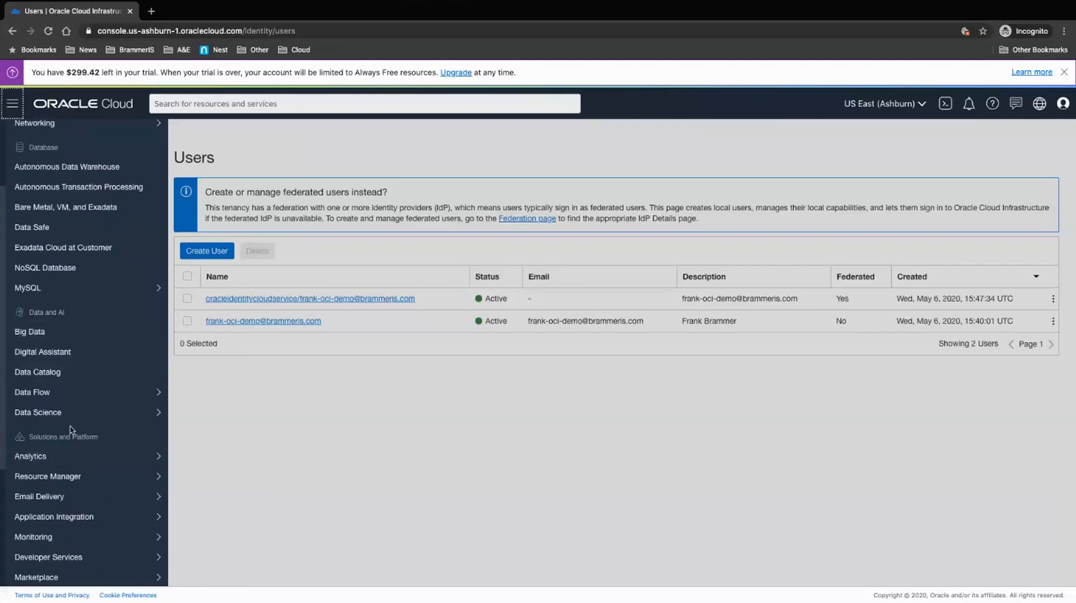
pyautogui.scroll(-1, 71, 430)
pyautogui.scroll(-4, 72, 427)
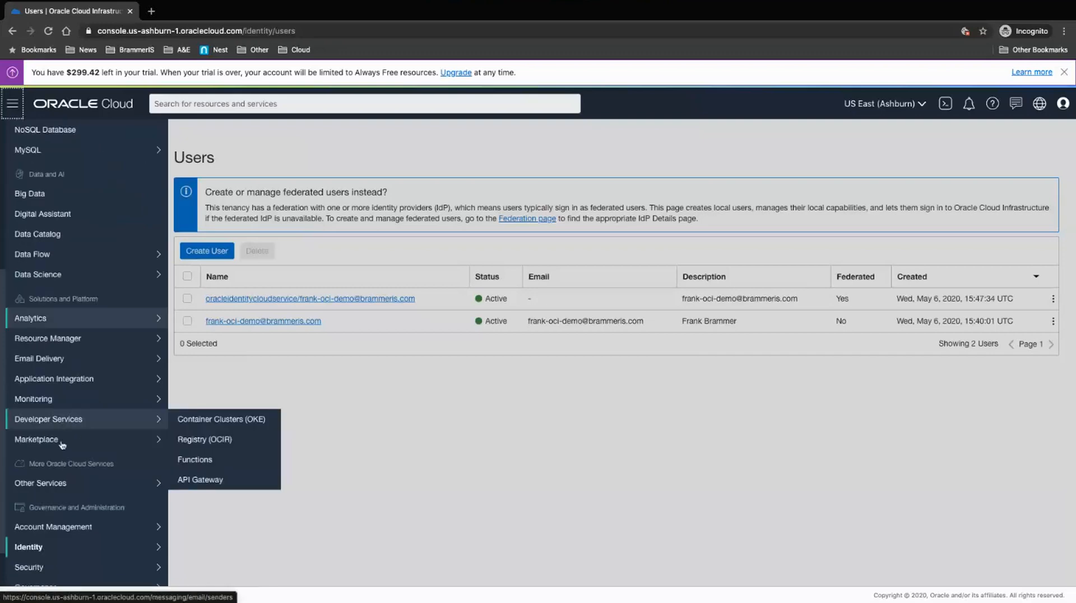
pyautogui.moveTo(62, 444)
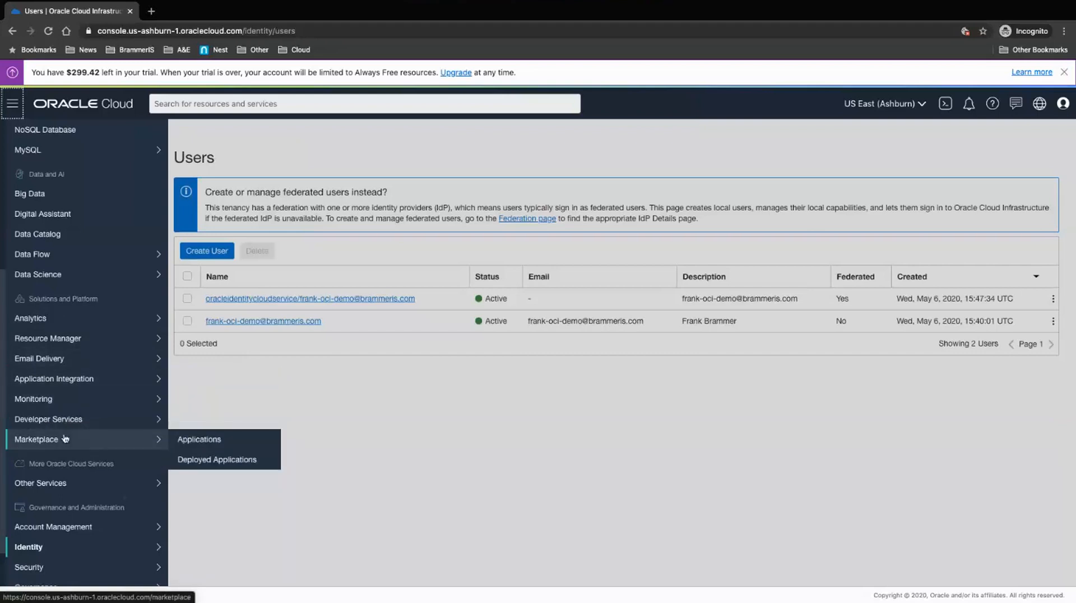
pyautogui.scroll(-2, 66, 439)
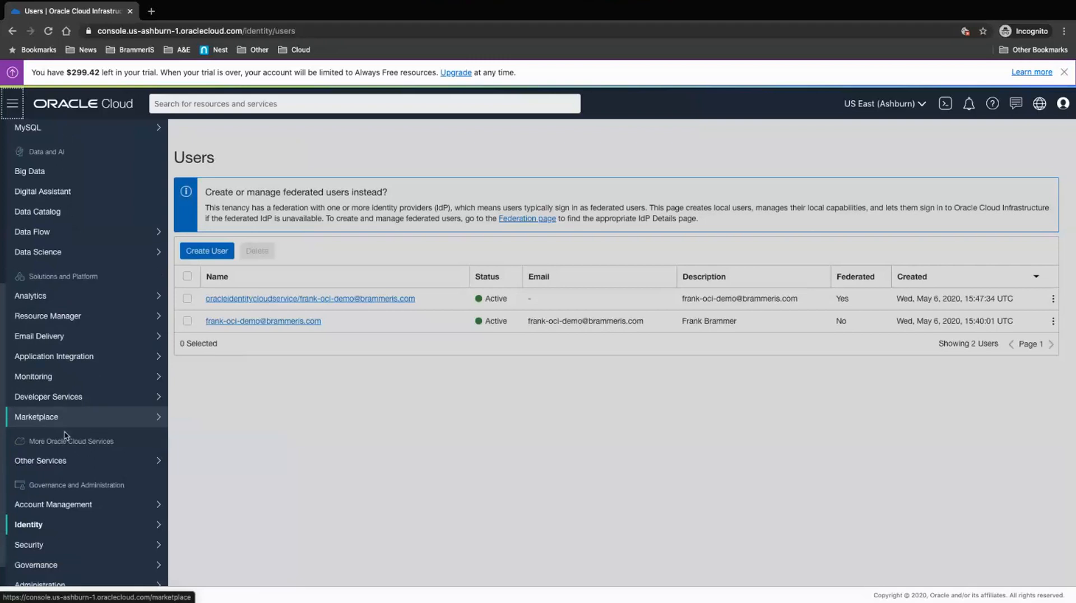
pyautogui.moveTo(69, 483)
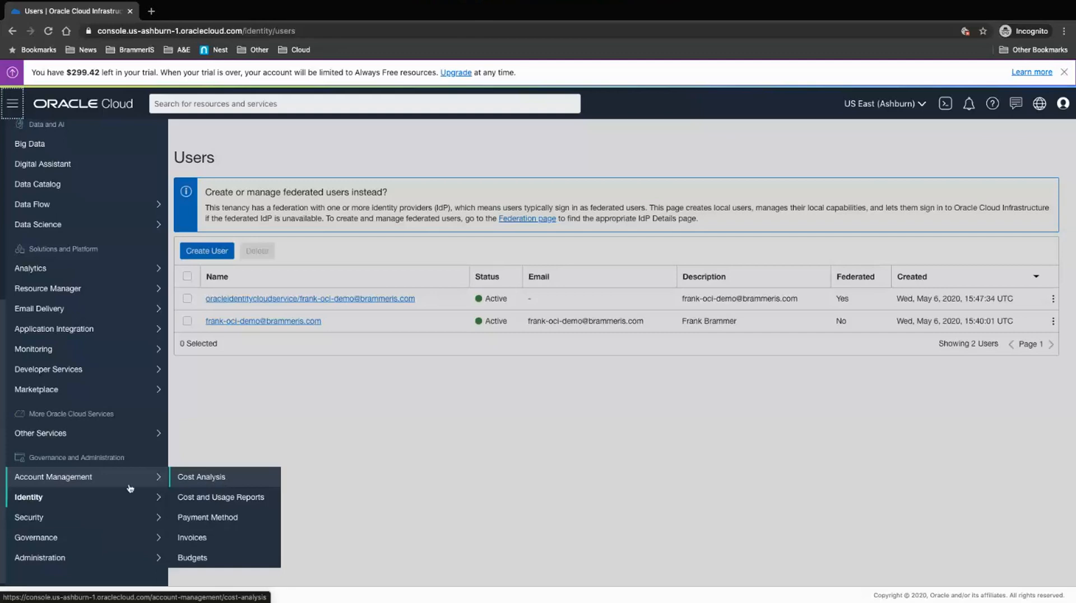
pyautogui.moveTo(97, 524)
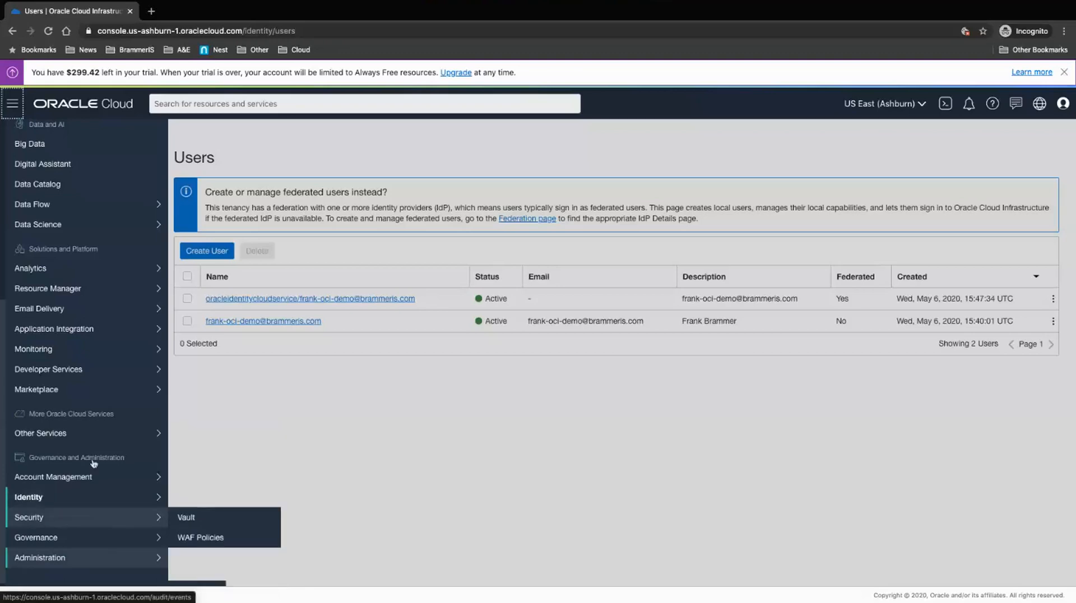
pyautogui.scroll(5, 94, 204)
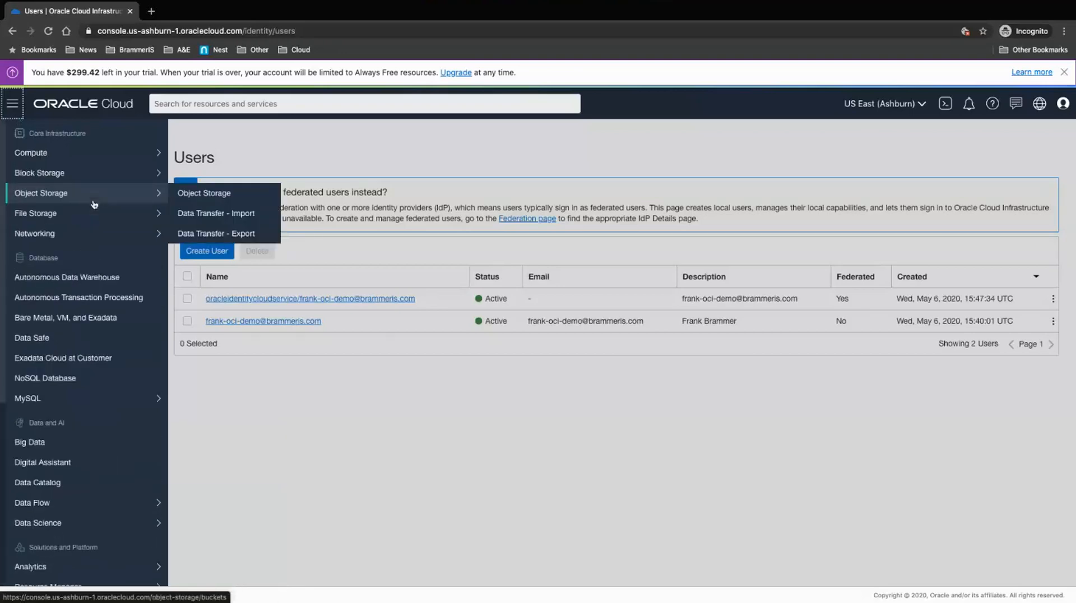
pyautogui.moveTo(100, 157)
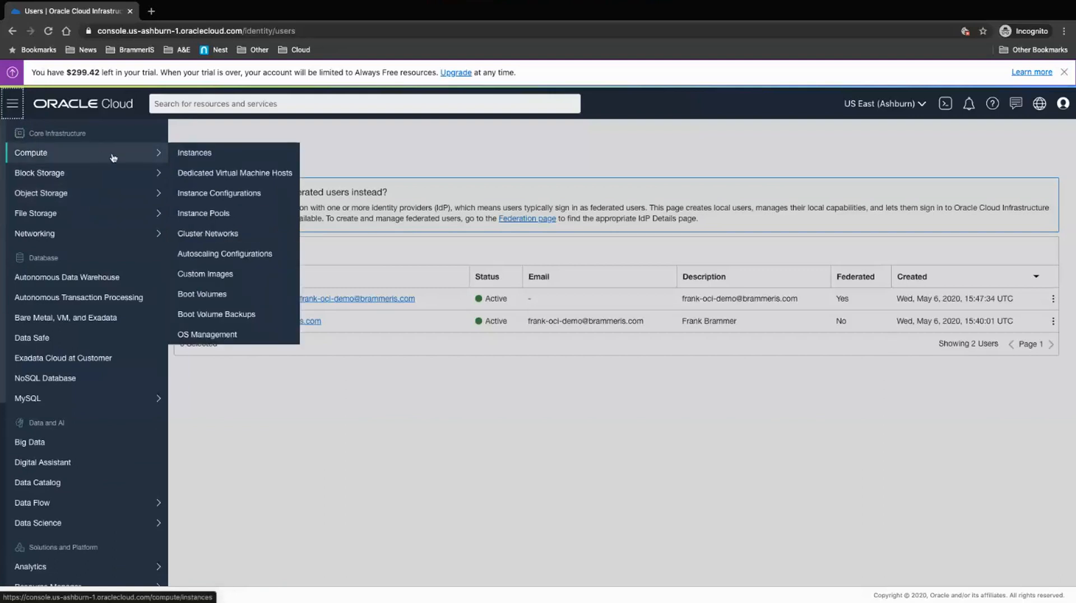
pyautogui.click(198, 153)
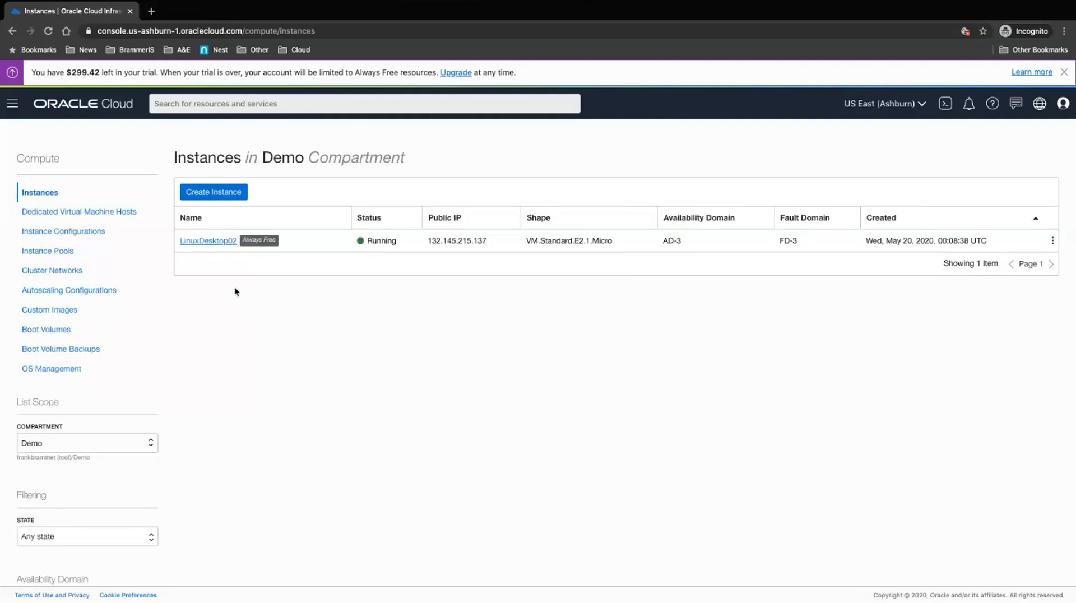
# Step: Start a new compute instance named Demo2 and bring up its image choices
pyautogui.click(223, 192)
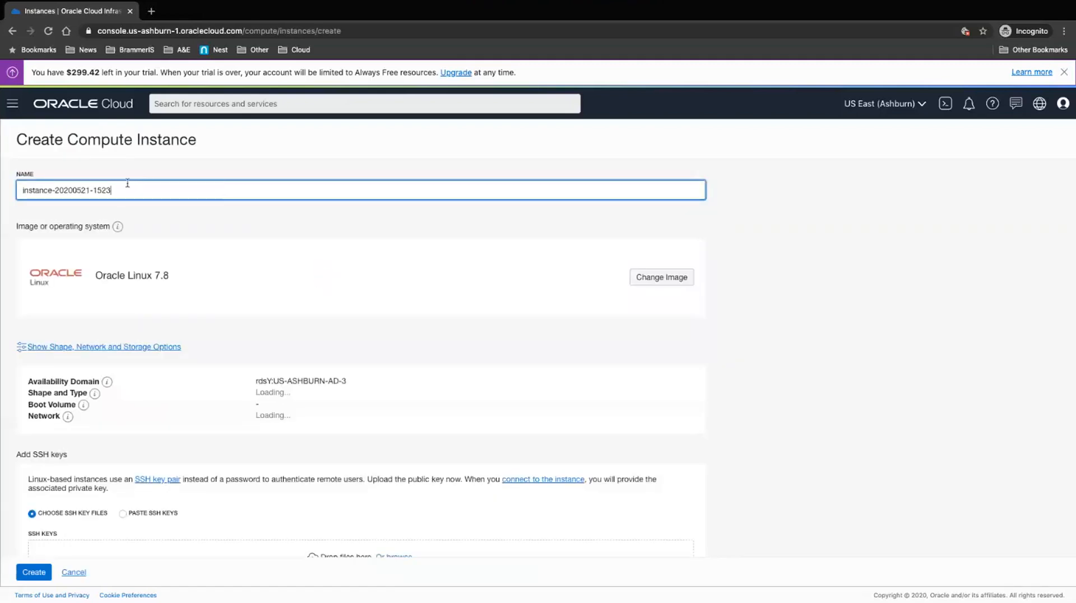
pyautogui.moveTo(117, 191); pyautogui.dragTo(5, 189)
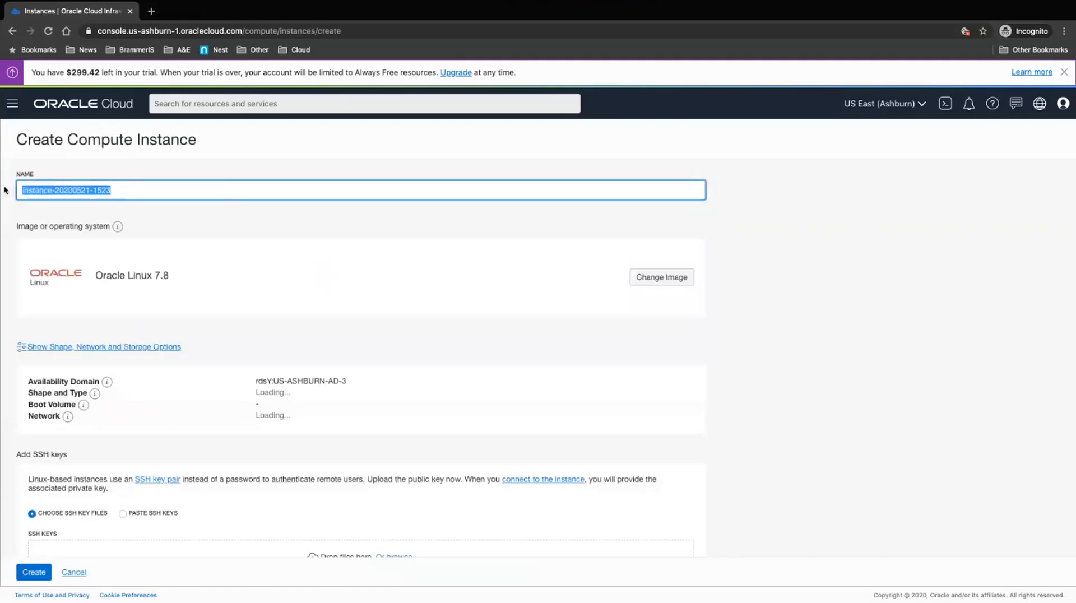
pyautogui.write('De')
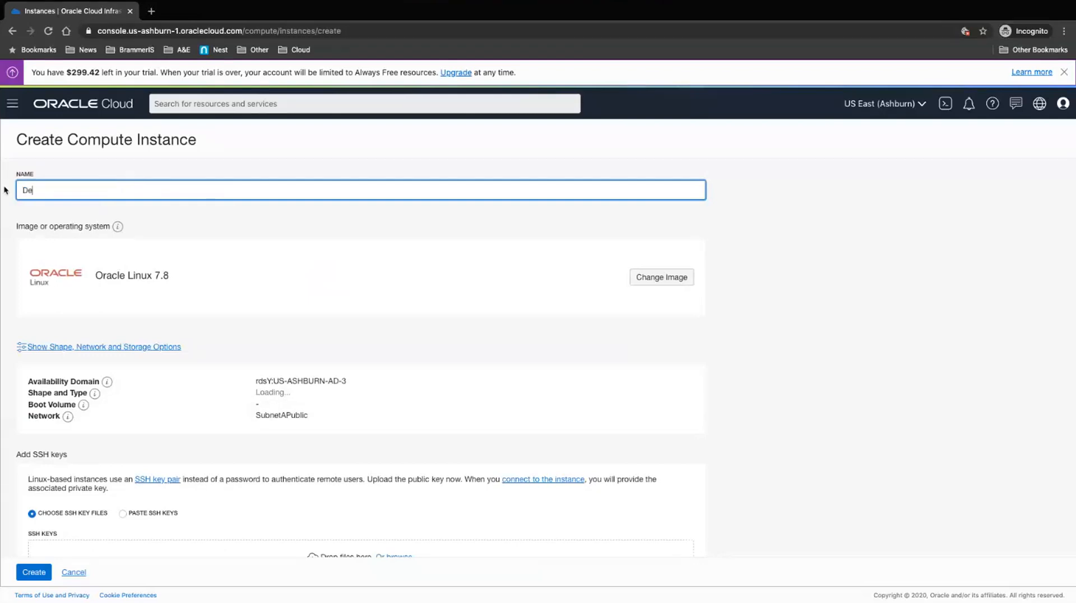
pyautogui.write('mo2')
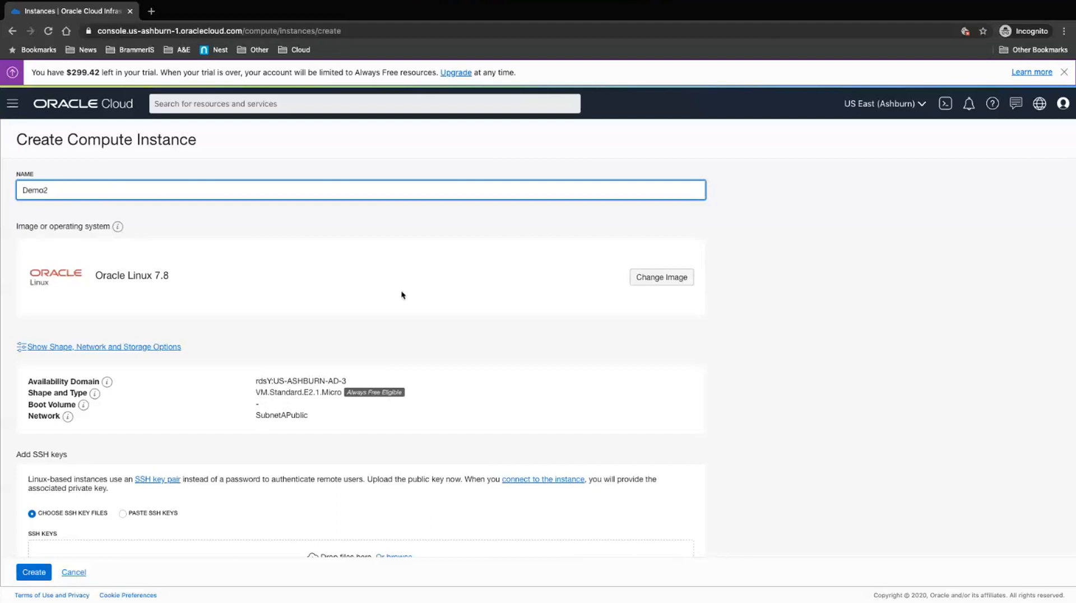
pyautogui.click(646, 284)
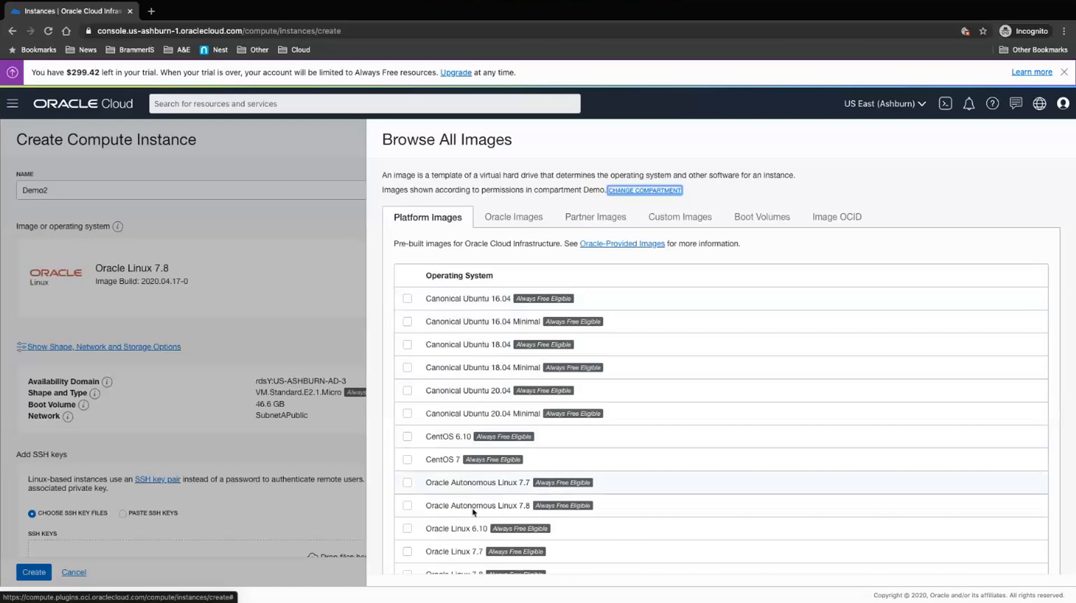
pyautogui.scroll(-1, 473, 509)
pyautogui.scroll(-2, 472, 509)
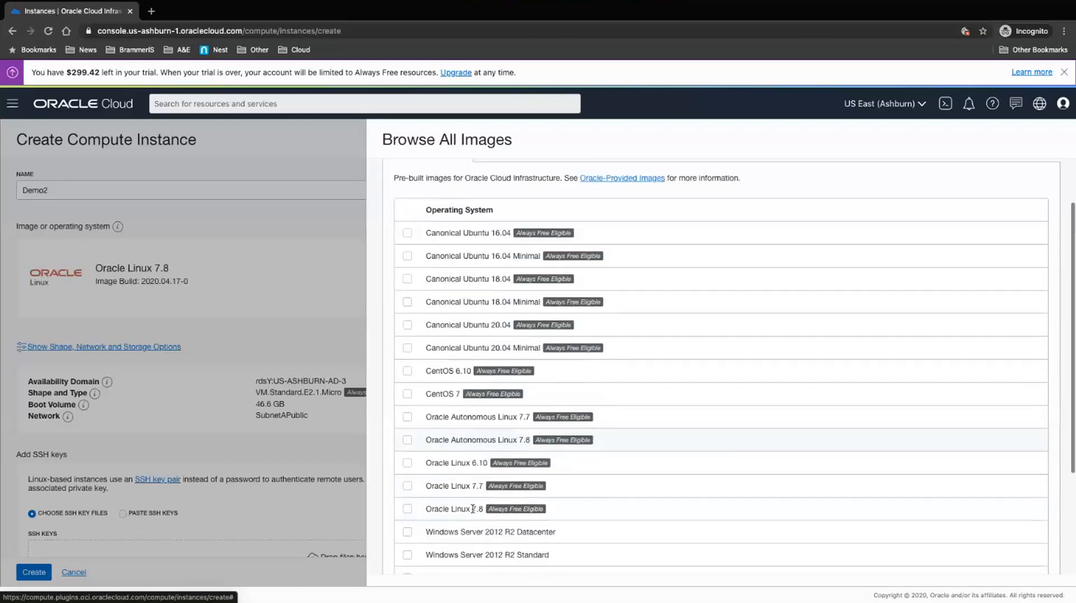
pyautogui.scroll(-2, 476, 513)
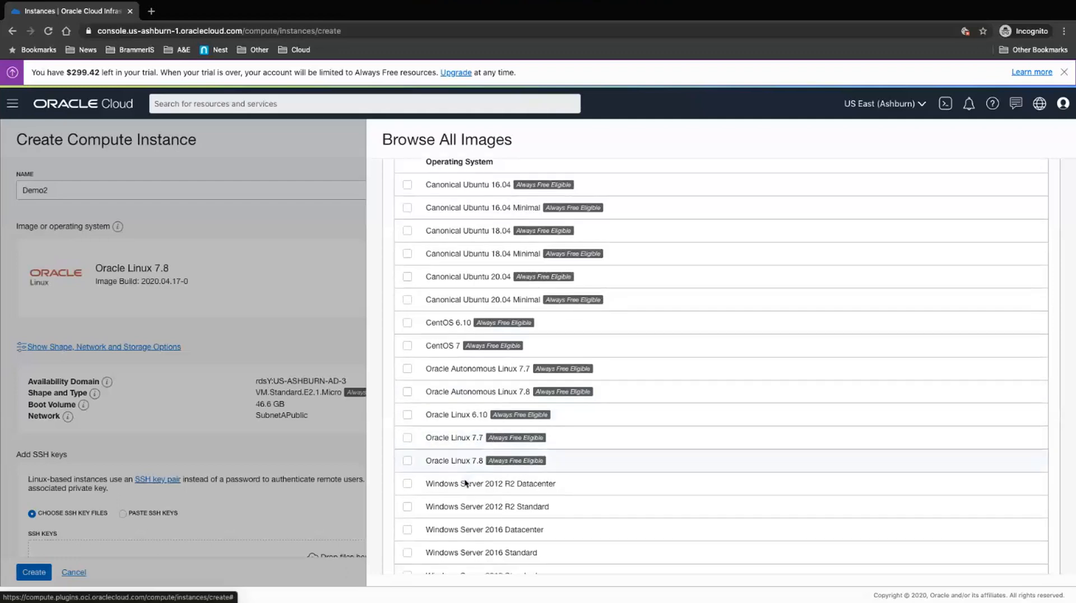
# Step: Scroll through the Platform Images catalogue and back up, keeping Oracle Linux 7.8 selected
pyautogui.scroll(-2, 467, 449)
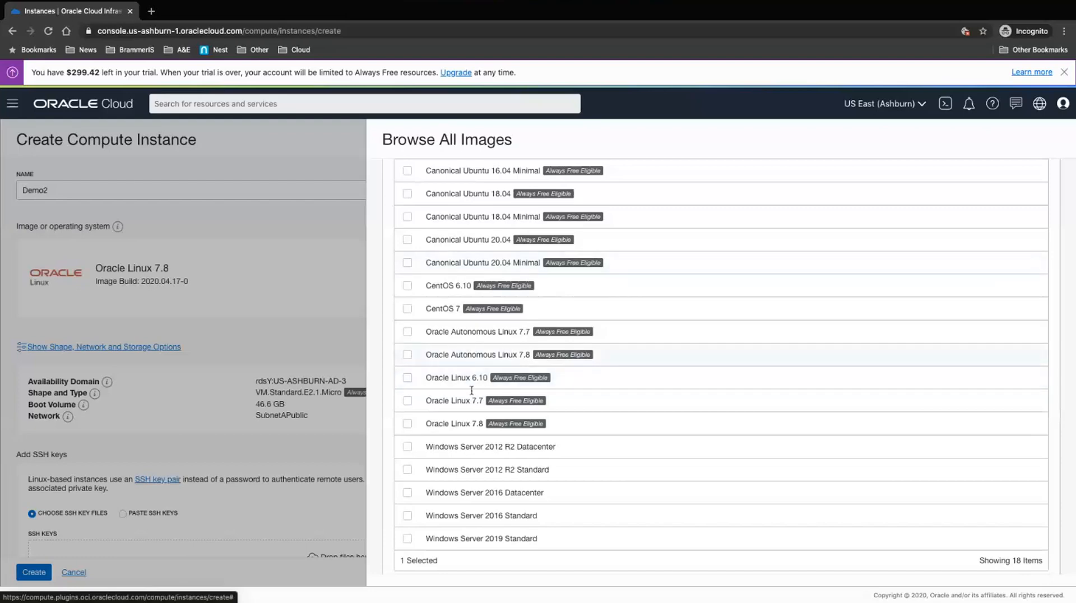
pyautogui.scroll(-2, 476, 424)
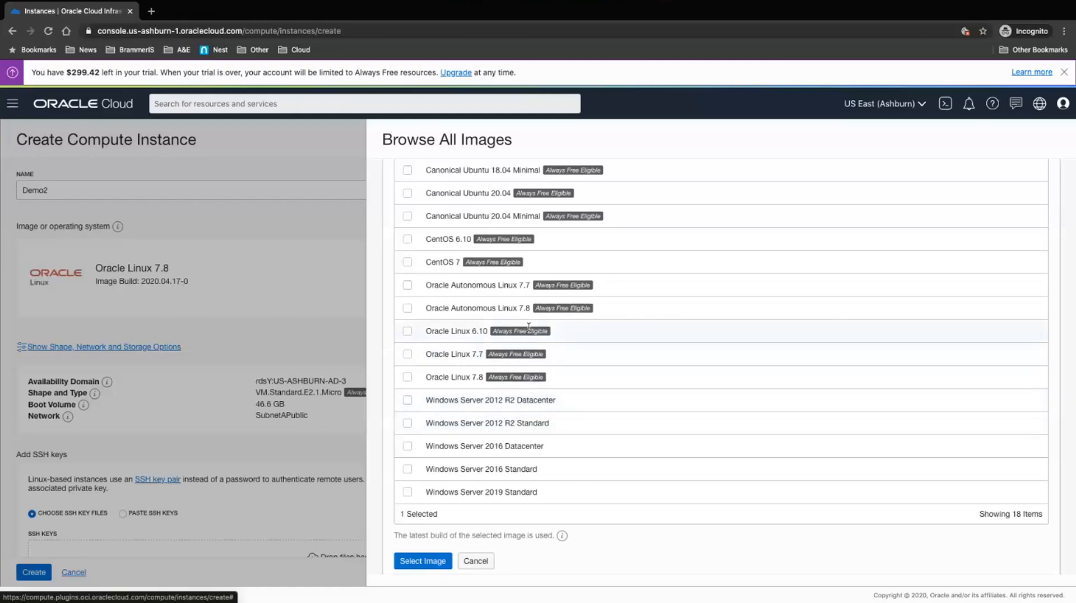
pyautogui.scroll(4, 529, 326)
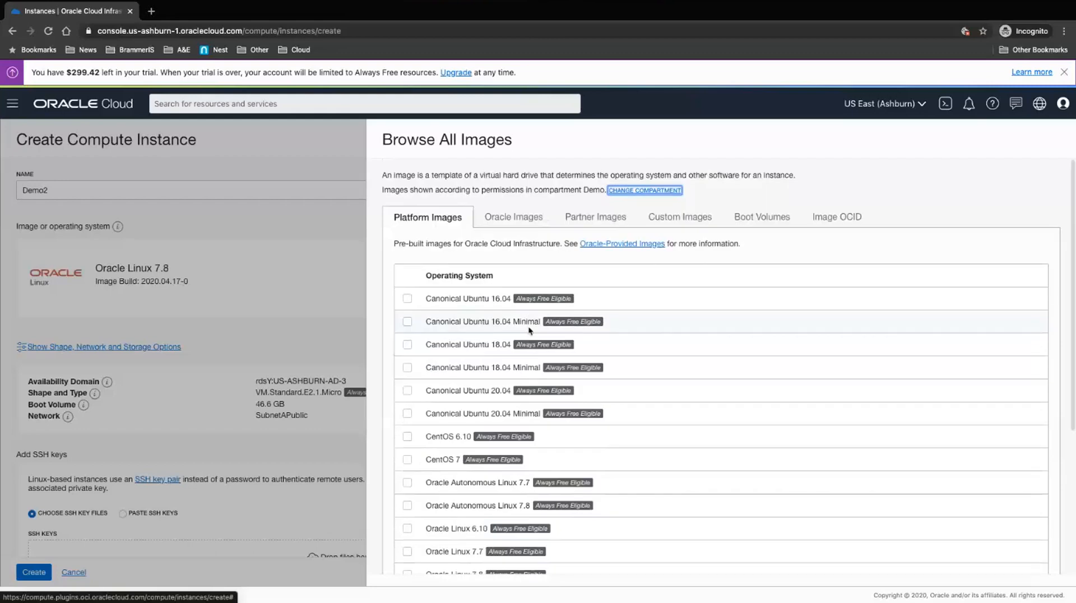
# Step: Look through the Oracle Images list, then switch the image browser to Partner Images
pyautogui.click(522, 218)
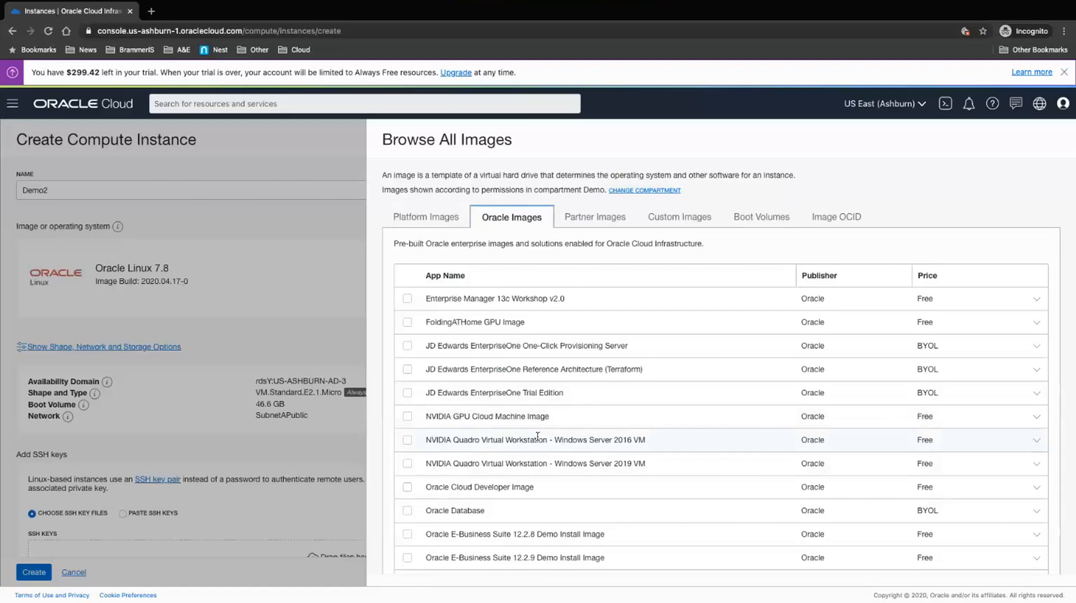
pyautogui.scroll(-1, 538, 436)
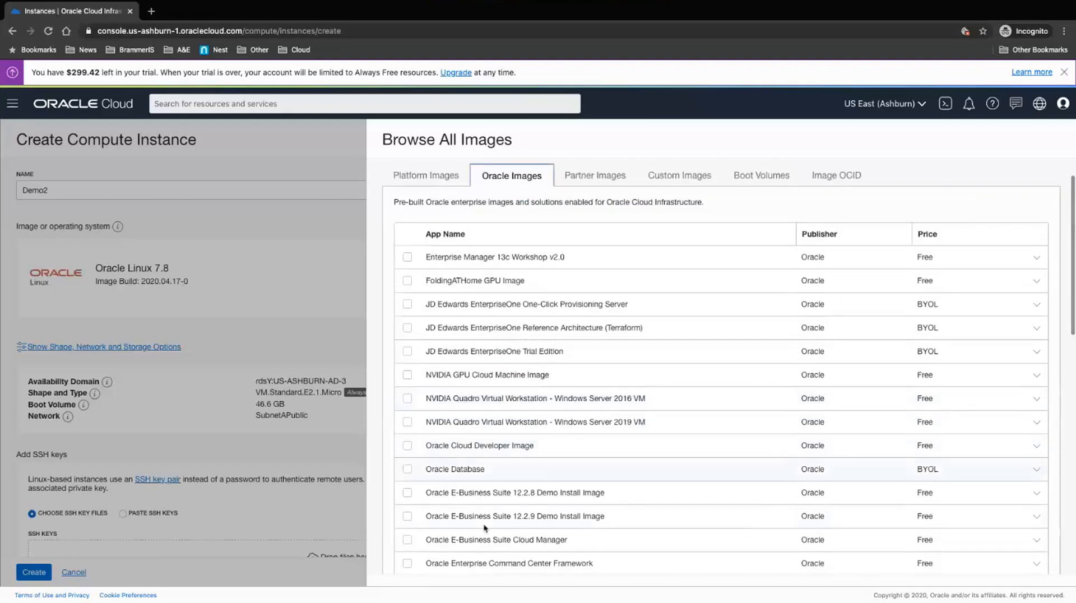
pyautogui.scroll(-2, 485, 529)
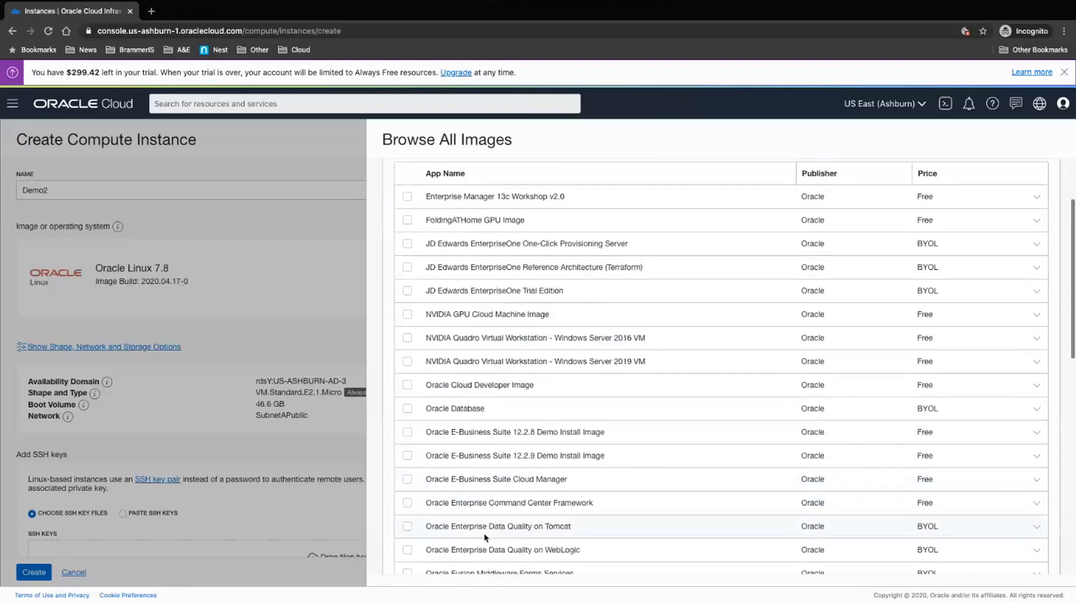
pyautogui.scroll(-3, 486, 537)
pyautogui.scroll(6, 524, 327)
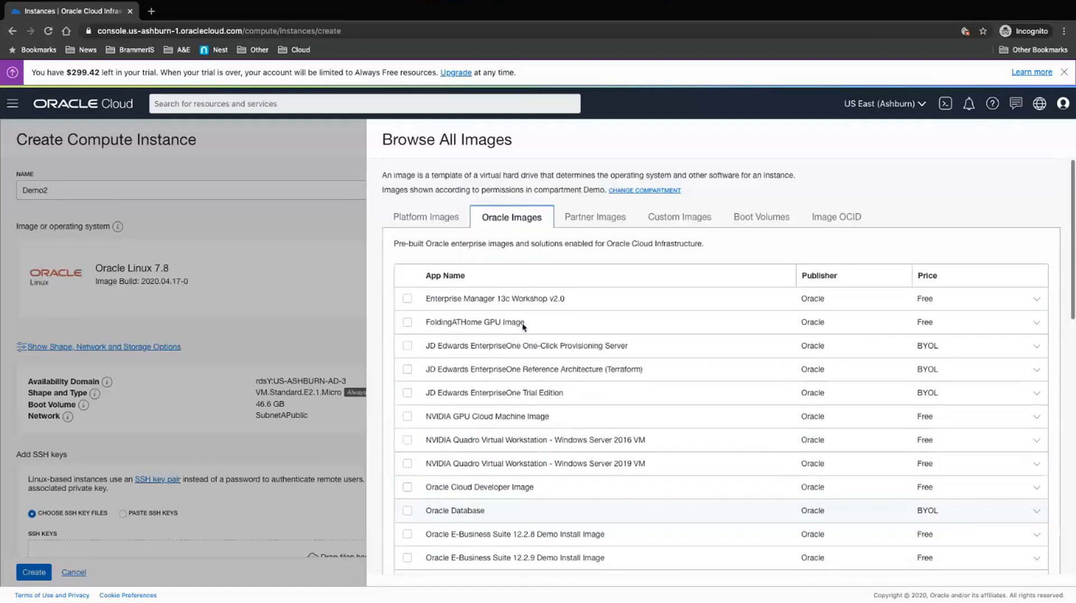
pyautogui.click(618, 218)
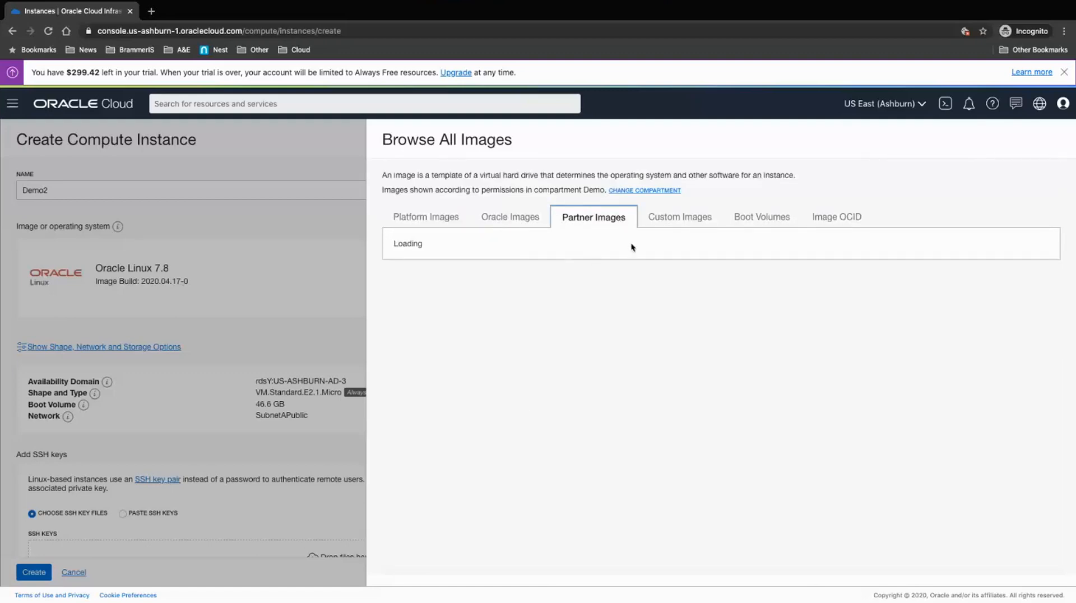
pyautogui.scroll(-2, 551, 441)
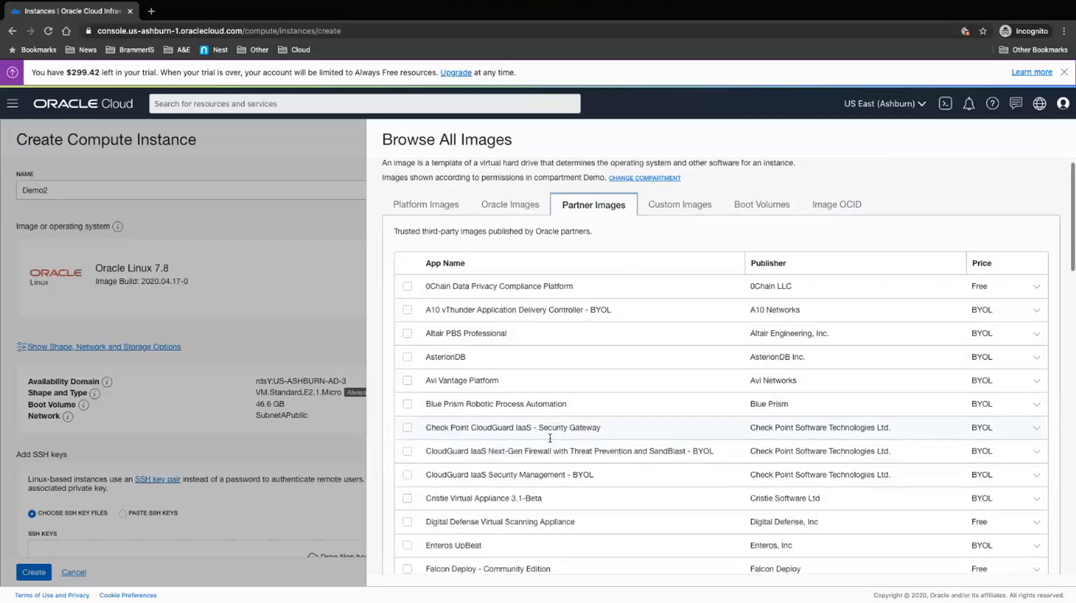
pyautogui.scroll(-5, 550, 437)
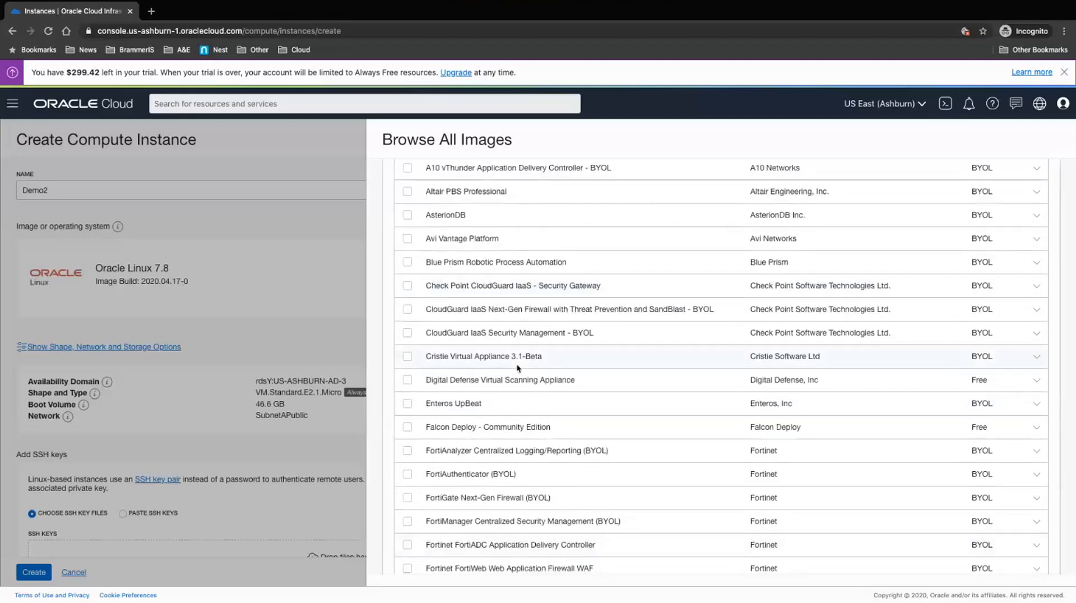
pyautogui.scroll(-5, 517, 368)
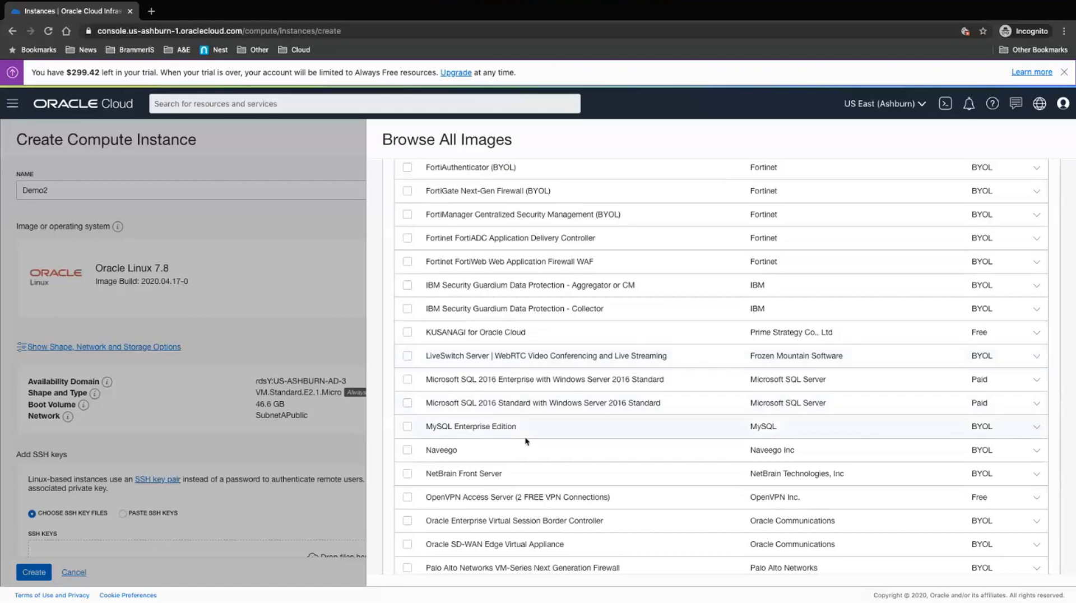
pyautogui.scroll(-2, 526, 441)
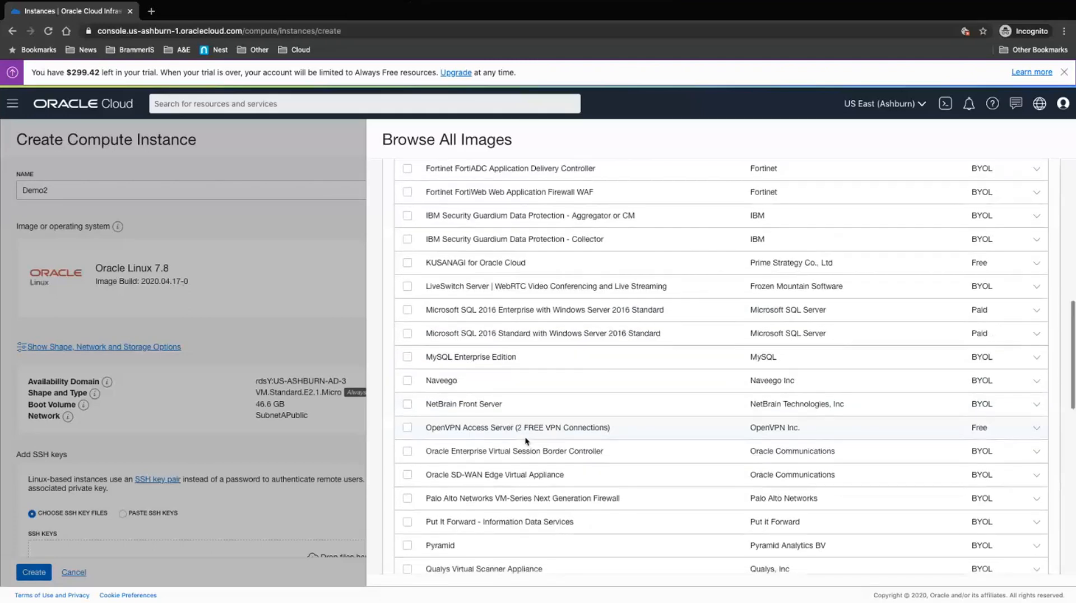
pyautogui.scroll(-5, 526, 442)
pyautogui.scroll(-4, 526, 441)
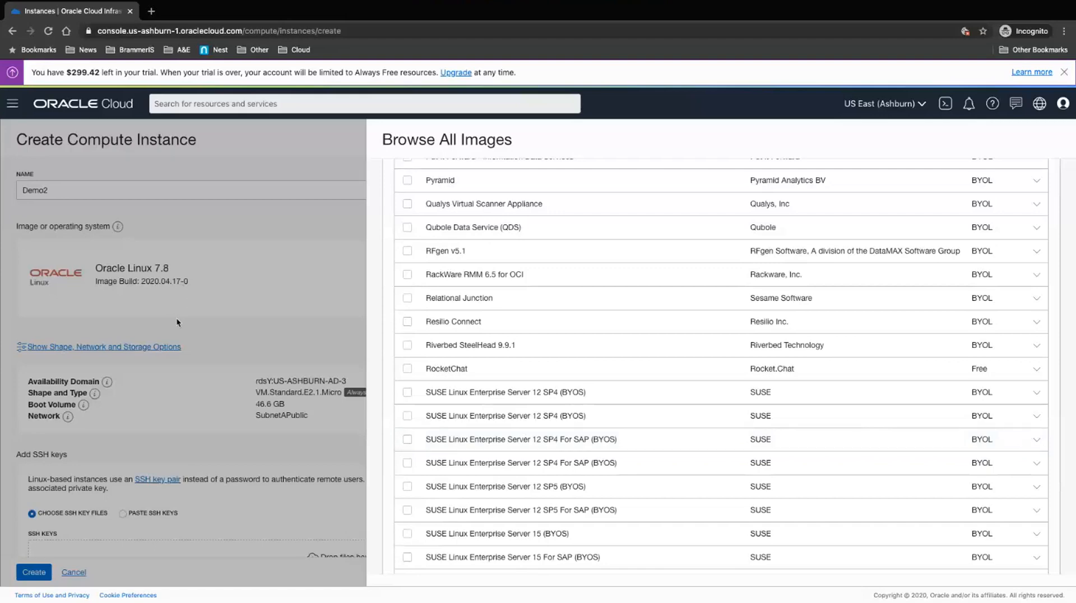
pyautogui.scroll(10, 430, 223)
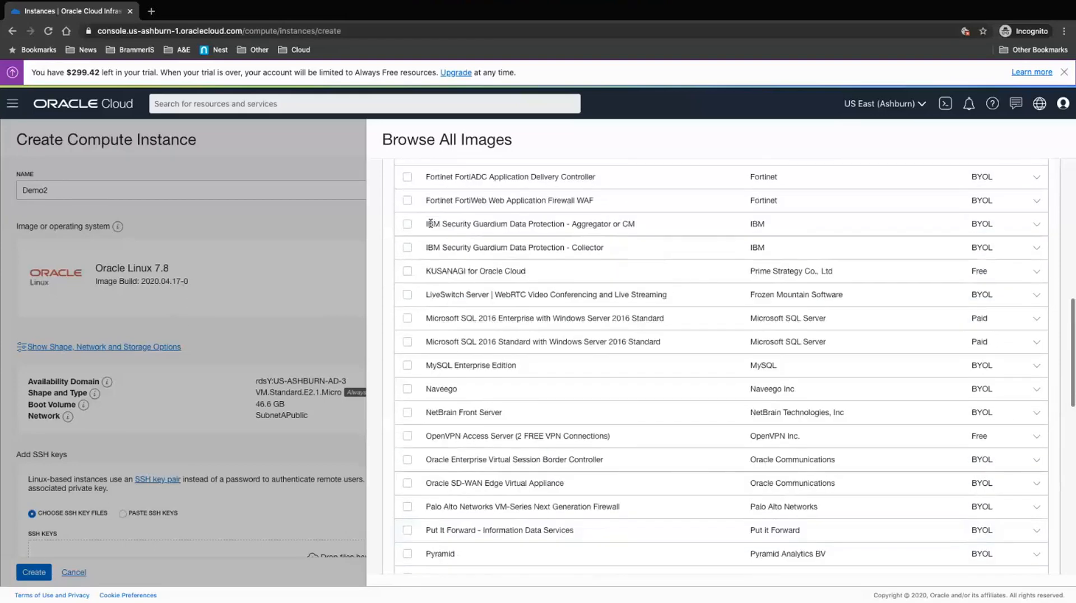
pyautogui.scroll(15, 431, 224)
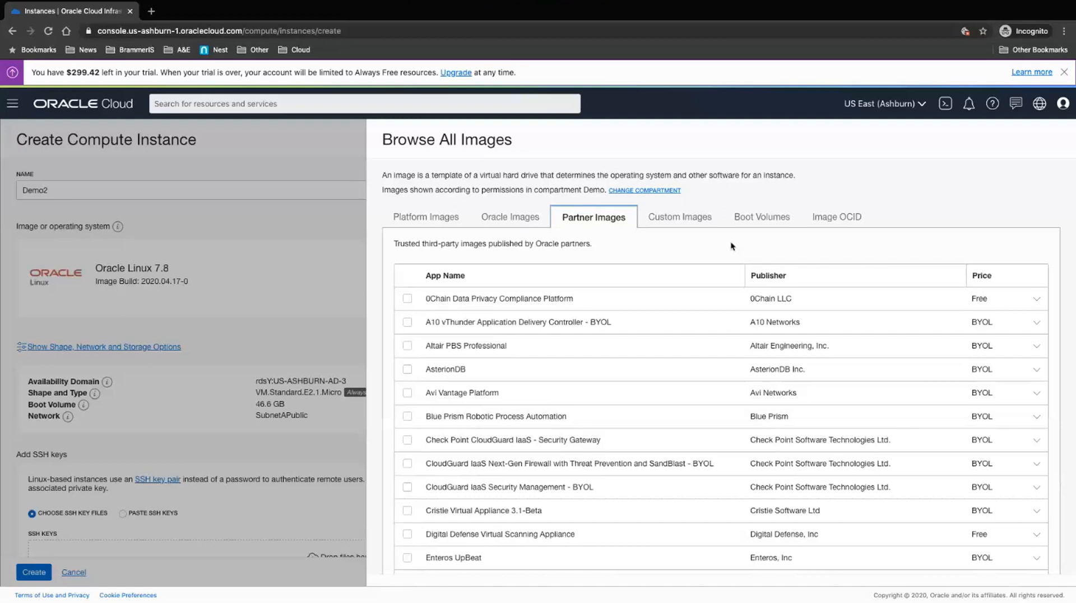
# Step: Confirm no custom images exist, then return to Platform Images and scroll to Windows Server 2019 Standard
pyautogui.click(707, 221)
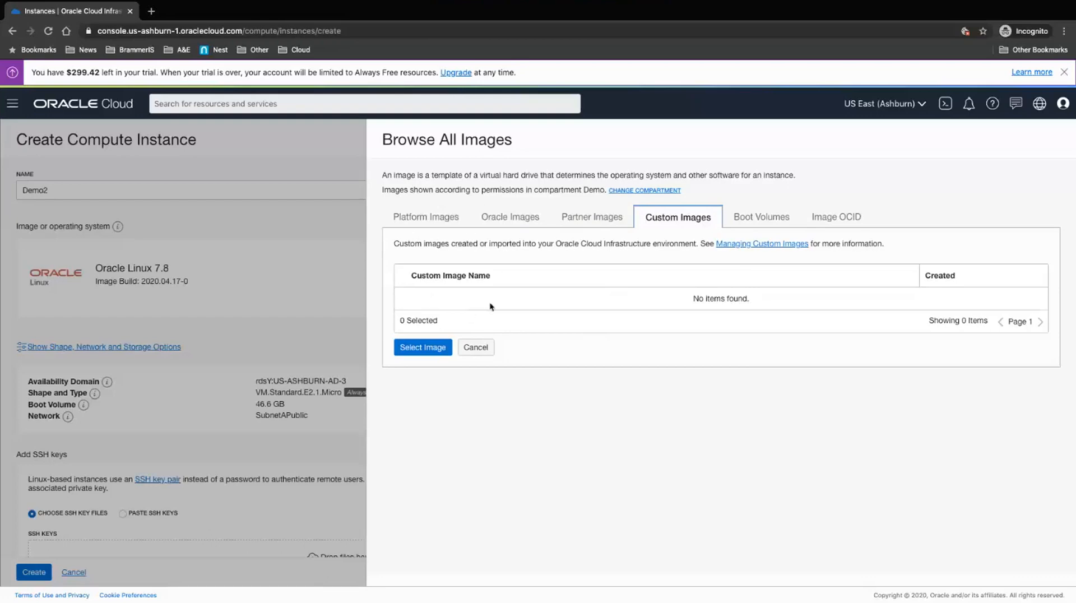
pyautogui.click(432, 225)
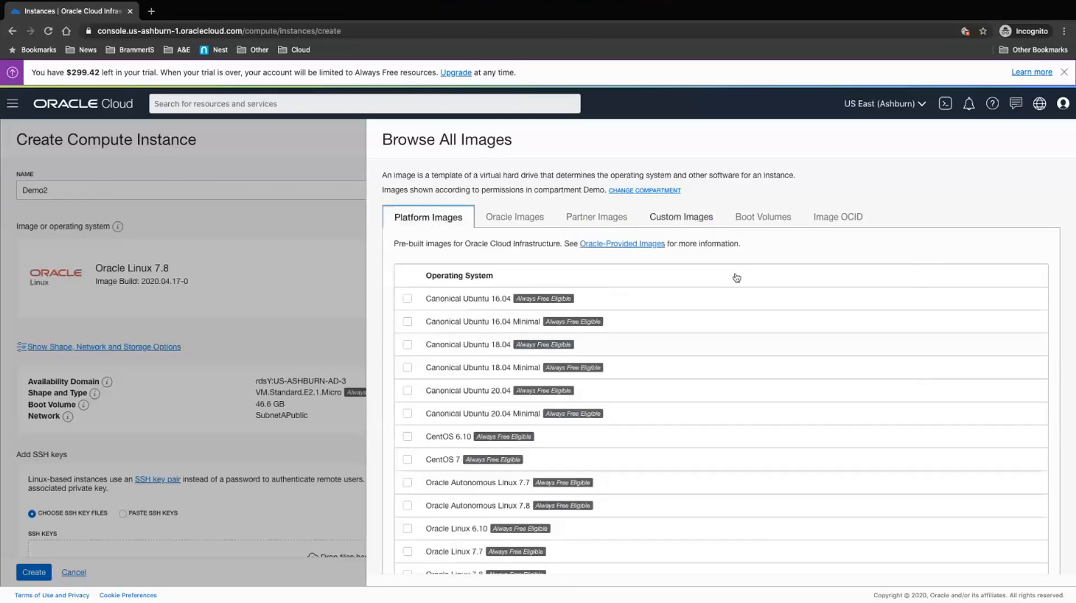
pyautogui.scroll(-1, 678, 396)
pyautogui.scroll(-4, 678, 396)
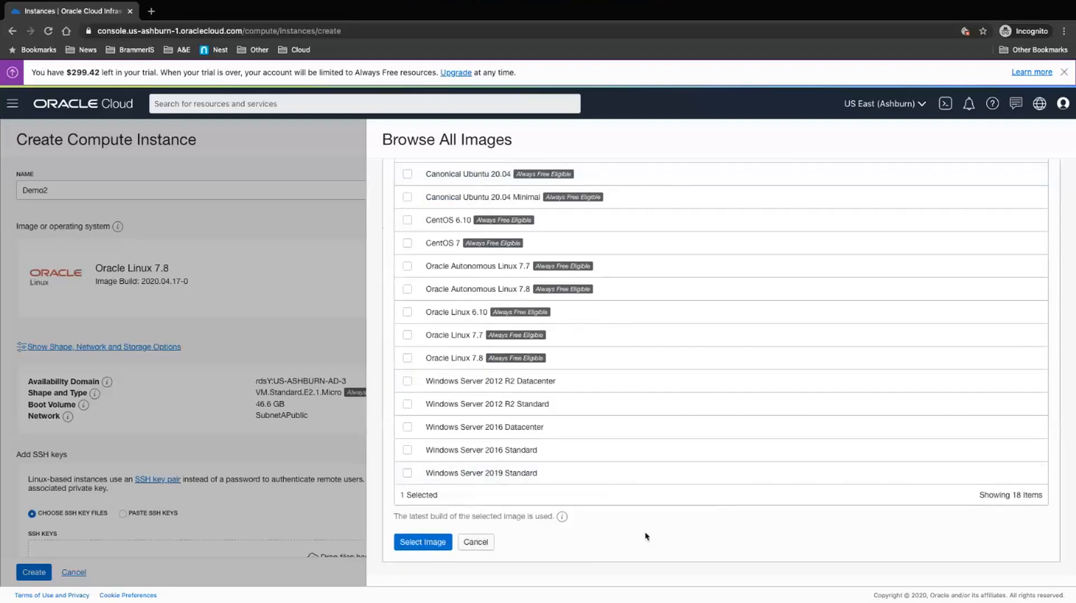
# Step: Cancel the image browser to keep Oracle Linux 7.8, and highlight AD in the availability domain
pyautogui.click(476, 543)
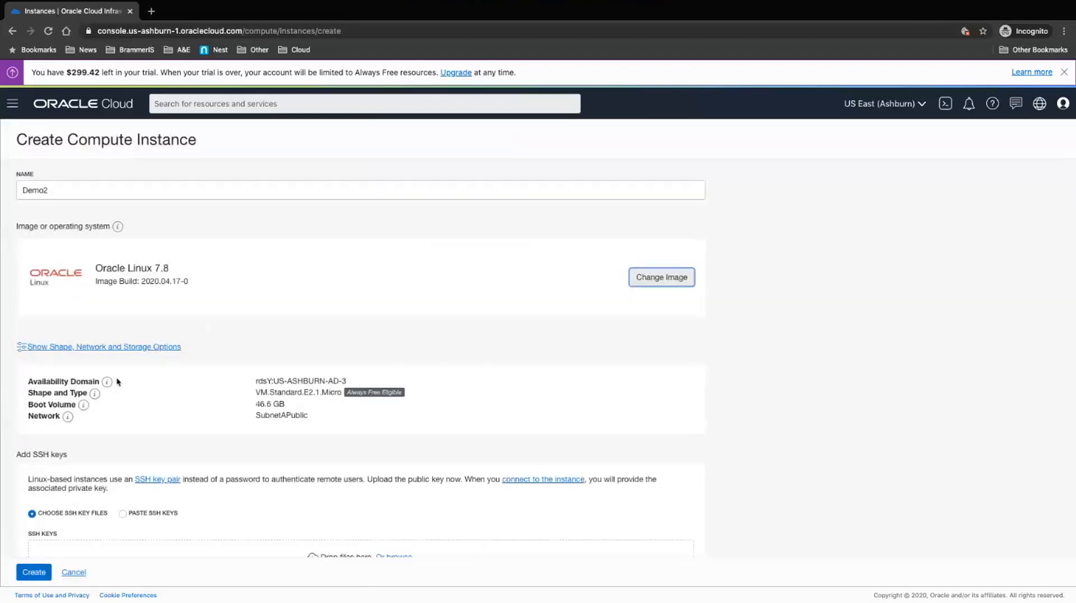
pyautogui.scroll(-3, 213, 412)
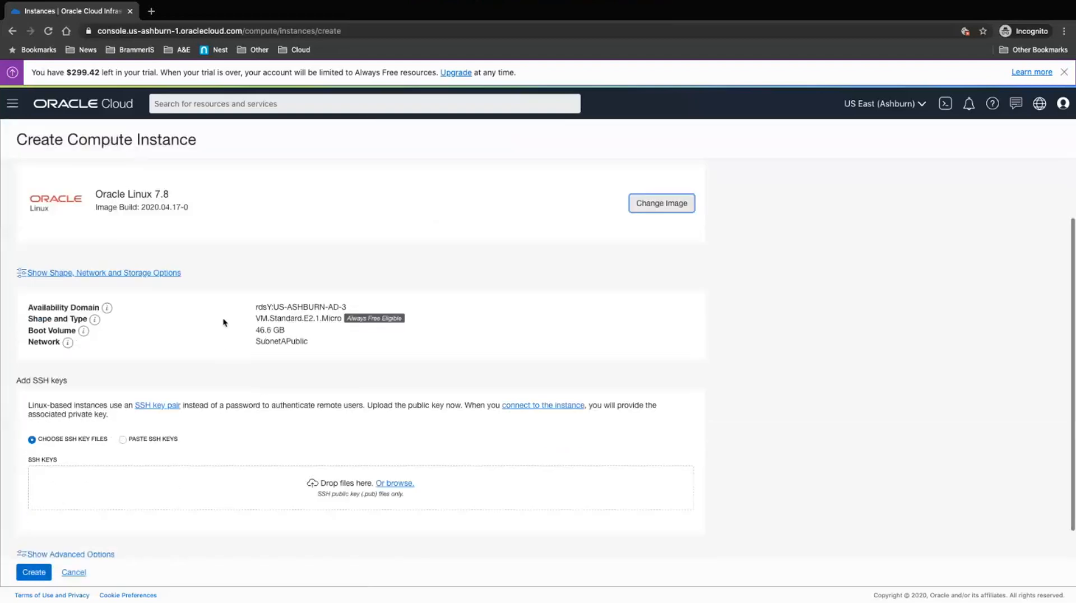
pyautogui.doubleClick(334, 306)
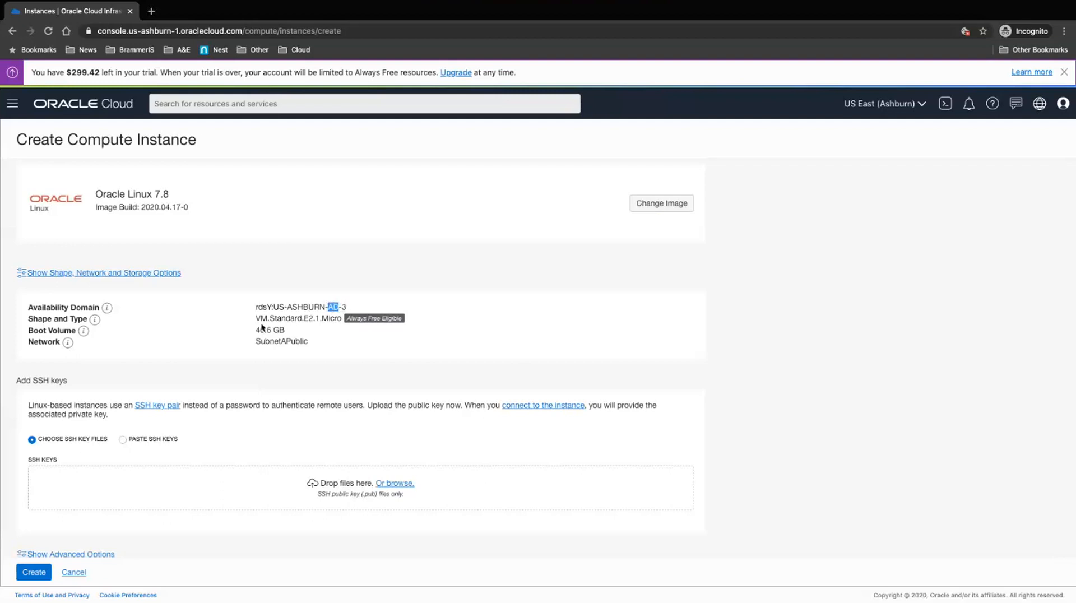
pyautogui.scroll(-1, 261, 313)
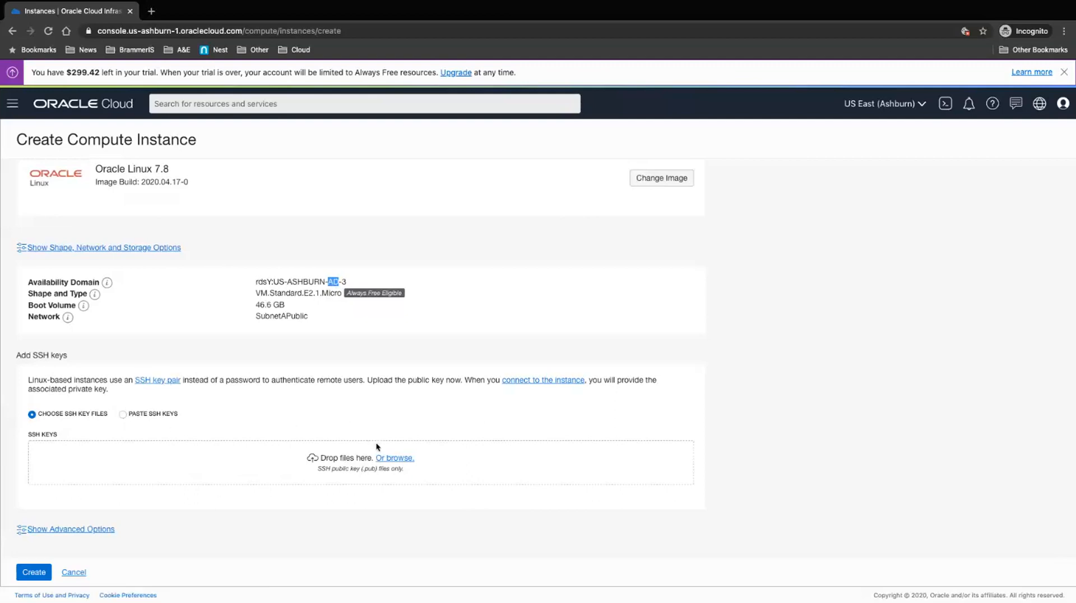
# Step: Upload oci-key-demo.pub from OneDrive > OCI > Keys as Demo2's SSH public key
pyautogui.click(395, 459)
pyautogui.click(400, 461)
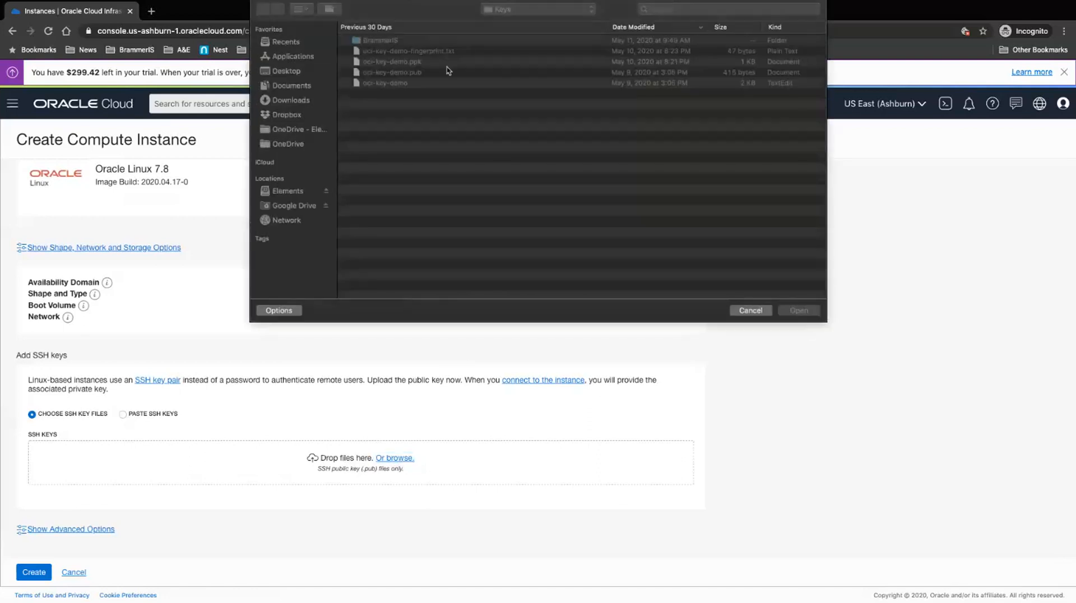
pyautogui.click(294, 145)
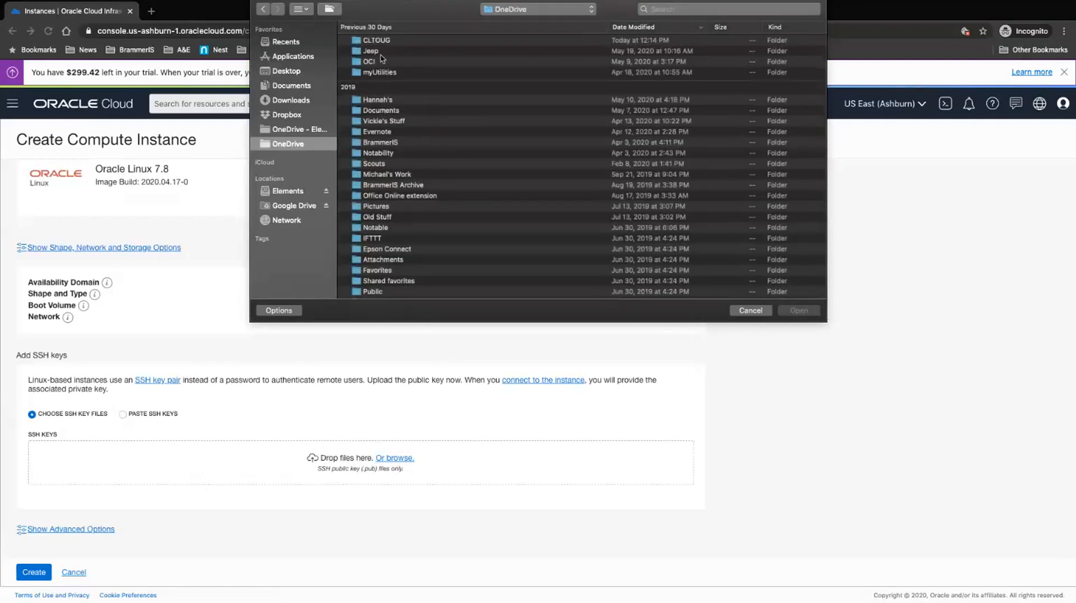
pyautogui.doubleClick(367, 61)
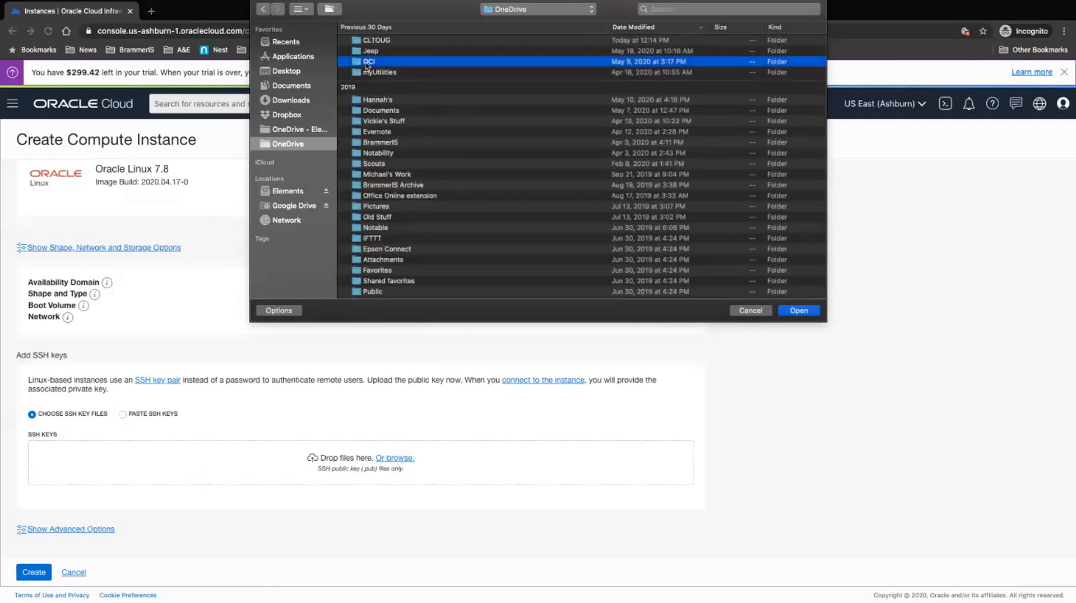
pyautogui.doubleClick(366, 43)
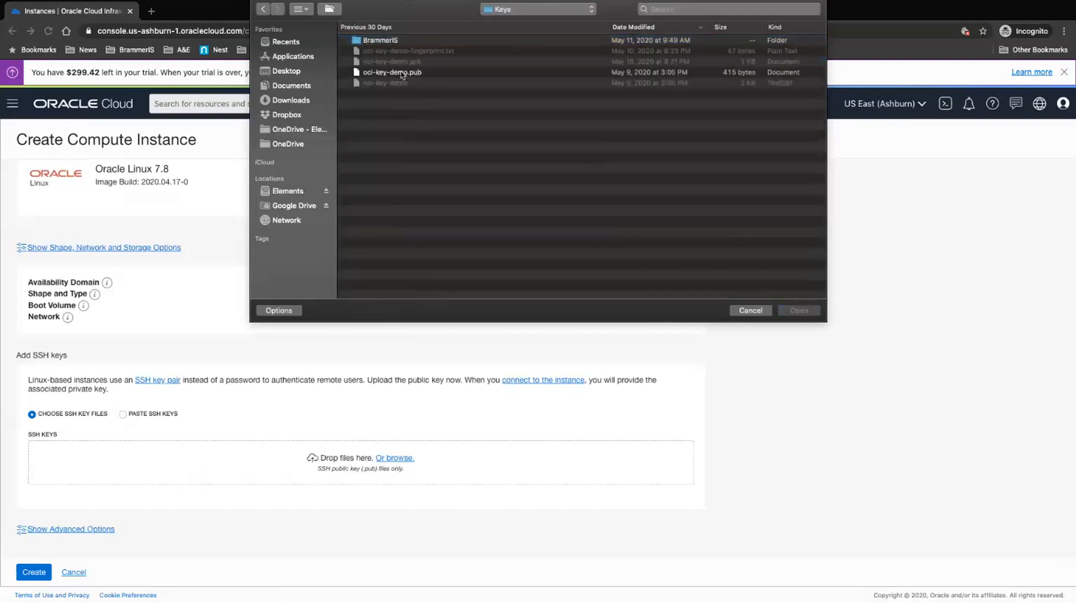
pyautogui.click(402, 73)
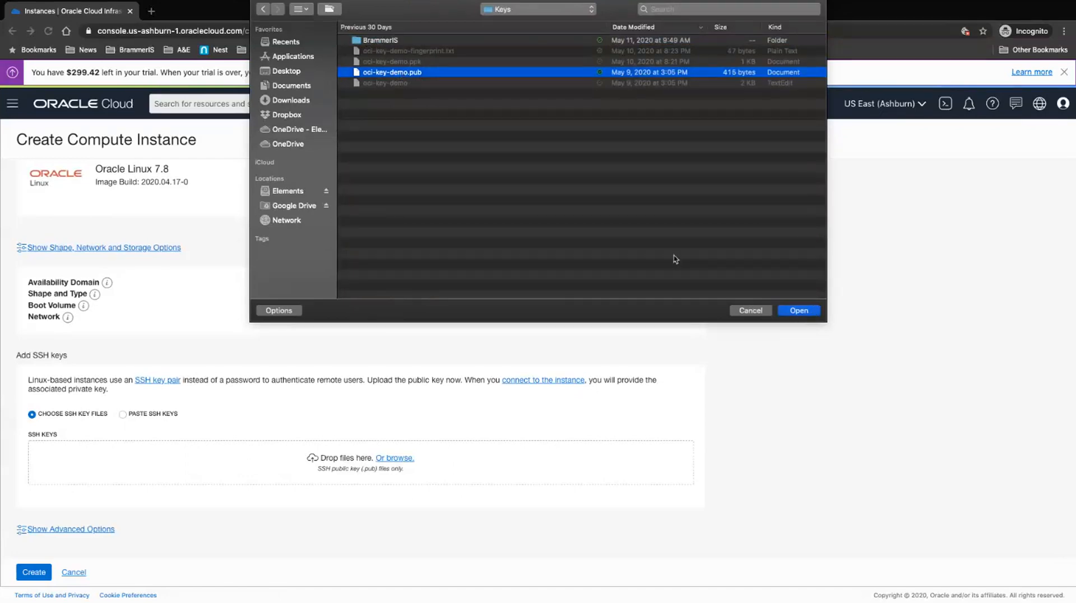
pyautogui.press('Return')
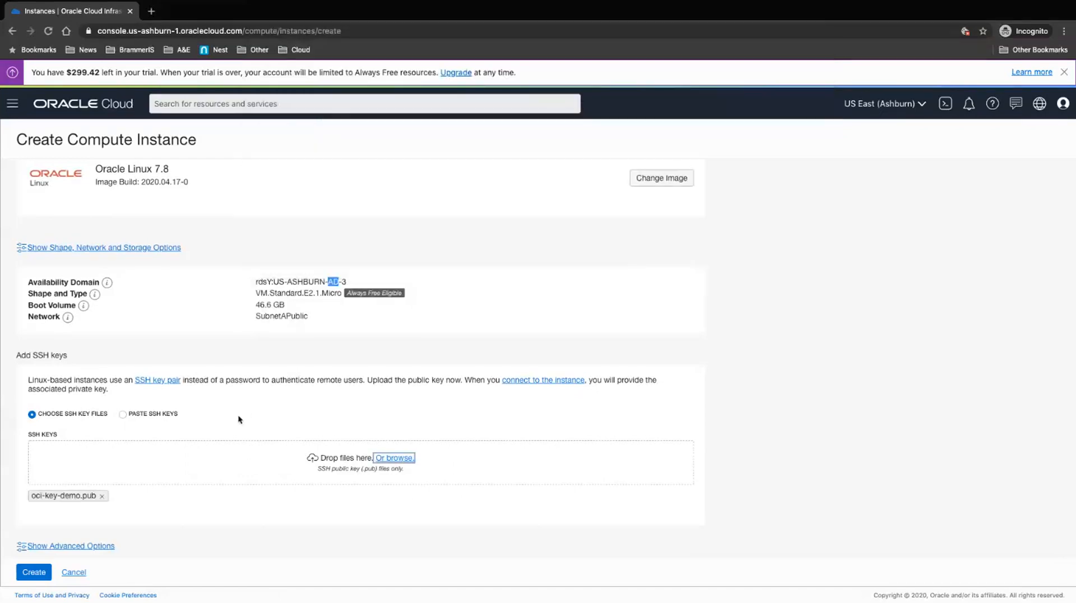
pyautogui.click(125, 249)
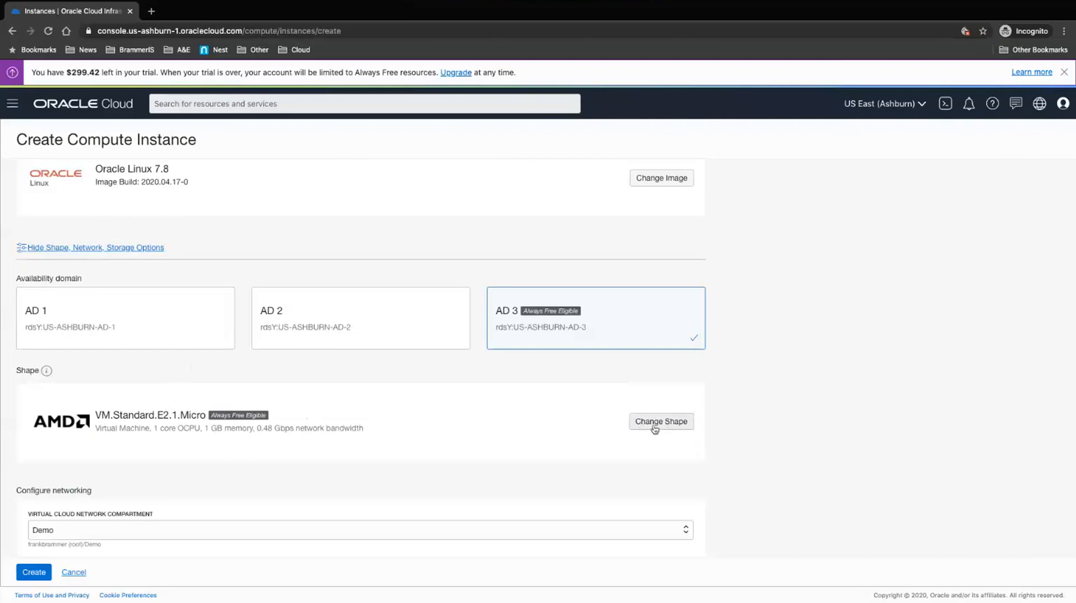
pyautogui.scroll(-1, 581, 431)
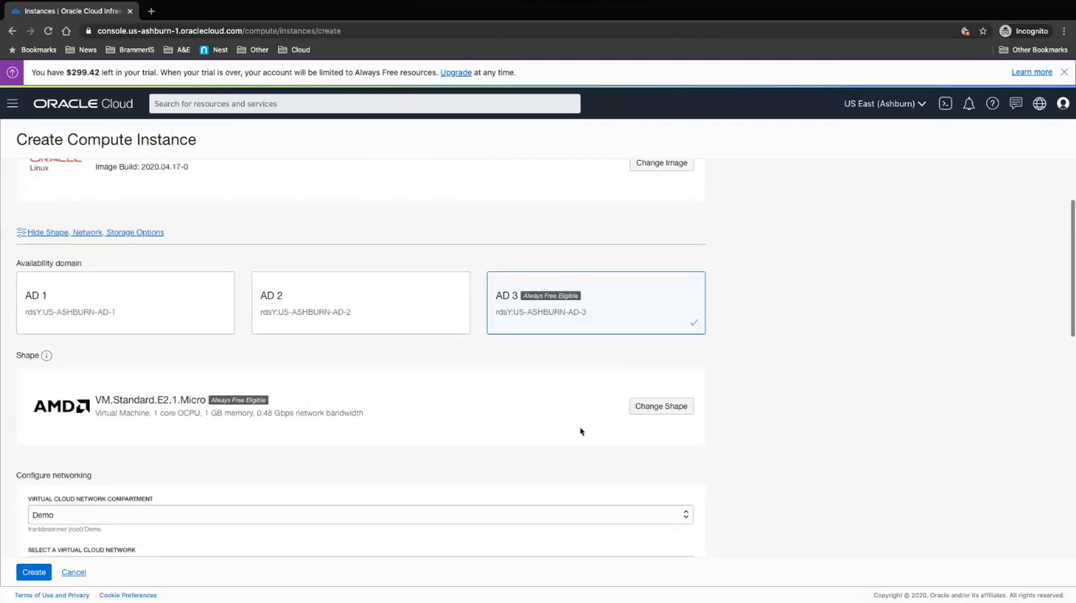
pyautogui.click(667, 402)
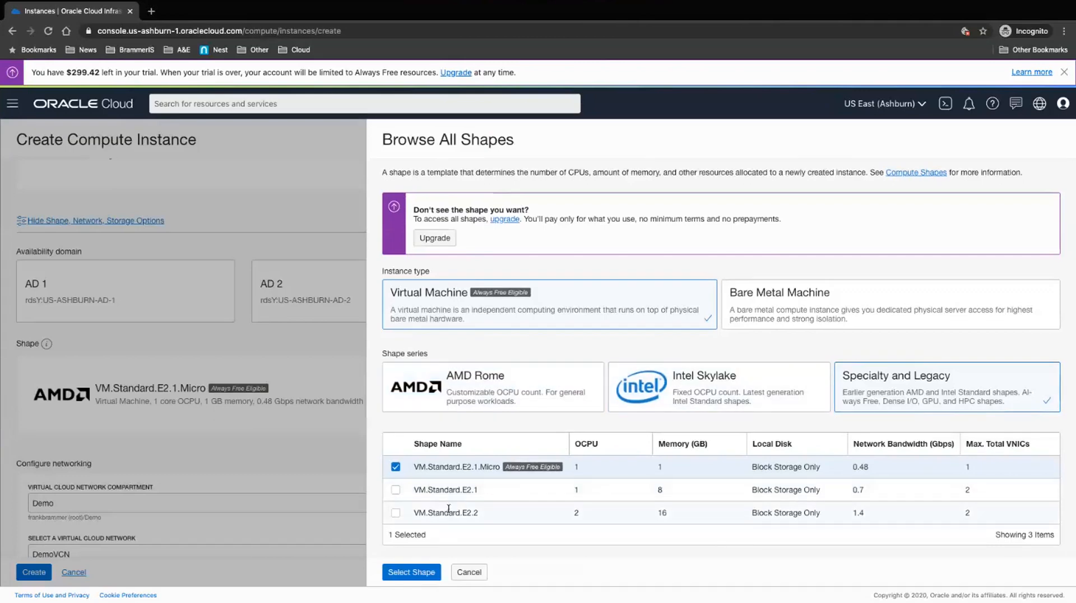
pyautogui.click(698, 391)
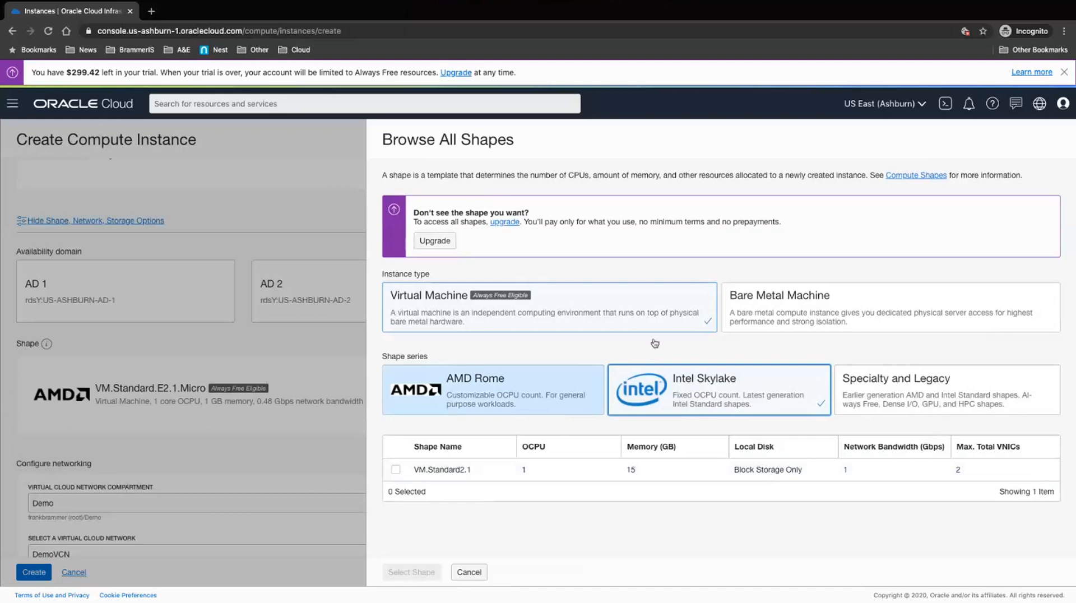
pyautogui.click(497, 391)
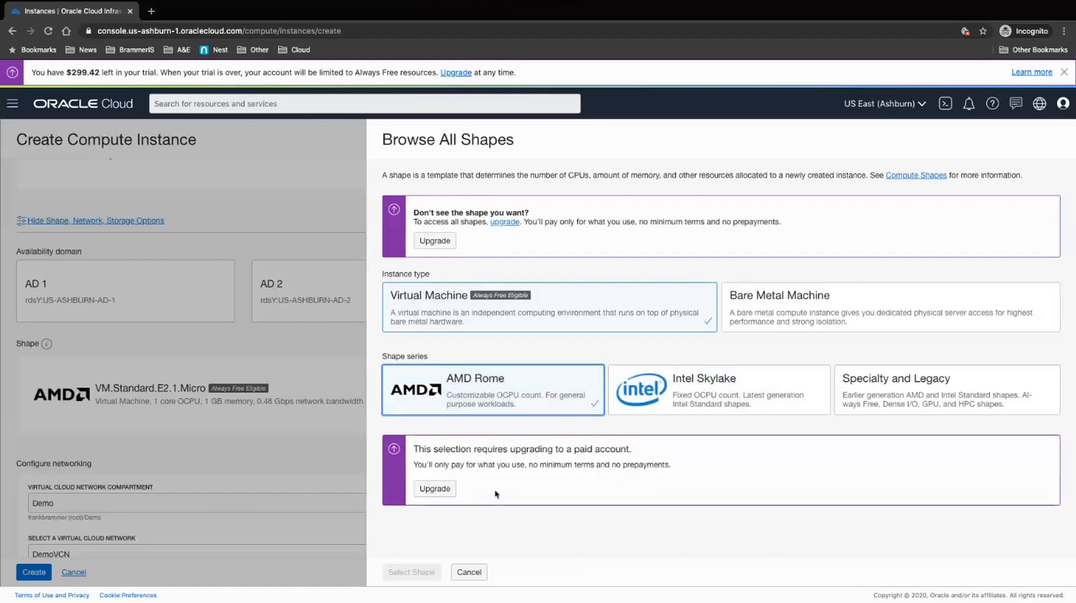
pyautogui.click(470, 572)
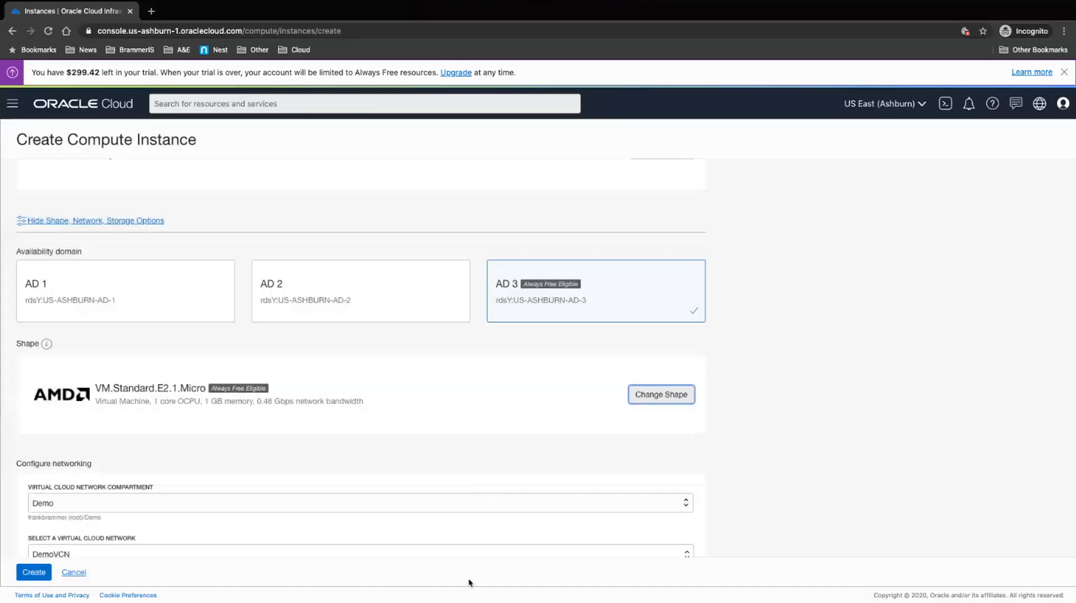
# Step: Review the networking, boot volume and SSH key sections, then create the Demo2 instance
pyautogui.scroll(-5, 445, 419)
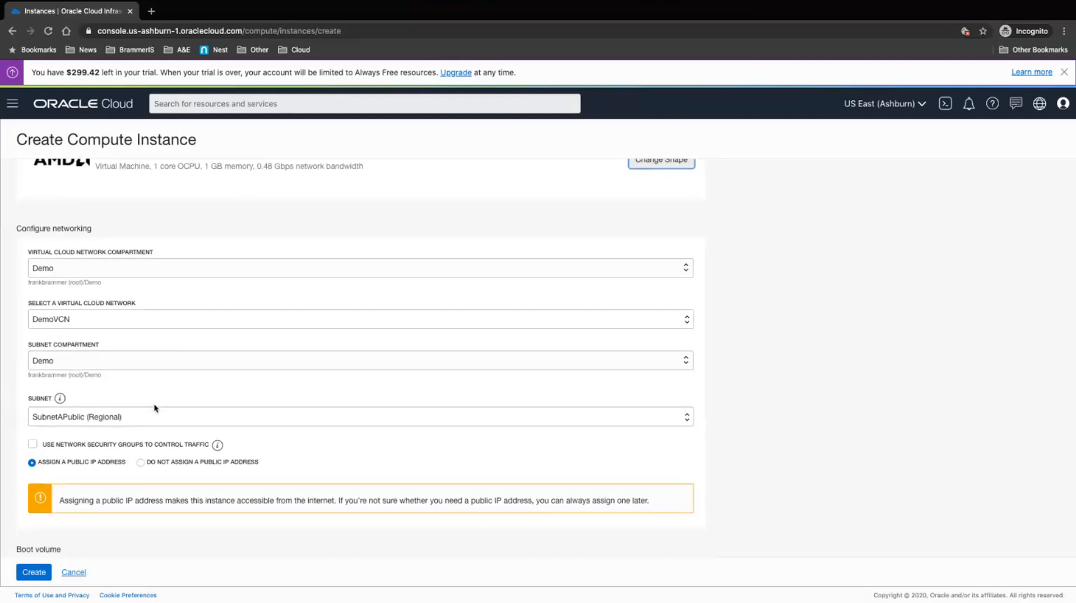
pyautogui.scroll(-1, 153, 408)
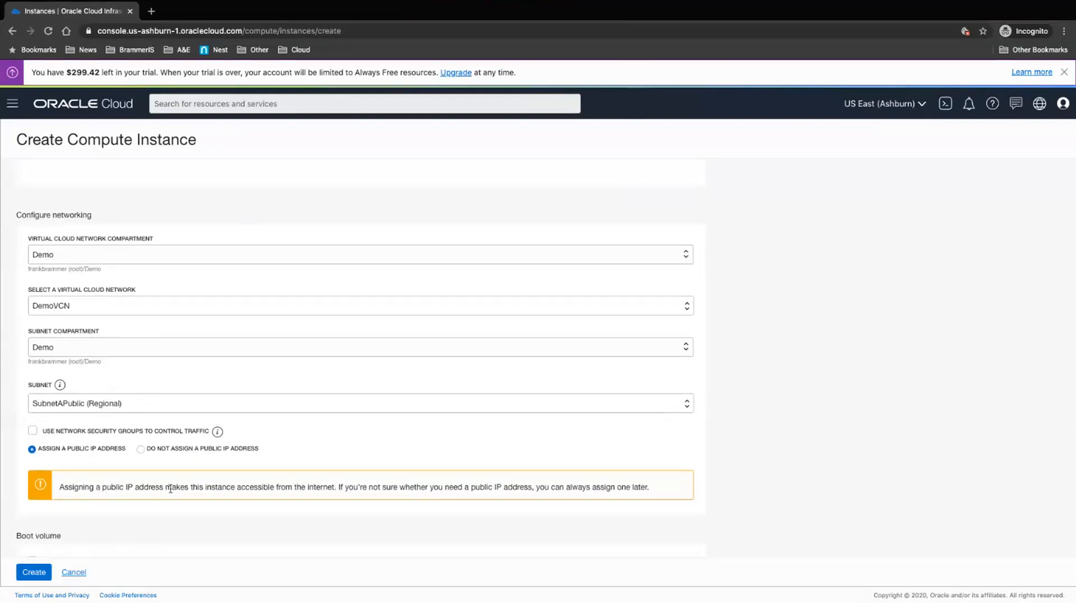
pyautogui.scroll(-2, 171, 487)
pyautogui.scroll(-5, 171, 487)
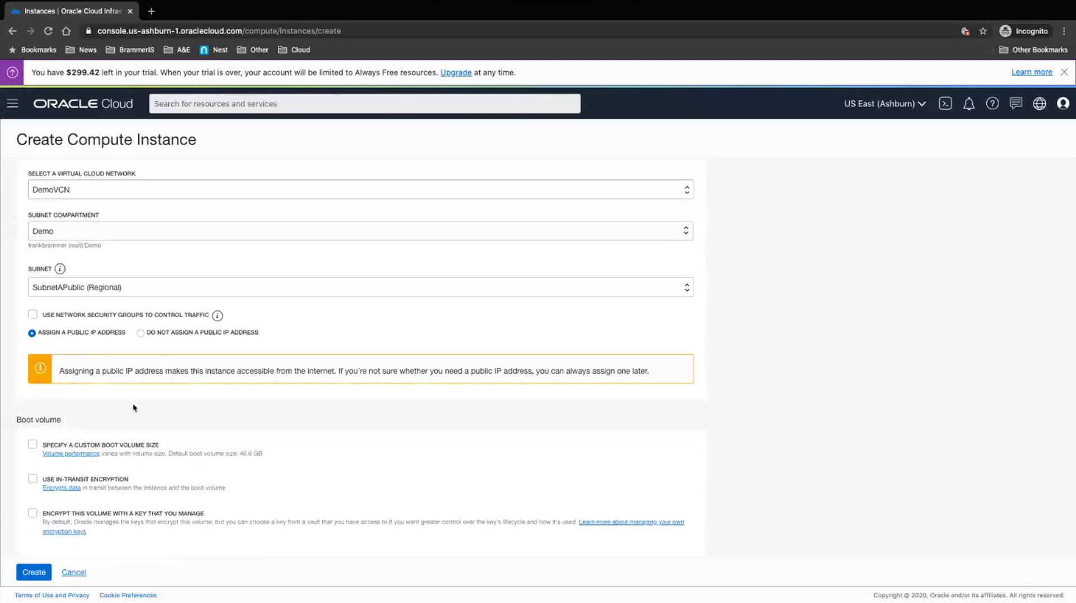
pyautogui.scroll(-3, 134, 408)
pyautogui.scroll(-1, 134, 408)
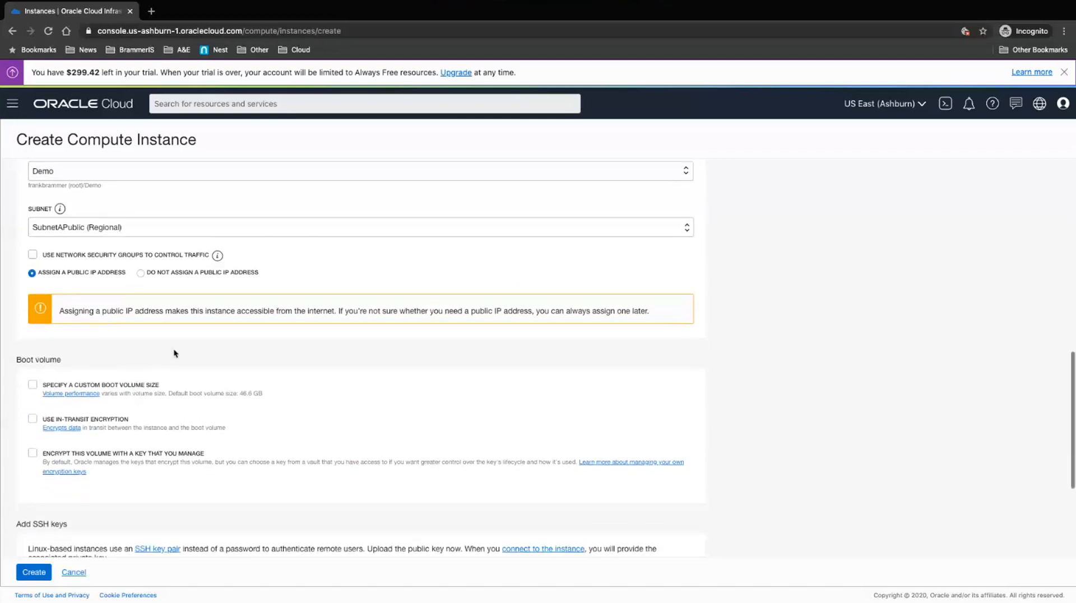
pyautogui.scroll(-5, 175, 354)
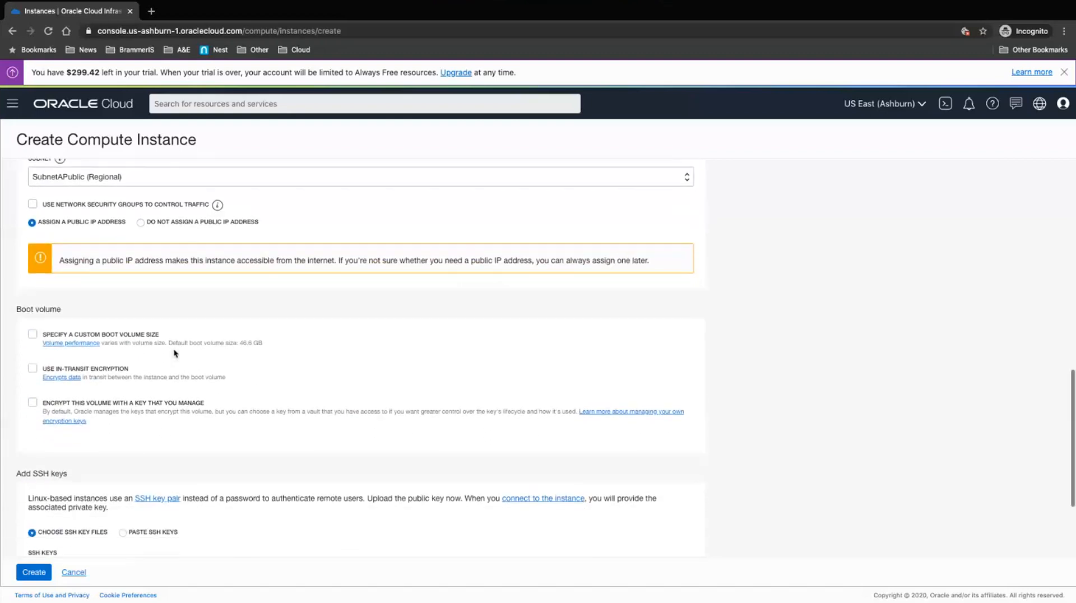
pyautogui.scroll(-4, 175, 354)
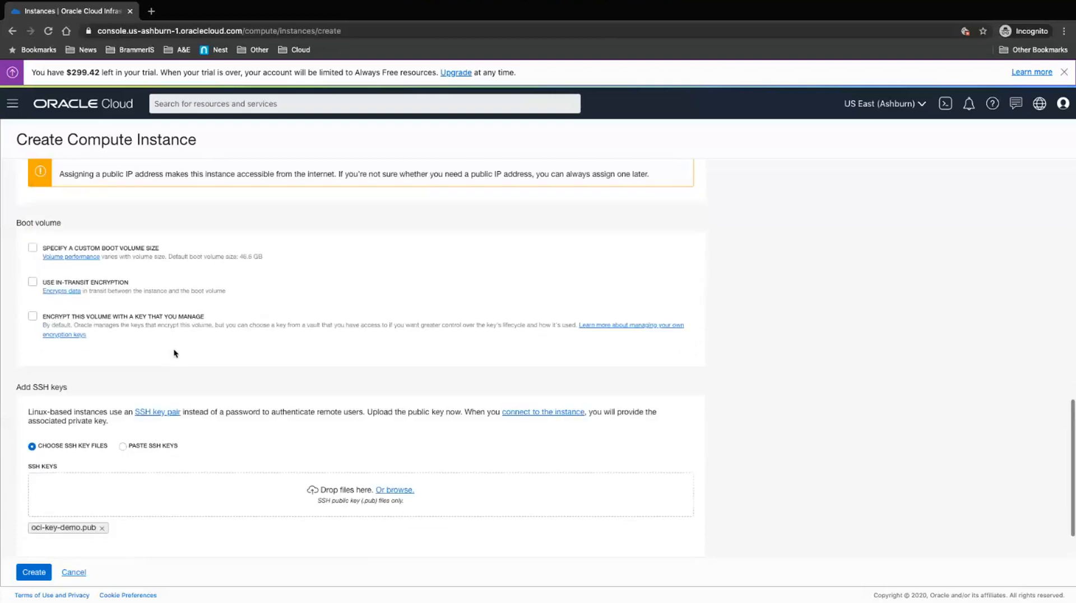
pyautogui.scroll(-2, 175, 353)
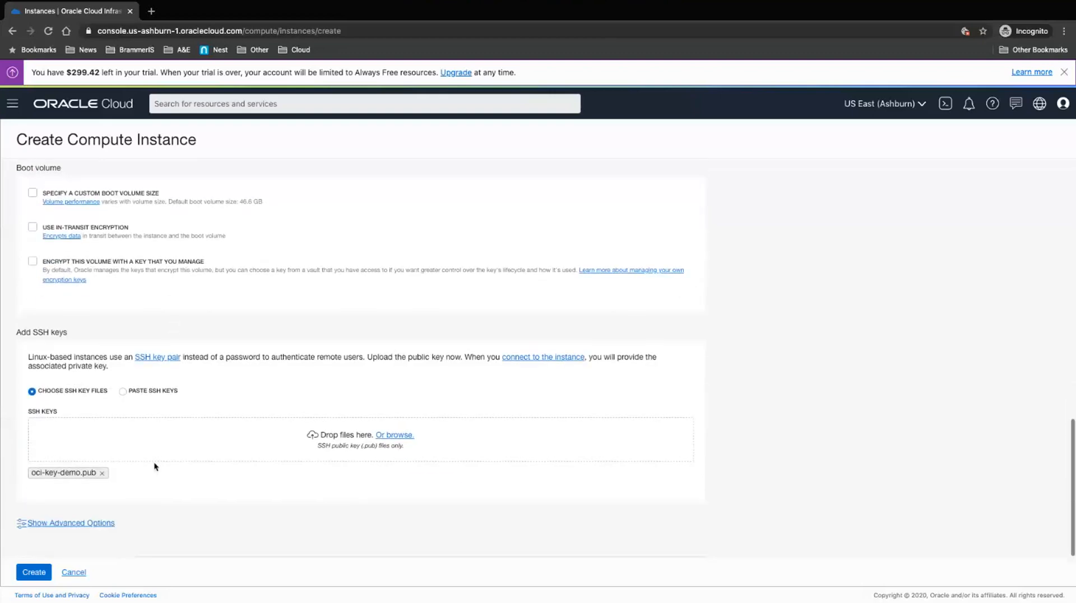
pyautogui.click(33, 573)
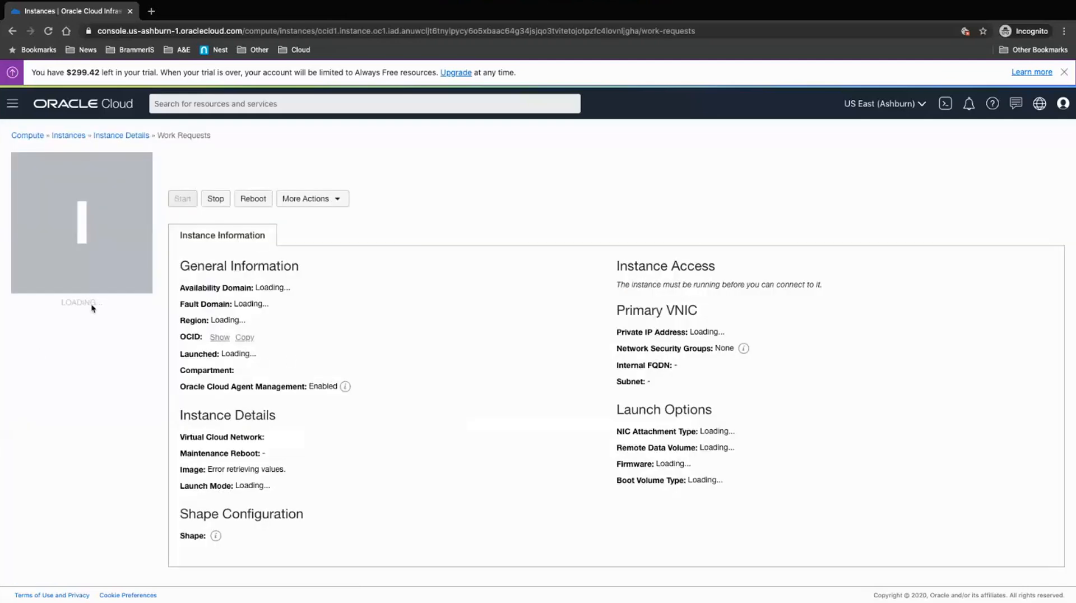
# Step: Use the Instance Details and Instances breadcrumbs to reach the instance list with Demo2 provisioning
pyautogui.click(119, 138)
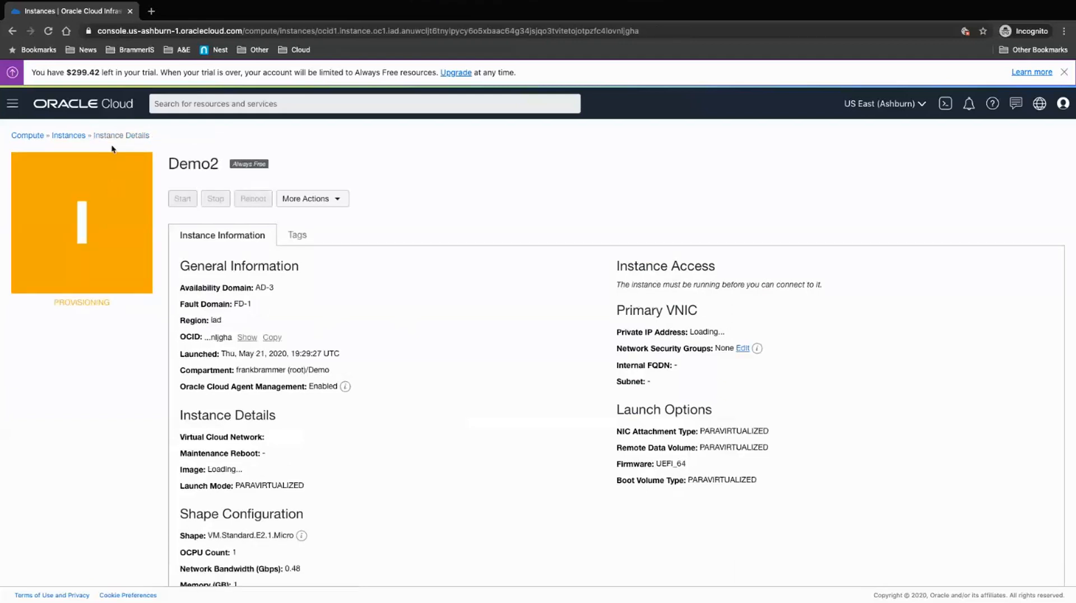
pyautogui.click(68, 138)
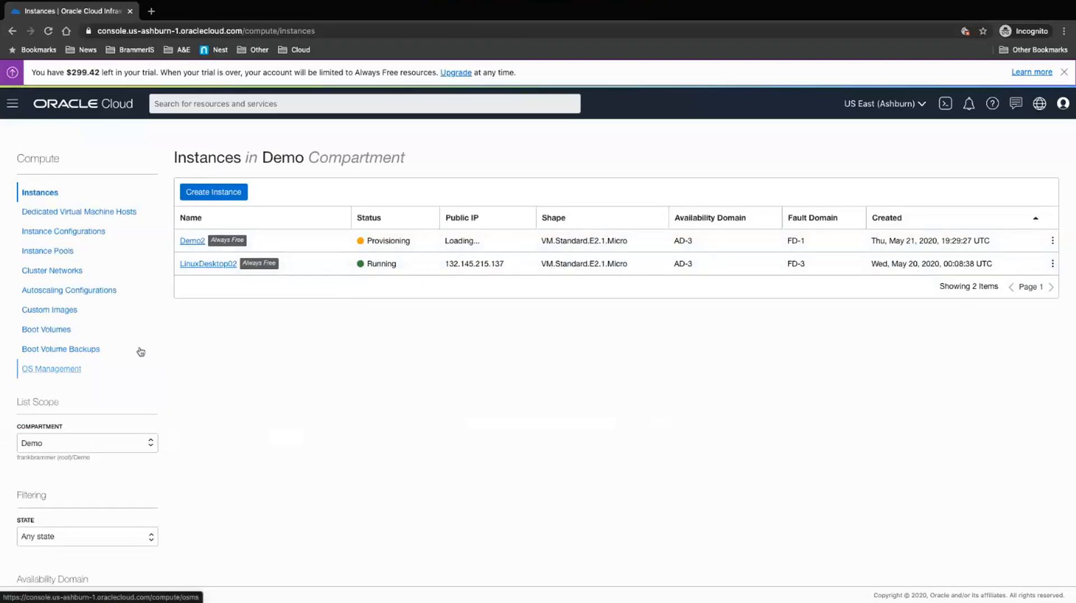
# Step: Go to Networking > Virtual Cloud Networks and open the Compartment dropdown to scope to Demo
pyautogui.click(13, 108)
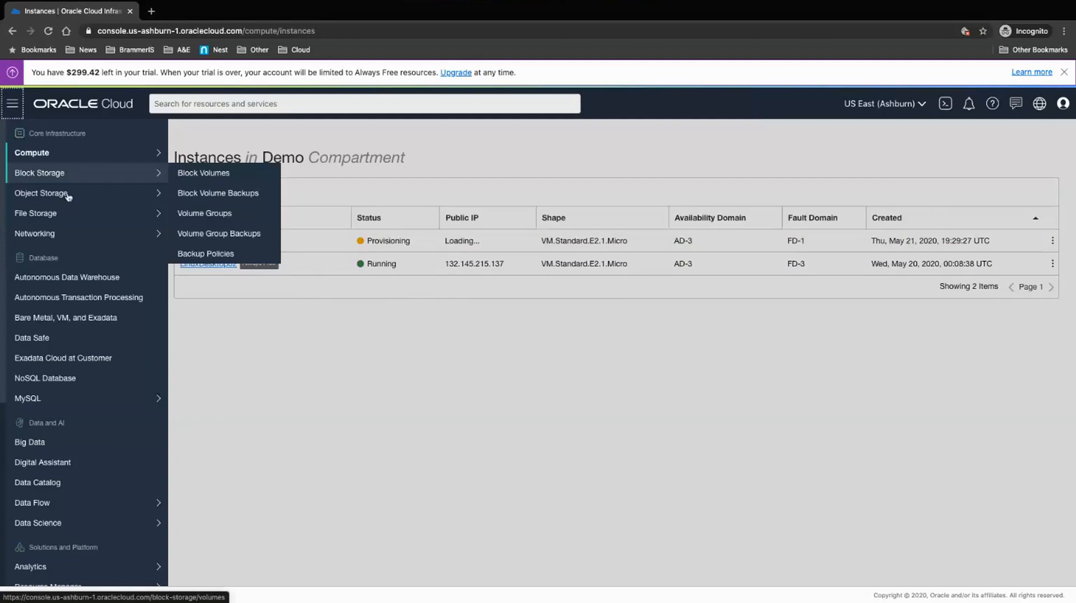
pyautogui.moveTo(73, 233)
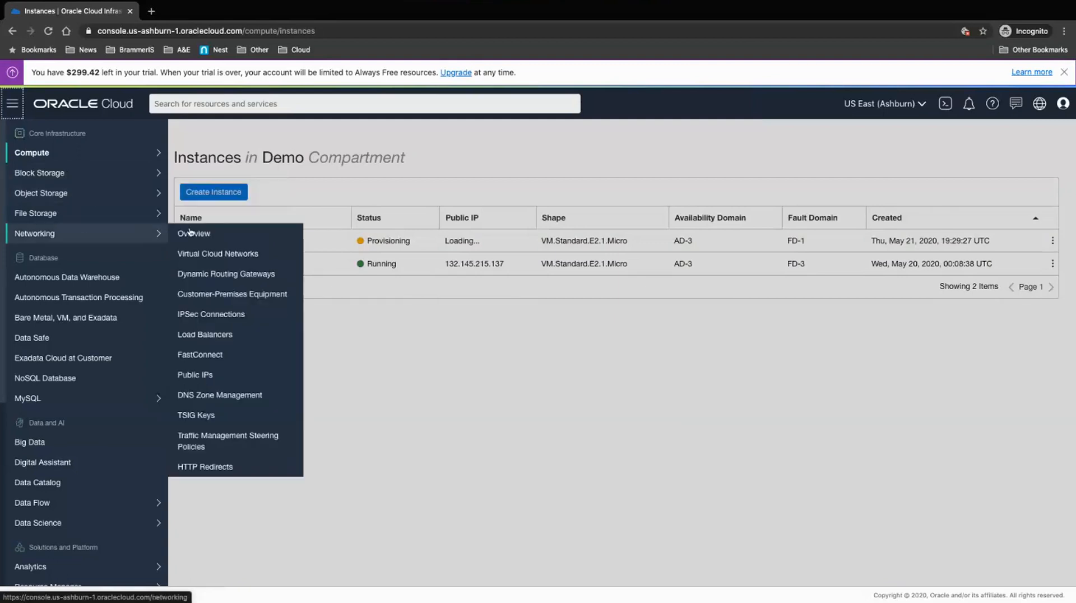
pyautogui.click(221, 256)
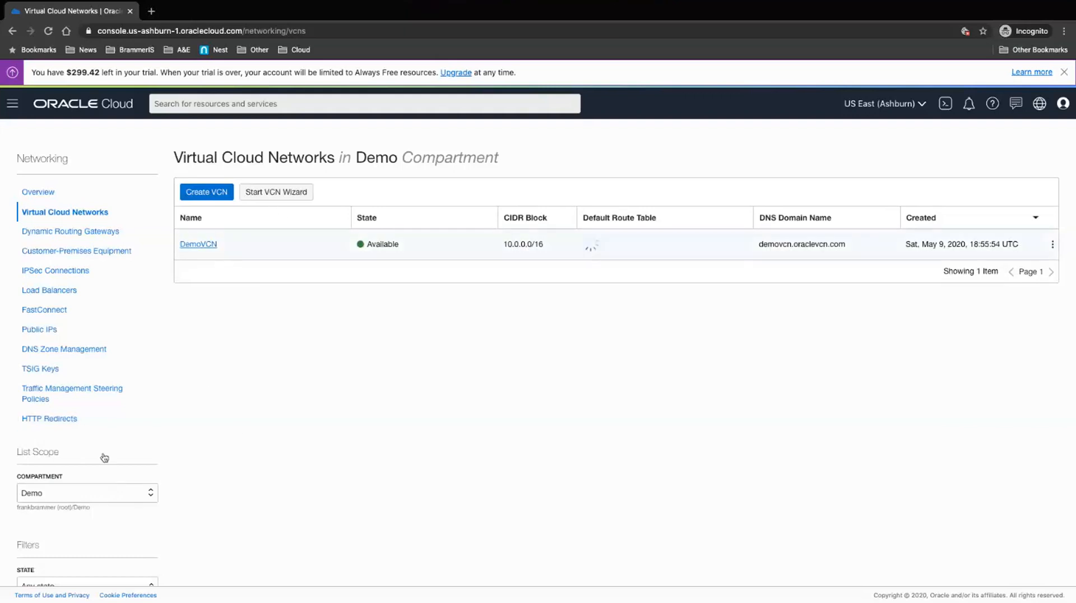
pyautogui.click(95, 502)
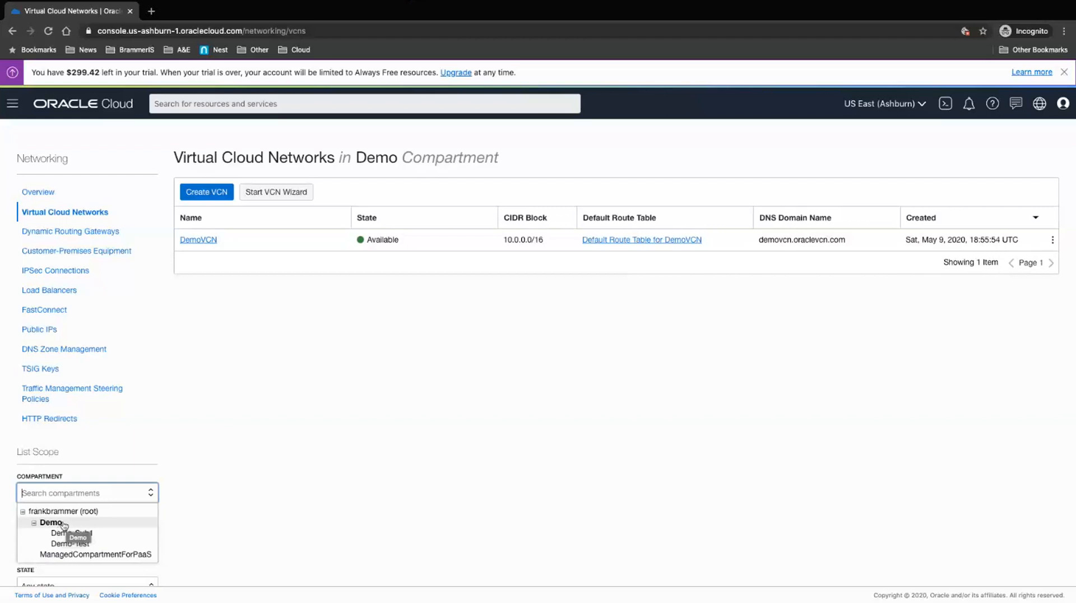
# Step: Open DemoVCN, then its SubnetAPublic subnet (10.0.1.0/24)
pyautogui.click(200, 240)
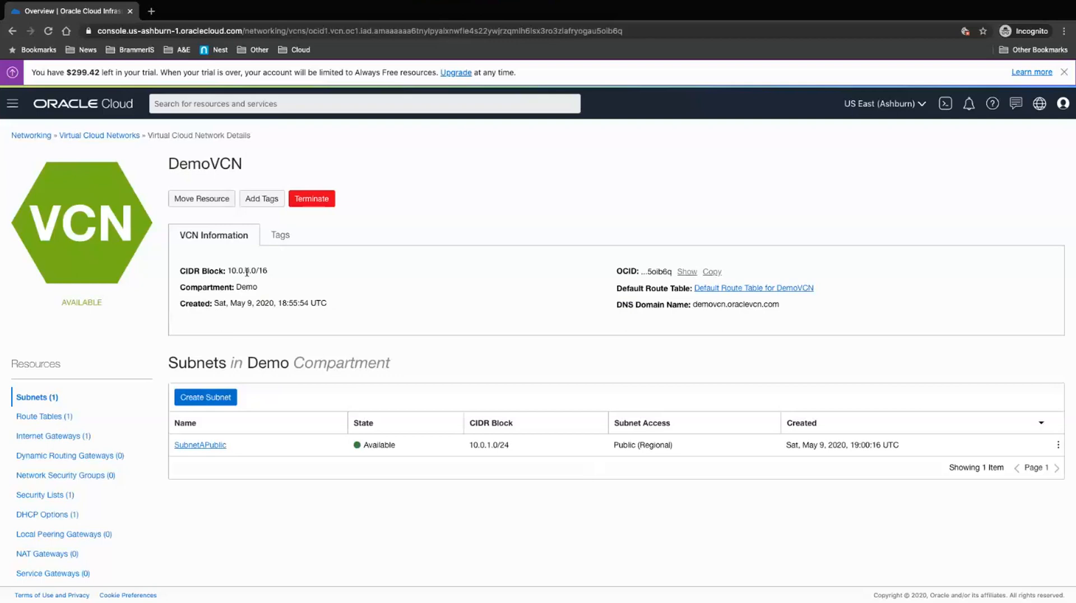
pyautogui.click(218, 447)
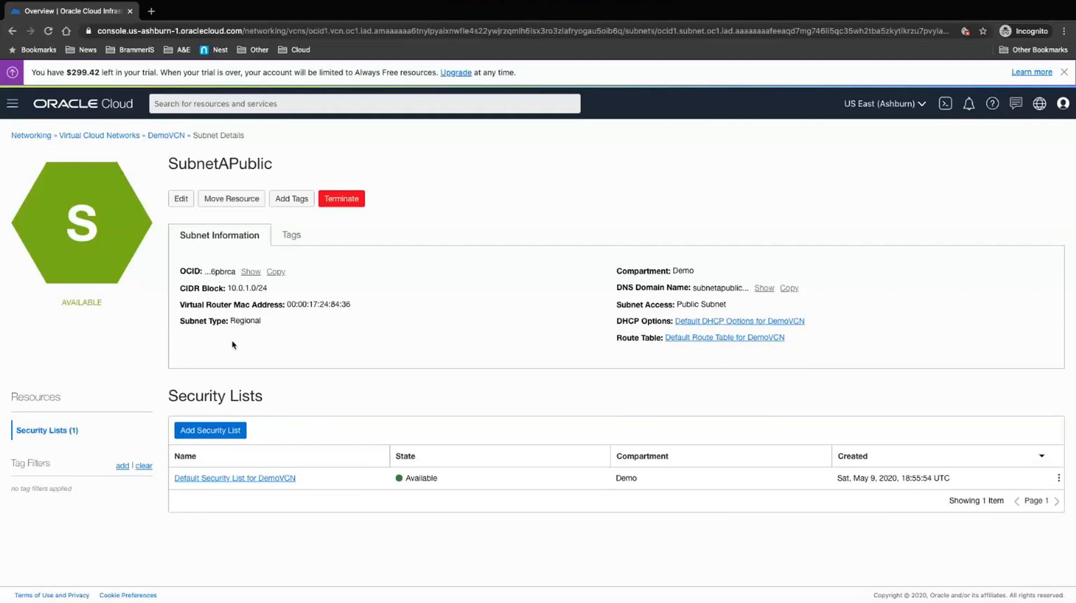
# Step: Open the Default Security List for DemoVCN and scroll through its rules
pyautogui.click(285, 479)
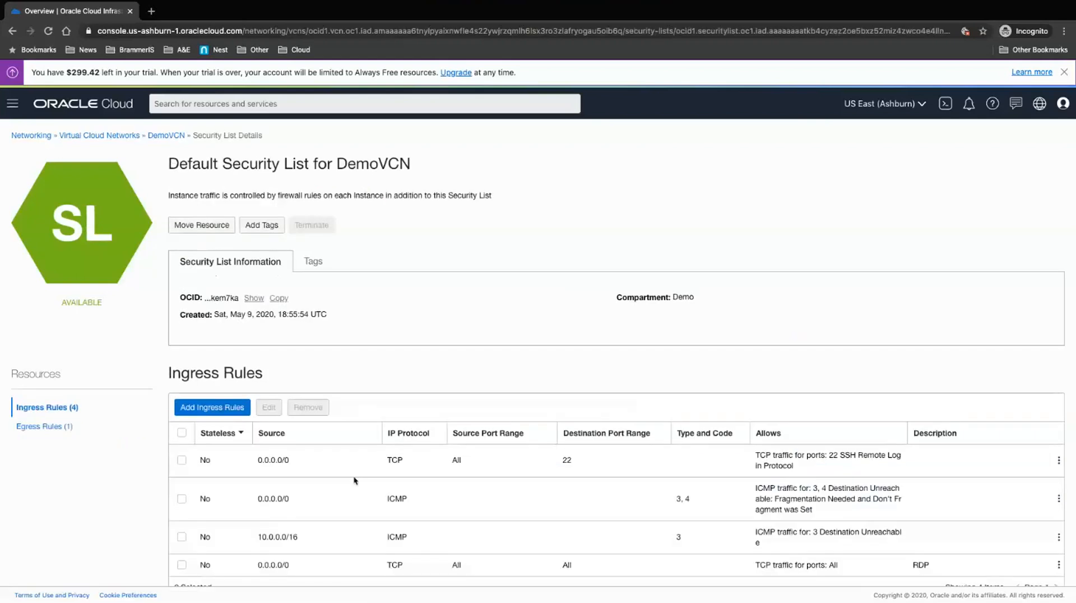
pyautogui.scroll(-1, 354, 480)
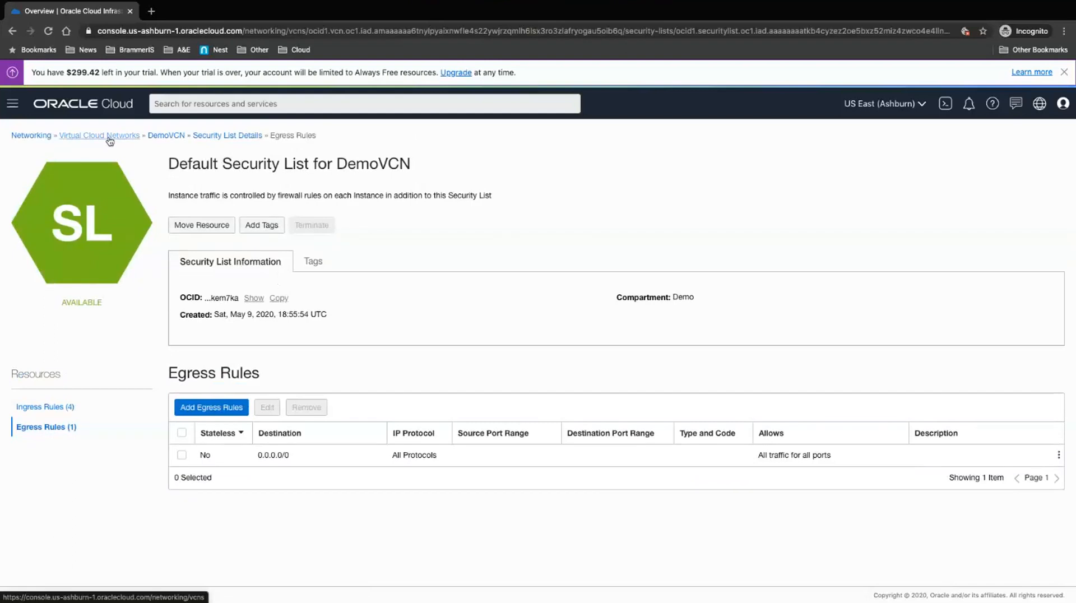
# Step: Go to Compute Instances and copy running Demo2's public IP 150.136.51.144
pyautogui.click(15, 110)
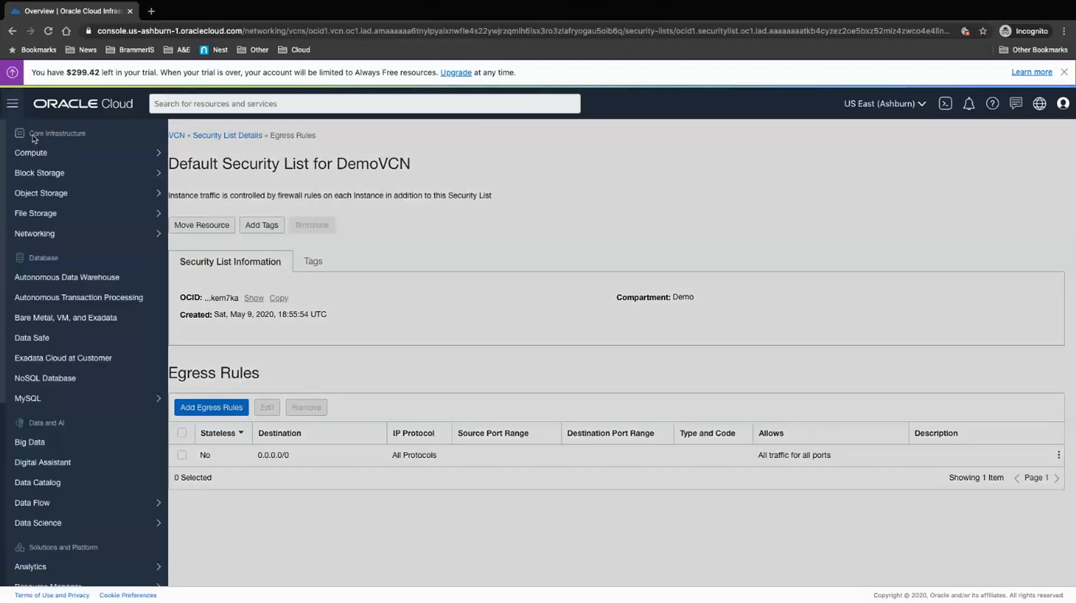
pyautogui.click(141, 151)
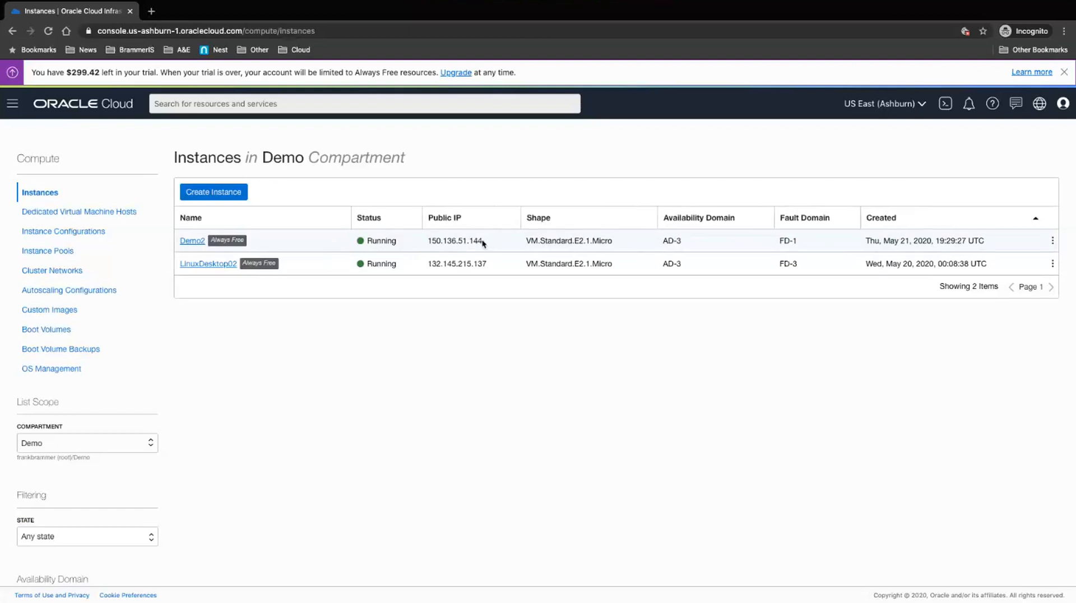
pyautogui.moveTo(483, 242); pyautogui.dragTo(430, 242)
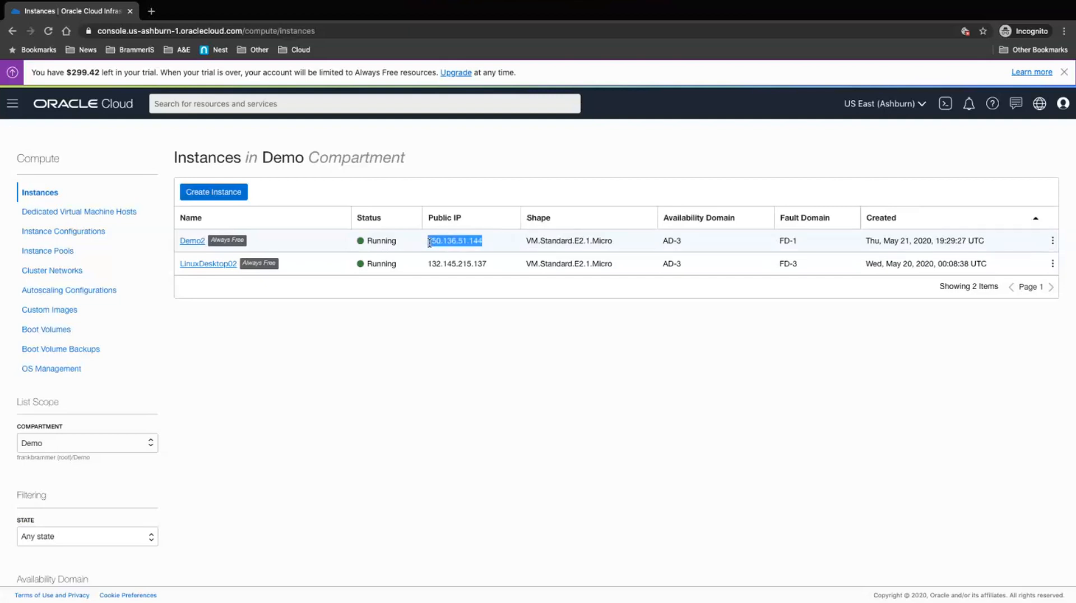
pyautogui.rightClick(460, 241)
pyautogui.click(497, 266)
pyautogui.hotkey('ctrl', 'Right')
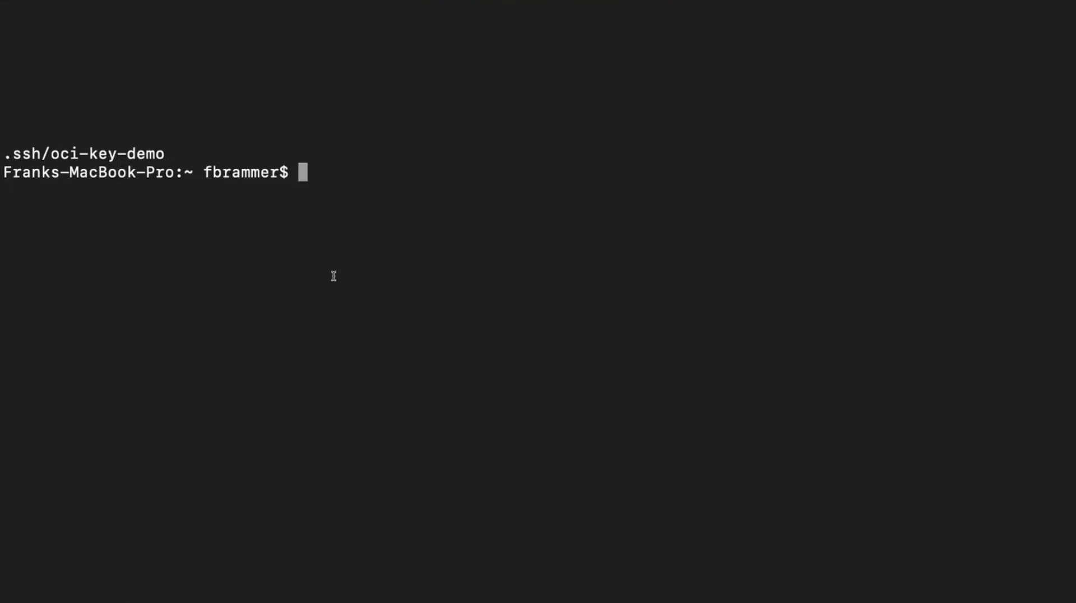
pyautogui.write('shh')
pyautogui.press('BackSpace')
pyautogui.press('BackSpace')
pyautogui.write('sh -i ..')
pyautogui.press('BackSpace')
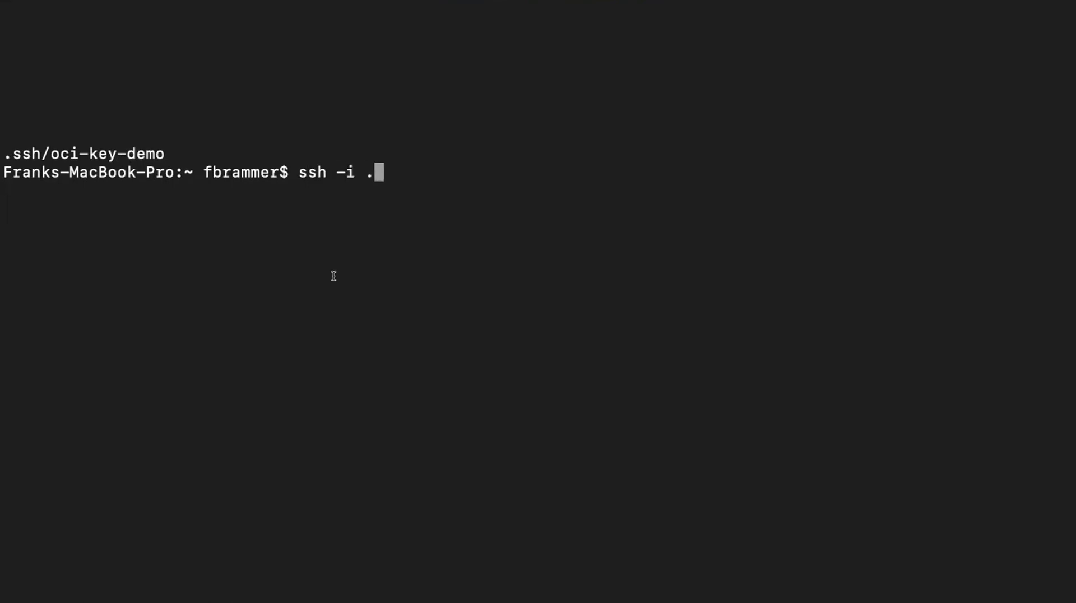
pyautogui.write('ssh/oci')
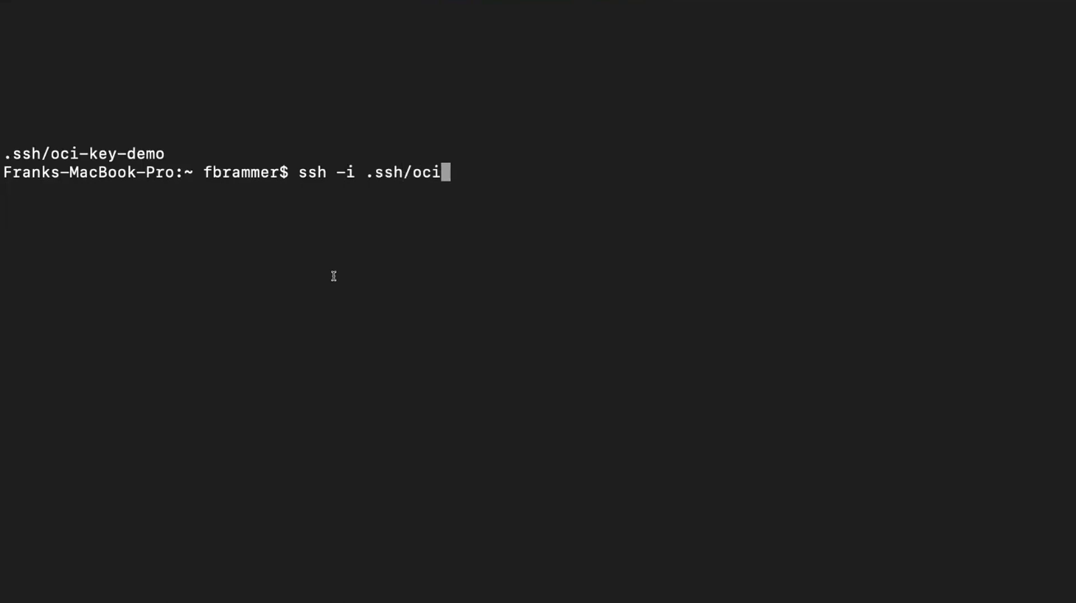
pyautogui.write('-key-dem')
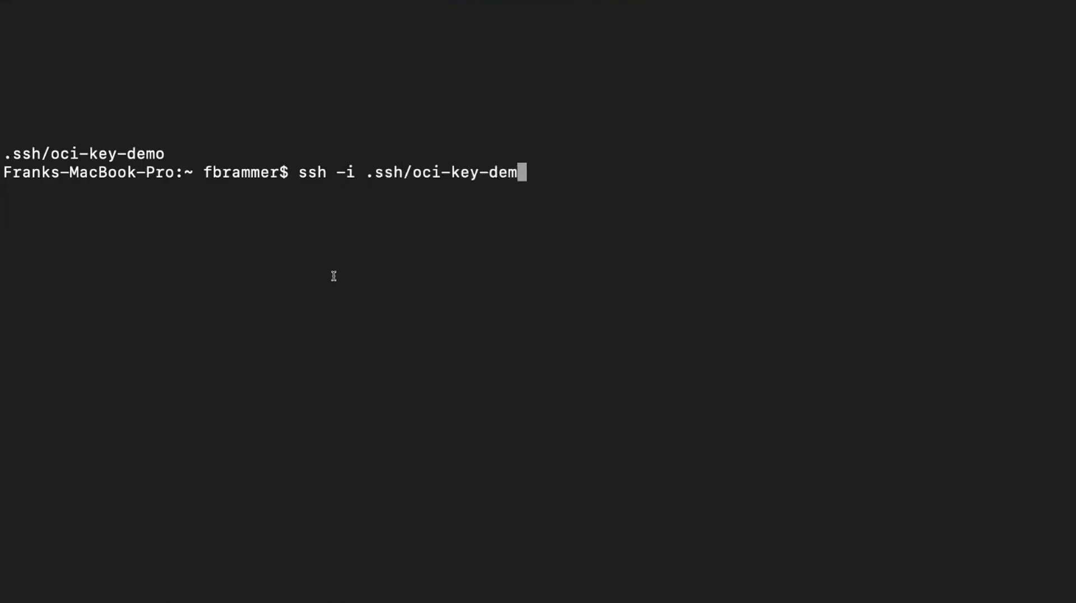
pyautogui.write('o opc')
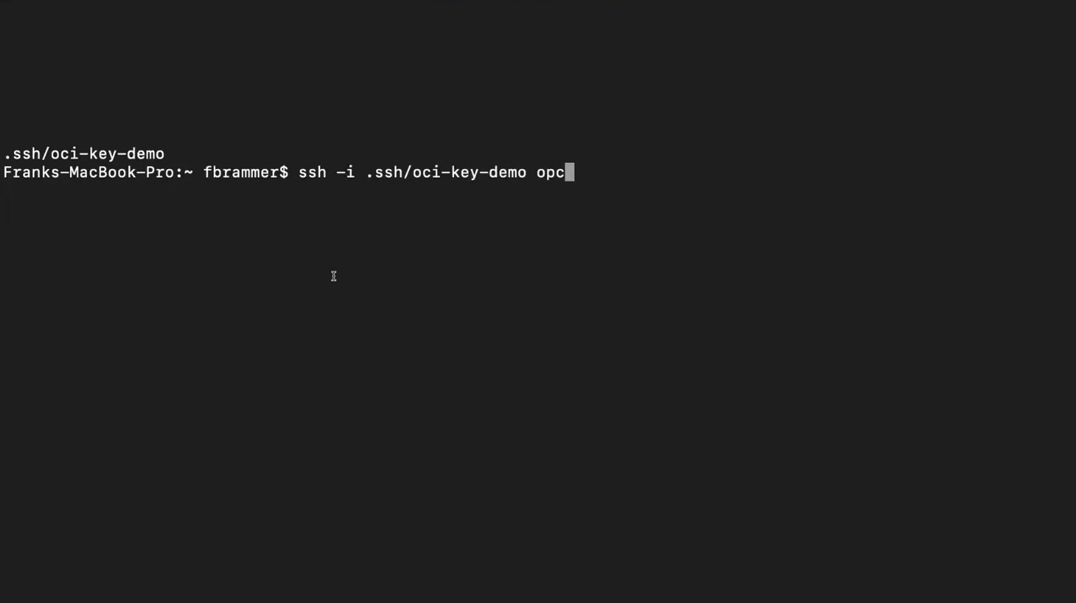
pyautogui.write('@')
pyautogui.press('super+v')
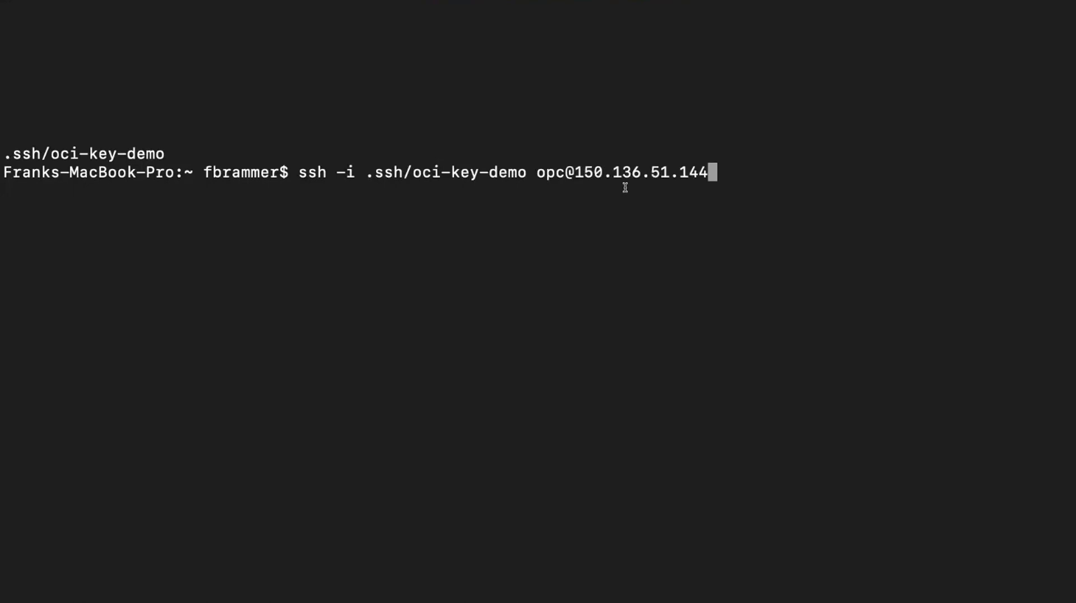
pyautogui.press('Return')
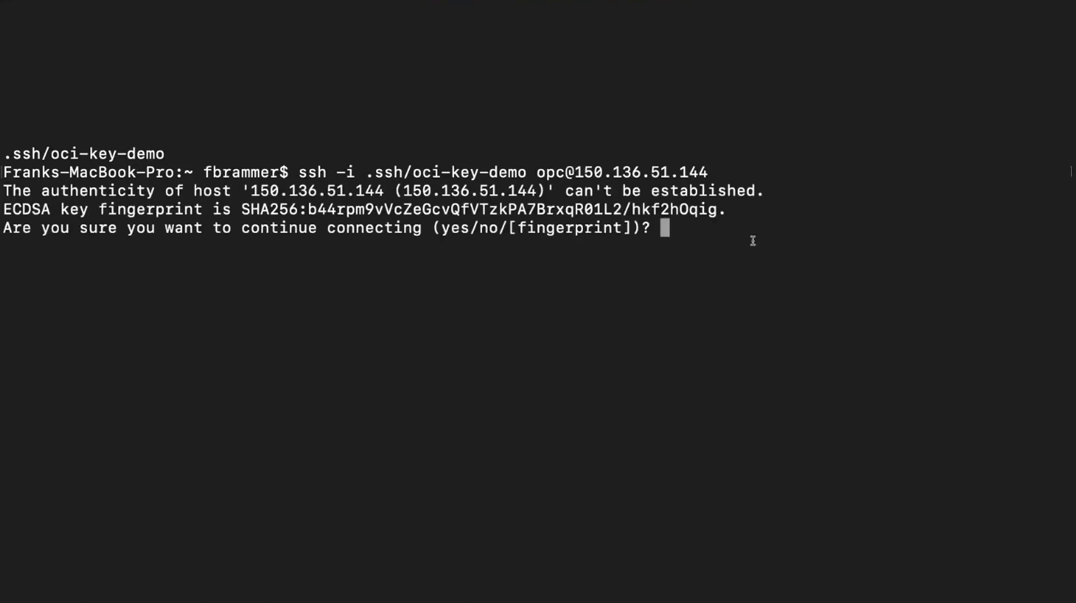
# Step: Accept the new host key with 'yes' and list the remote home directory
pyautogui.write('yes')
pyautogui.press('Return')
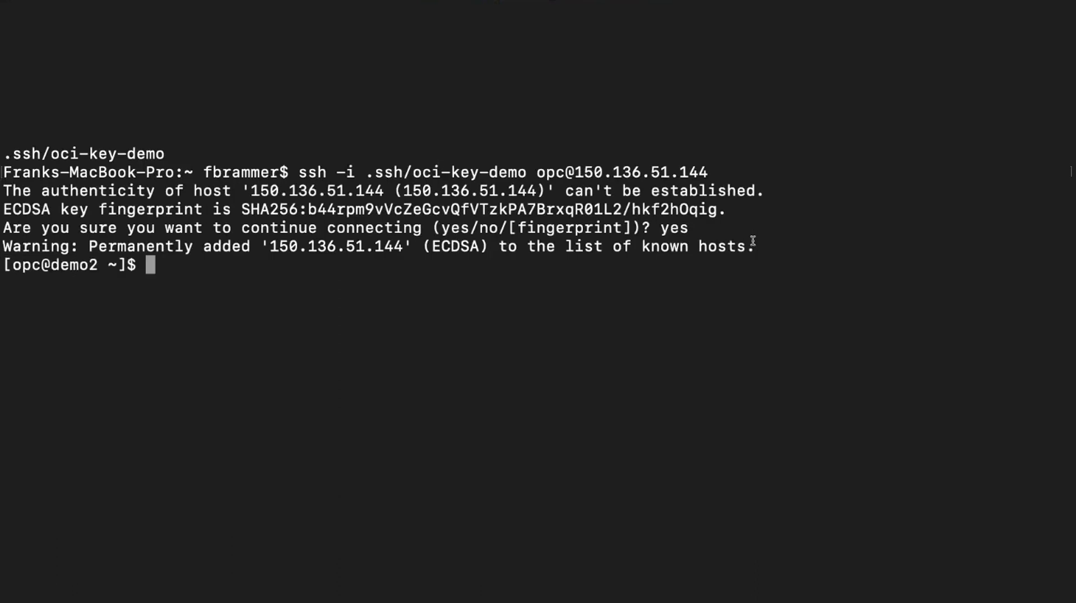
pyautogui.write('ls')
pyautogui.press('Return')
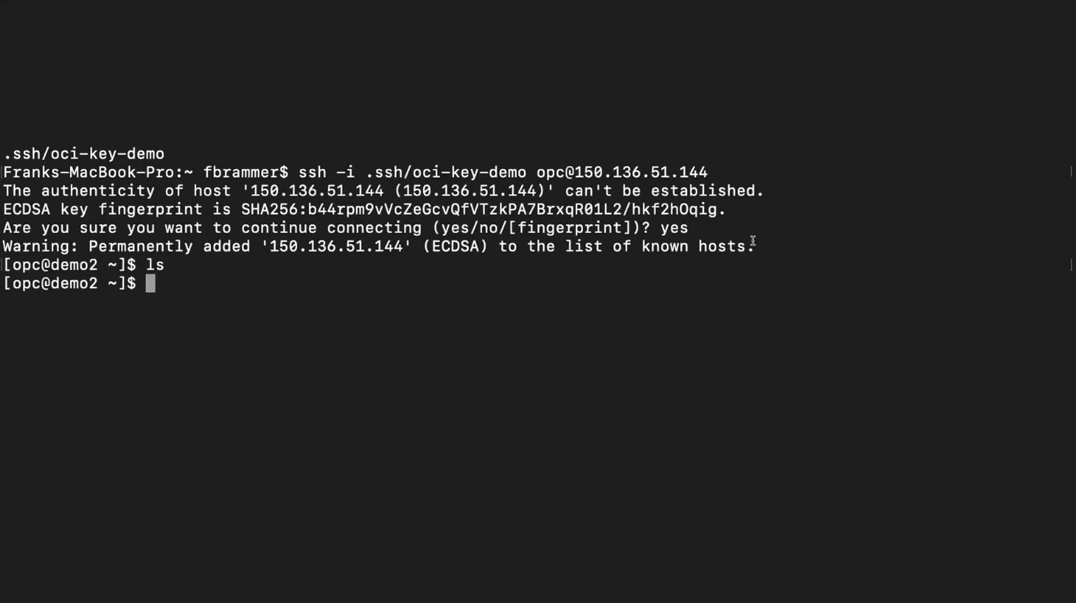
# Step: Check Demo2's running processes with top, then its disk usage with df
pyautogui.write('ls')
pyautogui.press('BackSpace')
pyautogui.press('BackSpace')
pyautogui.write('top')
pyautogui.press('Return')
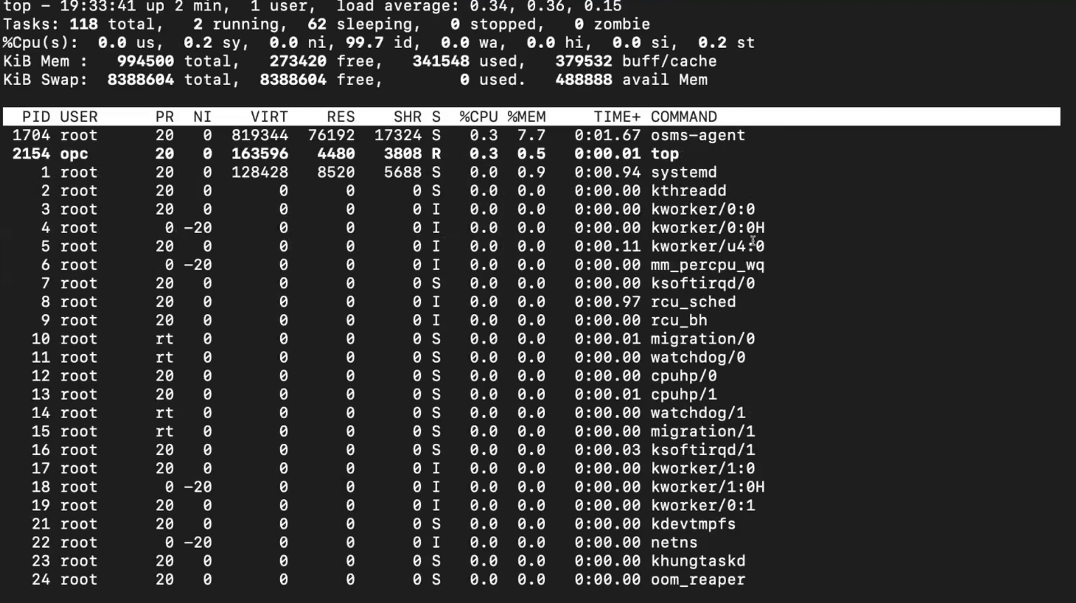
pyautogui.write('qexit')
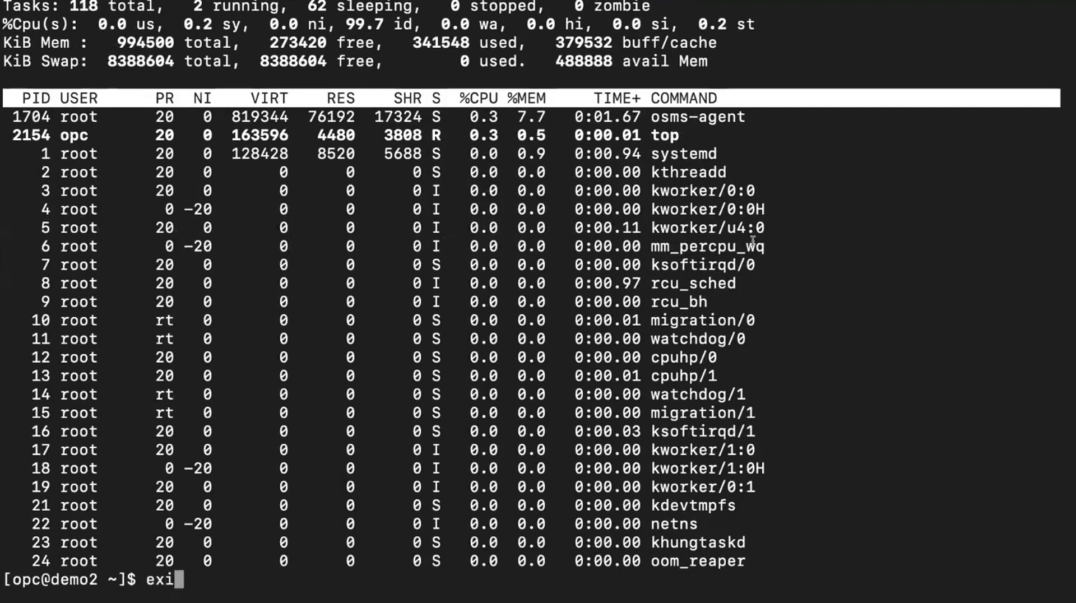
pyautogui.press('BackSpace')
pyautogui.press('BackSpace')
pyautogui.press('BackSpace')
pyautogui.press('BackSpace')
pyautogui.write('df')
pyautogui.press('Return')
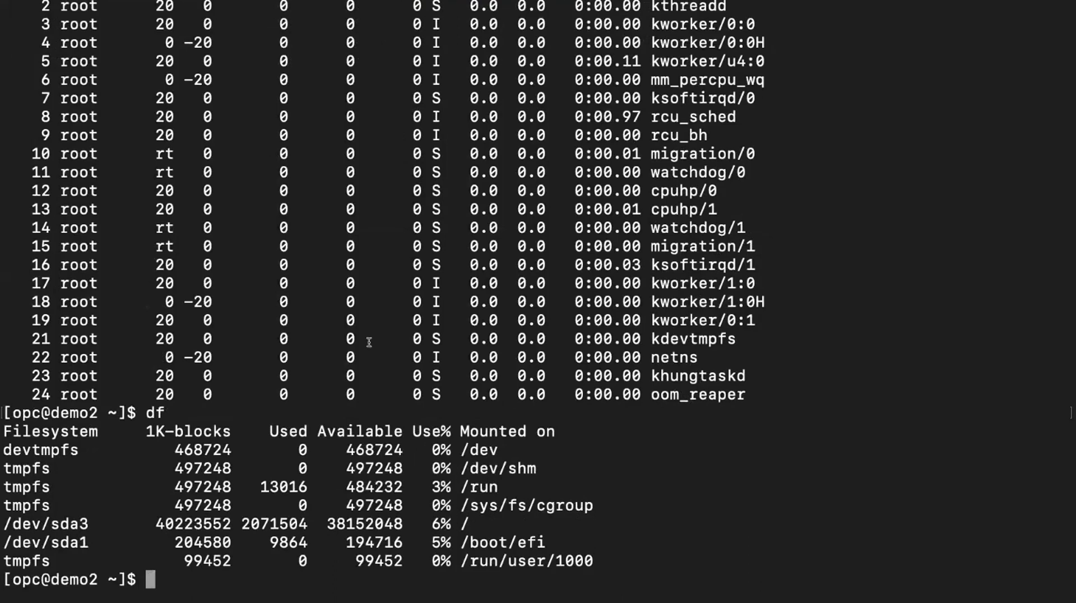
# Step: Log out of Demo2 and return to the Compute Instances page in the browser
pyautogui.write('exit')
pyautogui.press('Return')
pyautogui.hotkey('ctrl', 'Left')
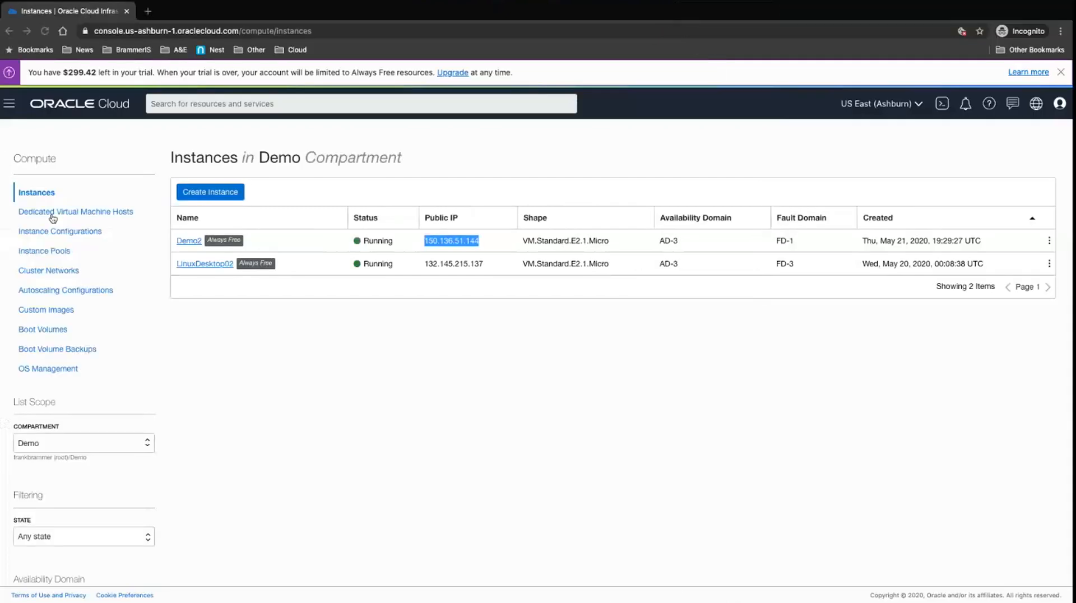
# Step: Go to Block Storage > Block Volumes from the main navigation menu
pyautogui.click(12, 107)
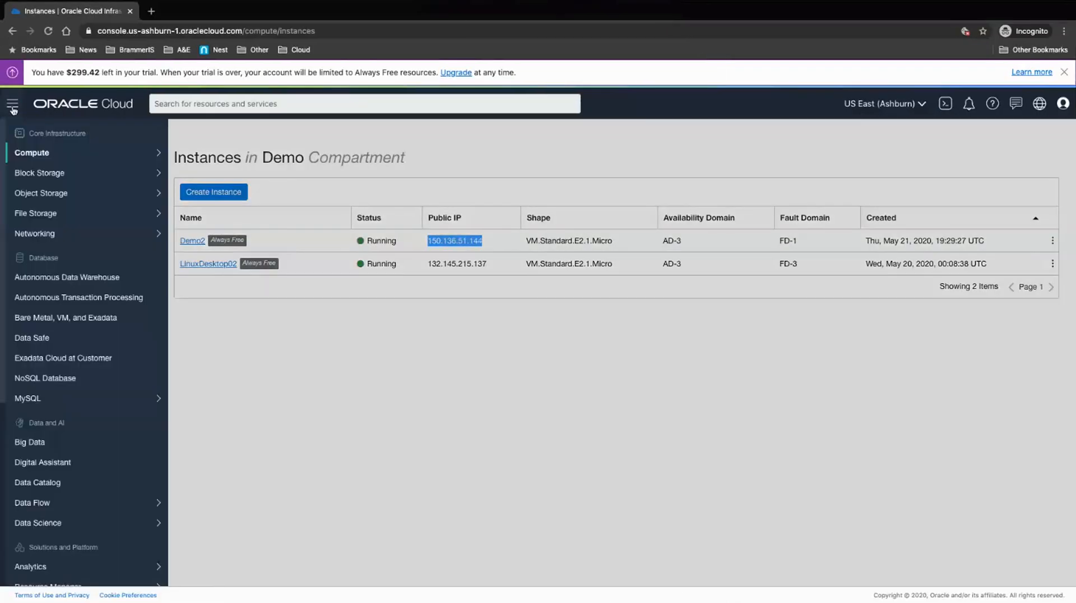
pyautogui.moveTo(140, 173)
pyautogui.click(192, 175)
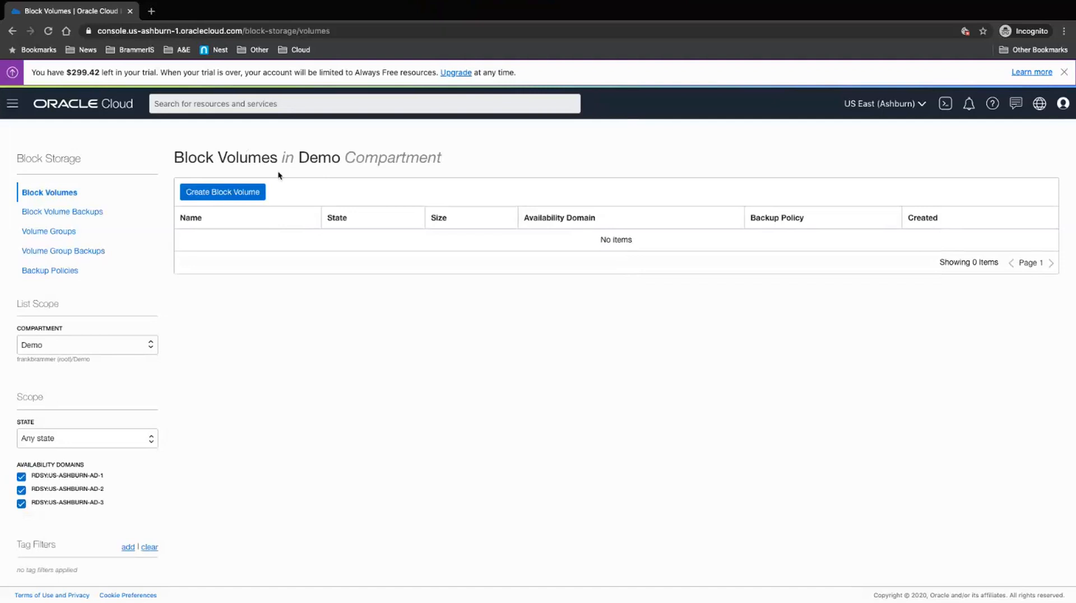
# Step: Start a new block volume and name it Demo2BV
pyautogui.click(227, 195)
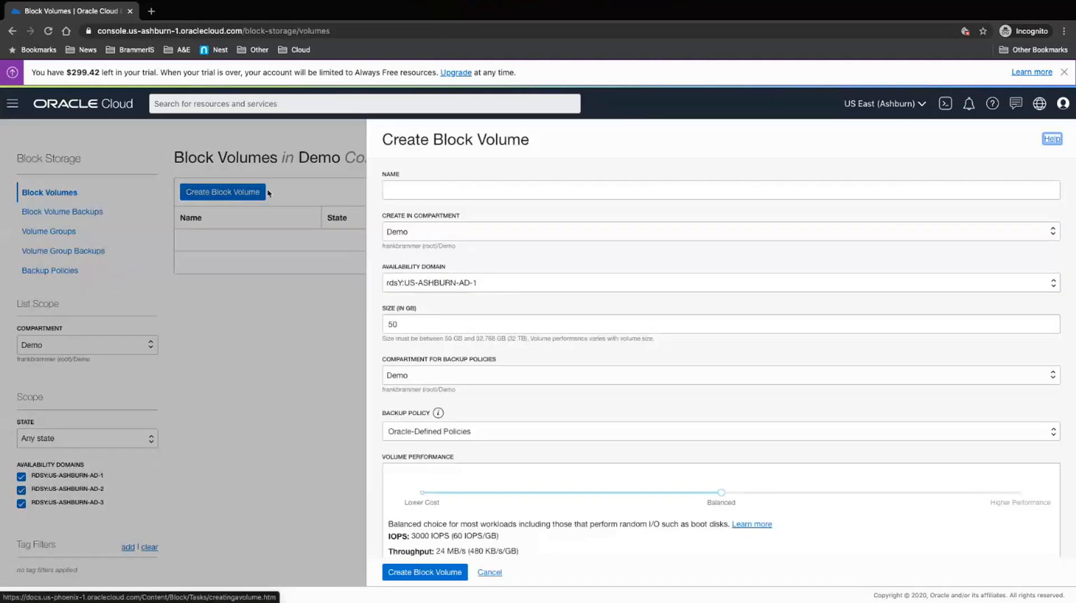
pyautogui.click(409, 189)
pyautogui.write('Dem')
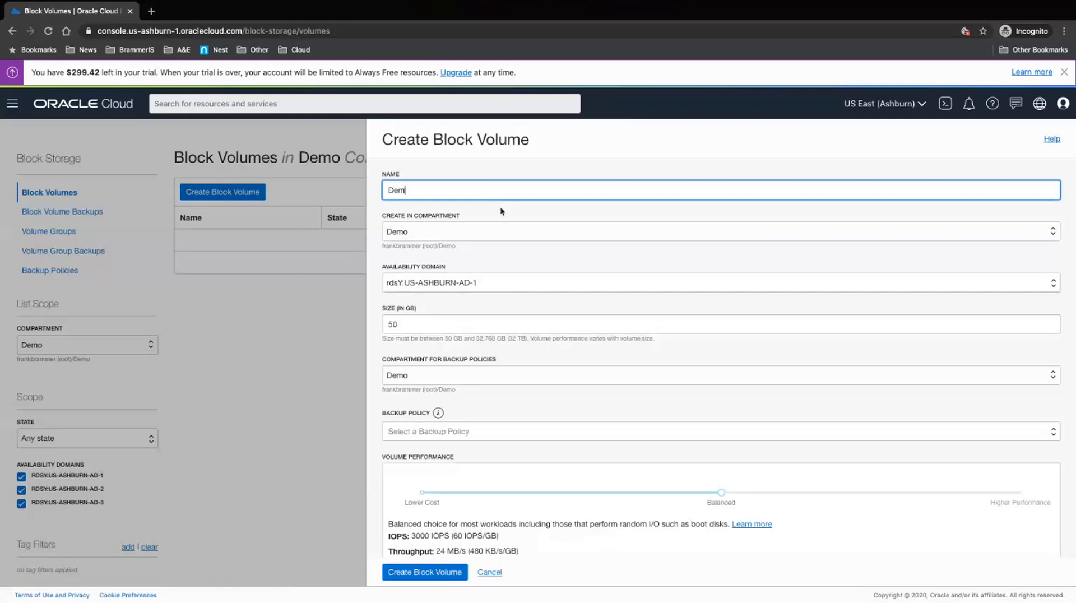
pyautogui.write('o2-bv')
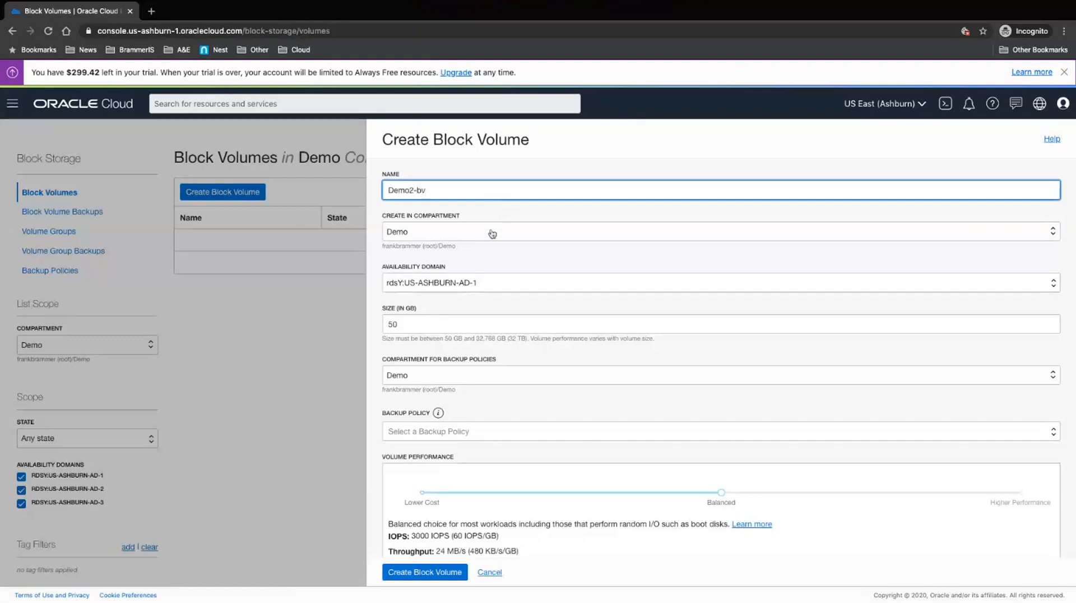
pyautogui.press('BackSpace')
pyautogui.press('BackSpace')
pyautogui.write('BV')
# Step: Set availability domain US-ASHBURN-AD-3 and Demo as the backup-policy compartment
pyautogui.click(483, 286)
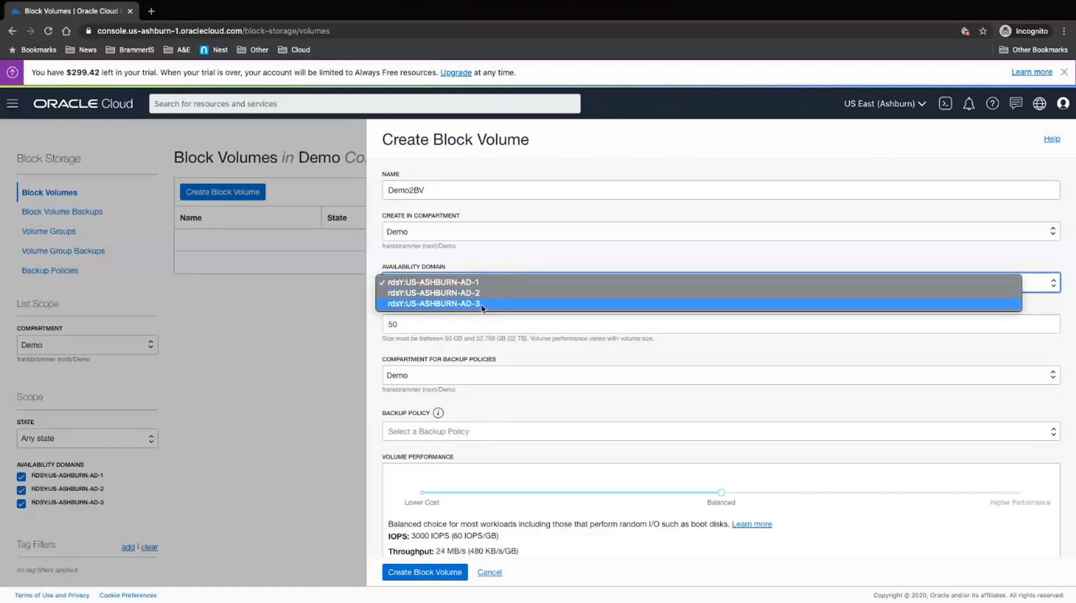
pyautogui.click(482, 303)
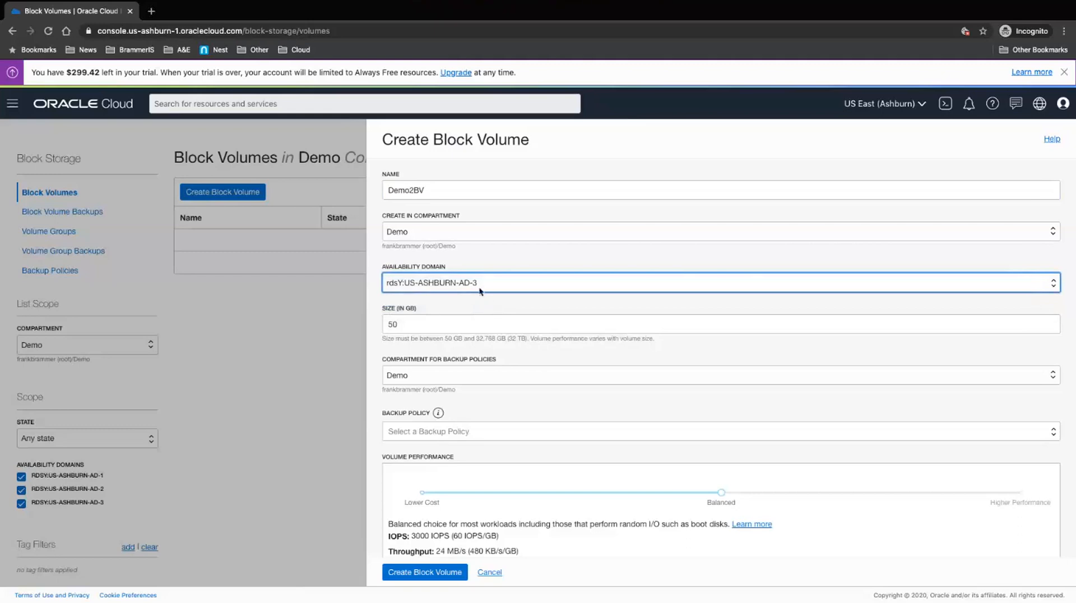
pyautogui.click(420, 328)
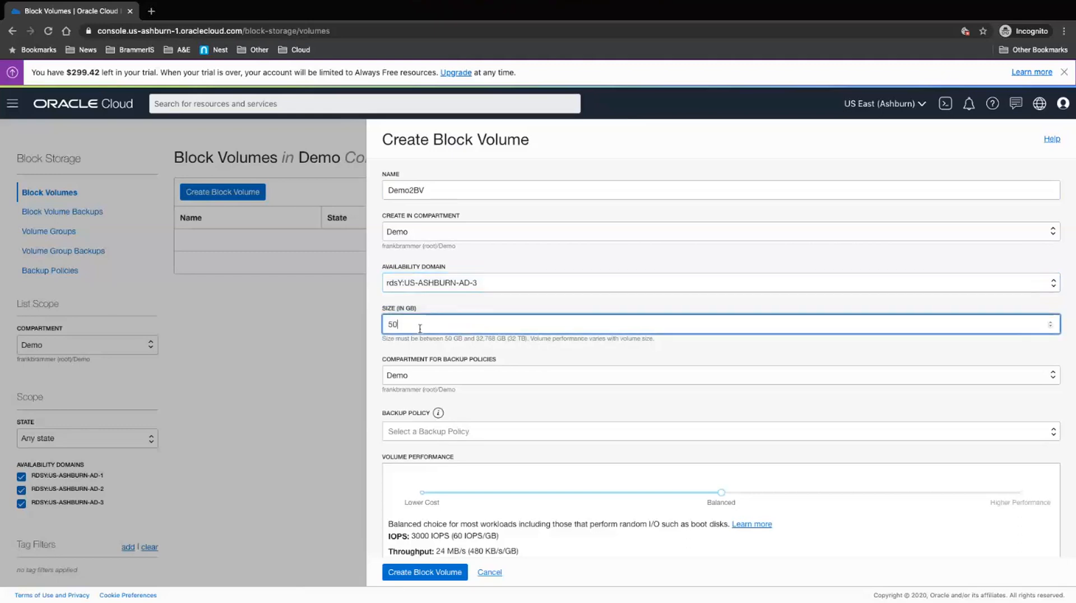
pyautogui.click(417, 377)
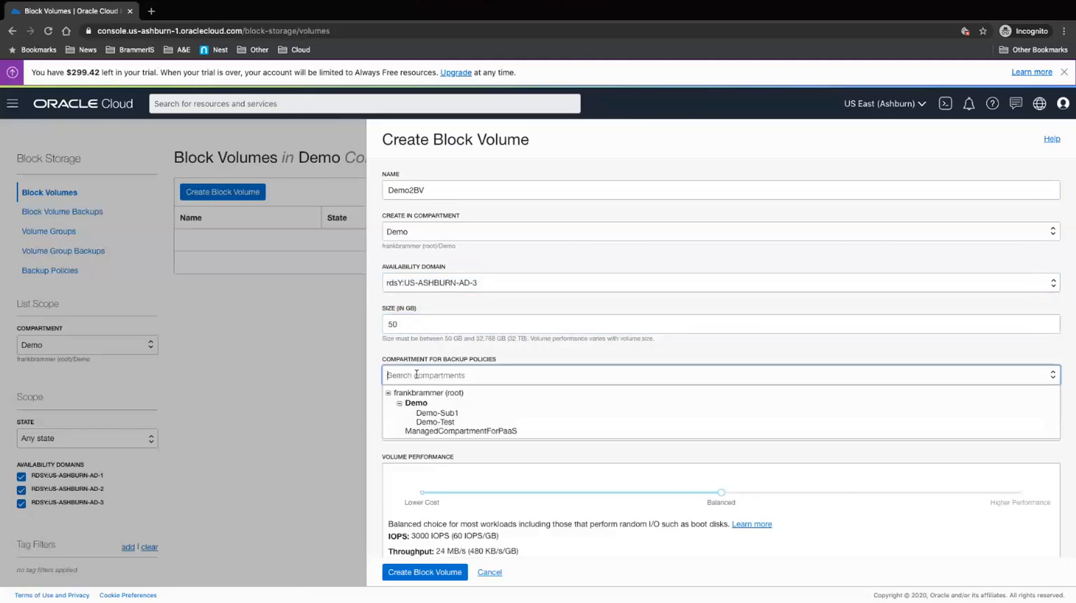
pyautogui.click(429, 407)
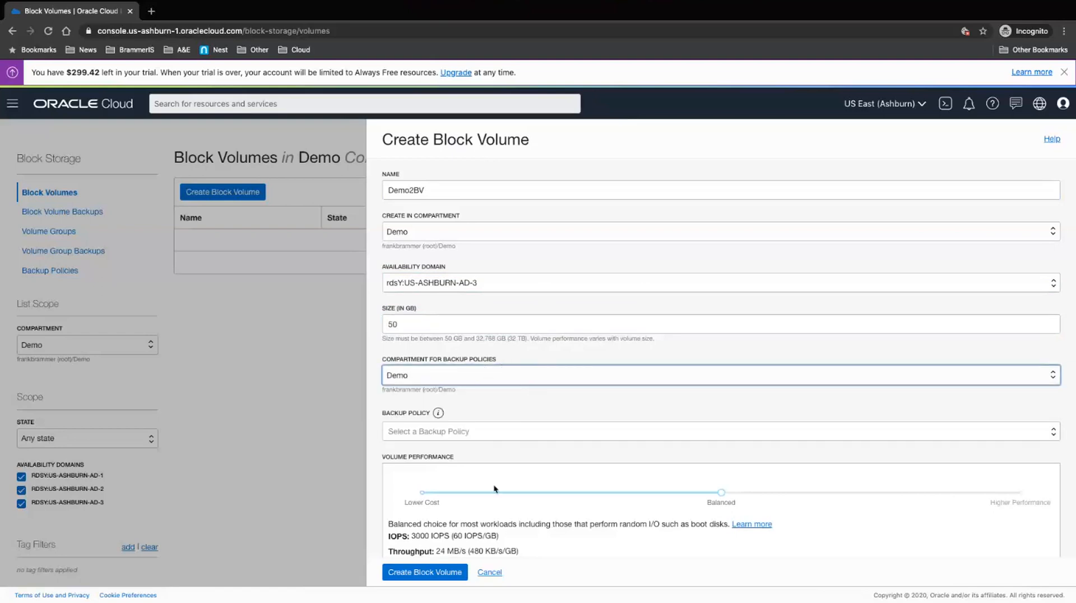
pyautogui.scroll(-3, 713, 435)
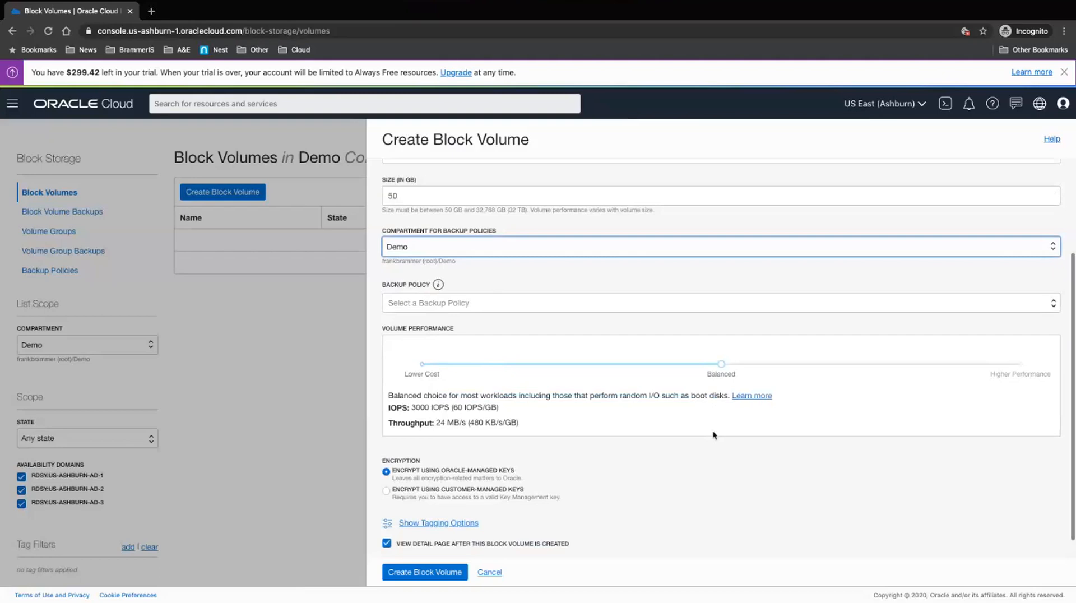
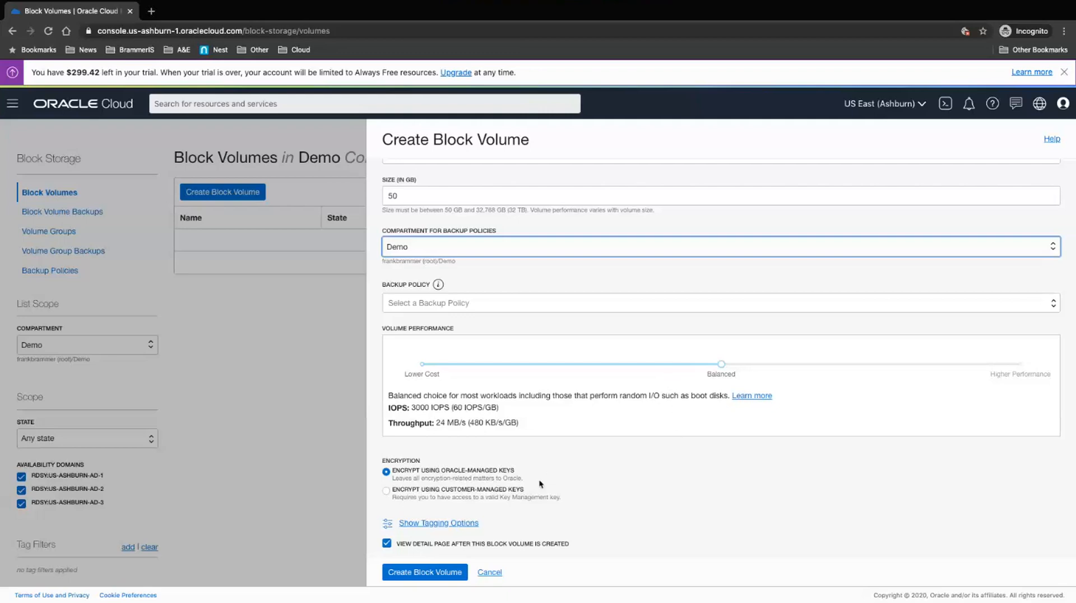
# Step: Create the 50 GB Demo2BV block volume and open its details page
pyautogui.click(438, 574)
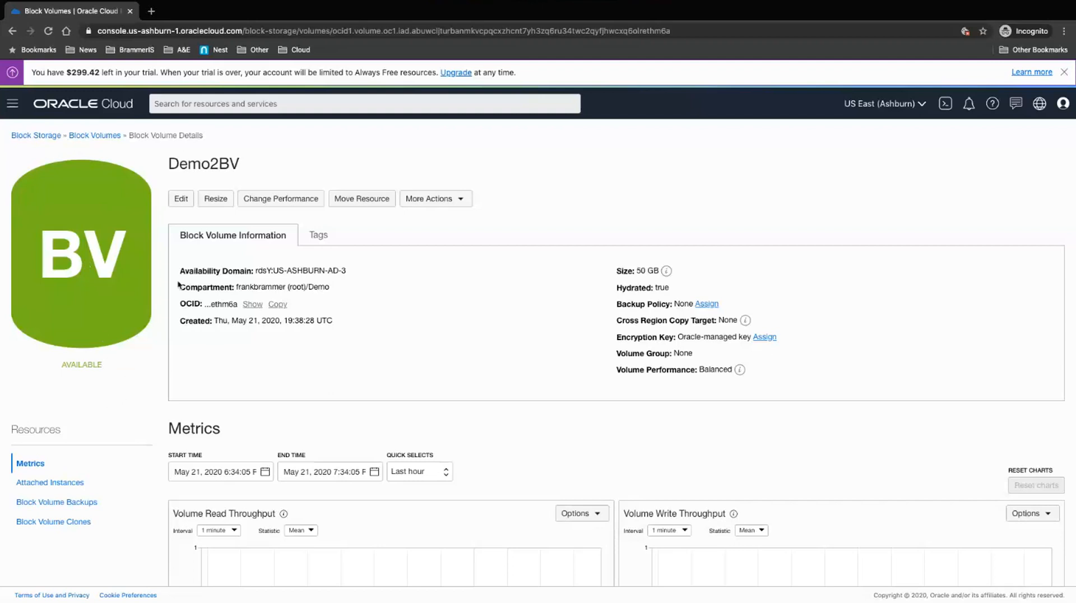
# Step: Open the Demo2 instance from Compute > Instances and show its Attached Block Volumes list
pyautogui.click(8, 105)
pyautogui.click(197, 157)
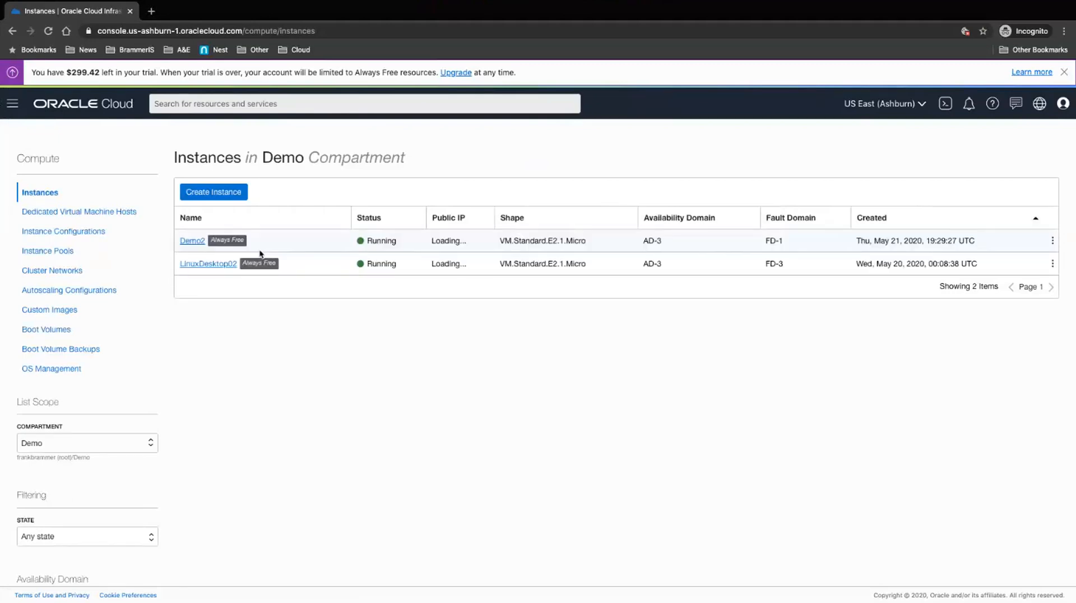
pyautogui.click(193, 246)
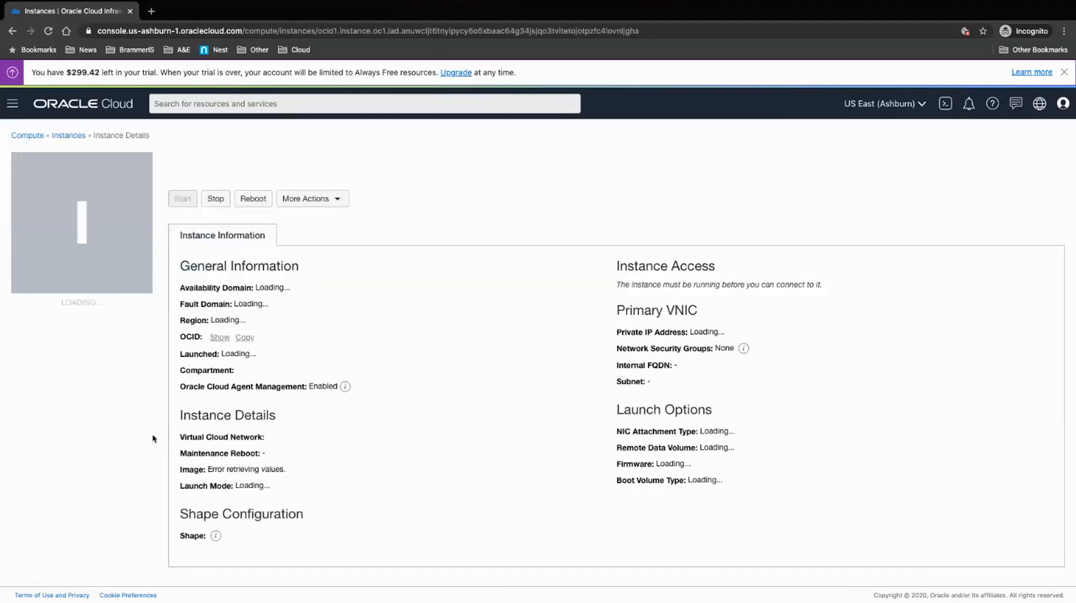
pyautogui.scroll(-2, 153, 439)
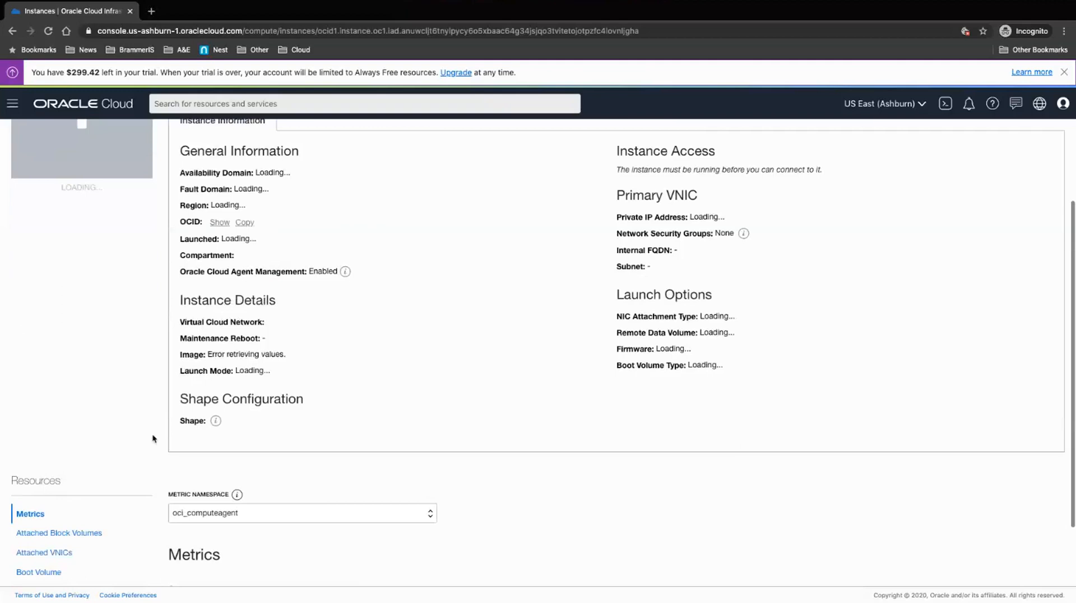
pyautogui.scroll(-1, 151, 443)
pyautogui.scroll(-1, 149, 447)
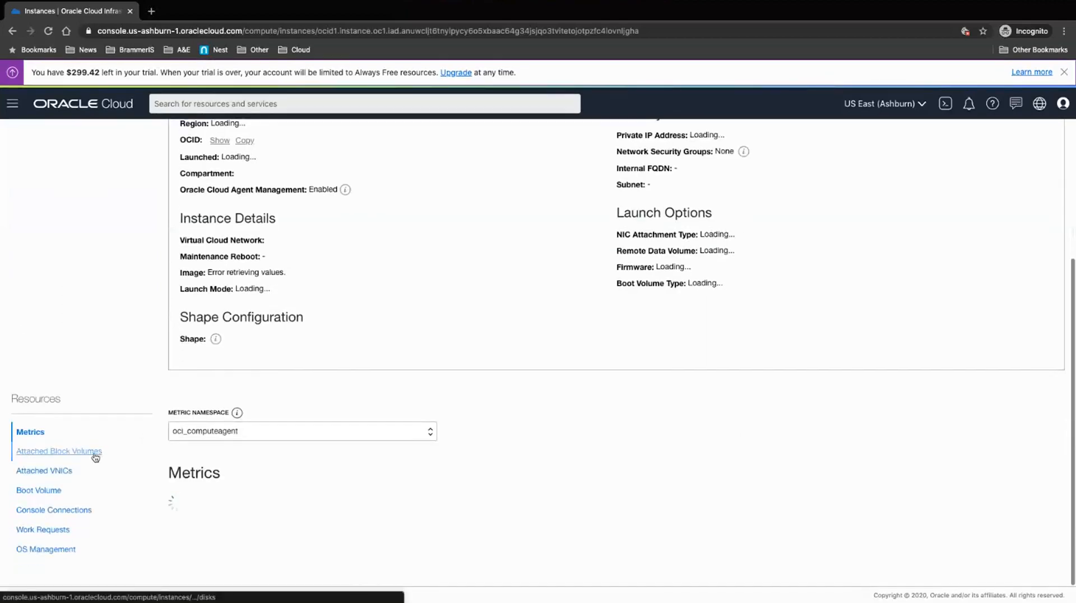
pyautogui.click(95, 455)
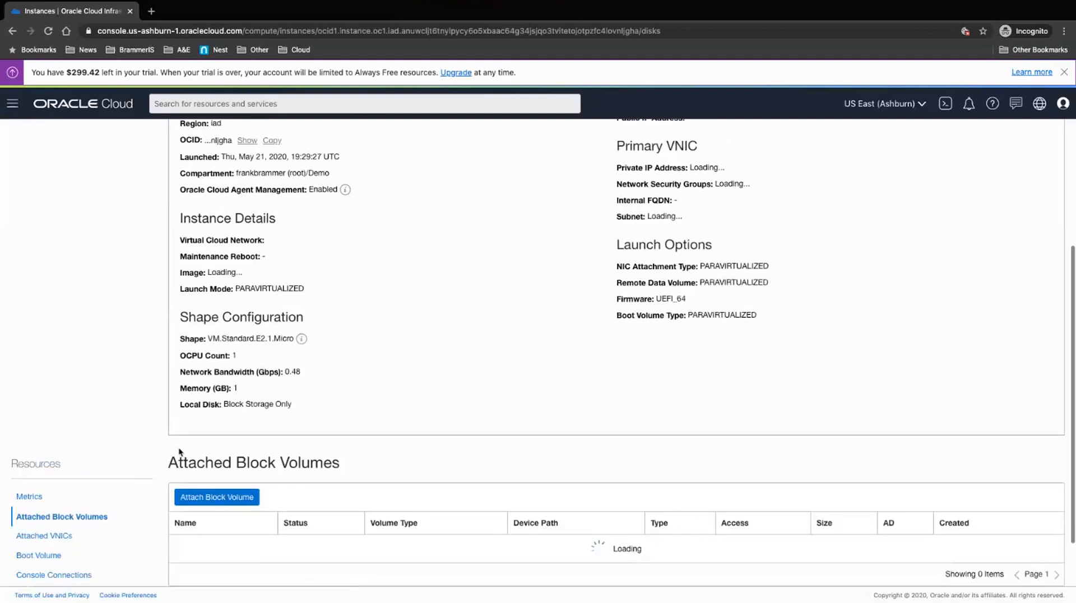
# Step: Open the Attach Block Volume form for the Demo2 instance
pyautogui.click(218, 498)
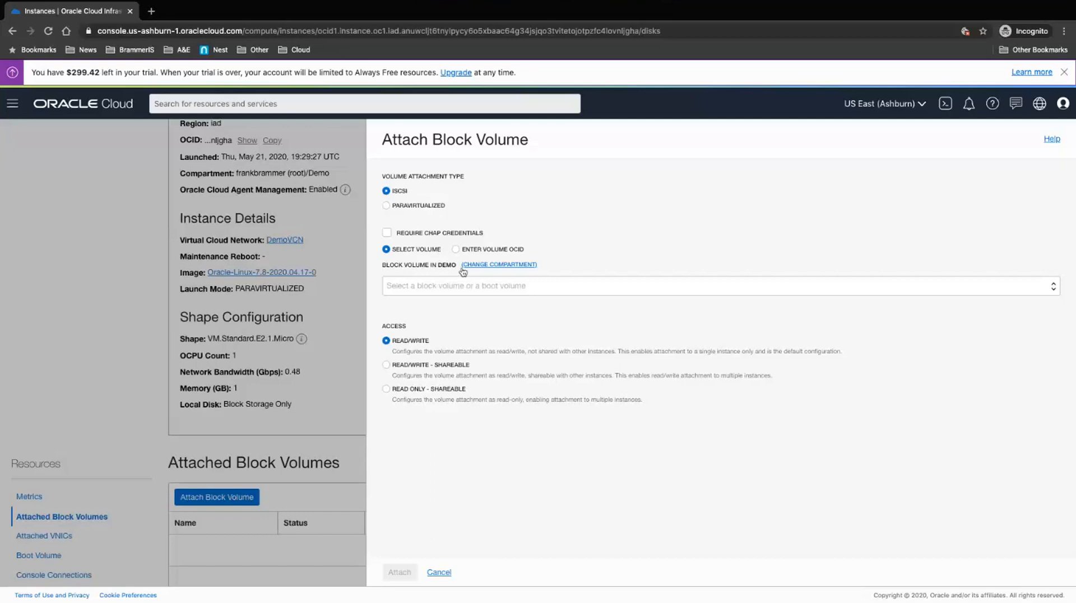
# Step: Attach Demo2BV to Demo2 at /dev/oracleoci/oraclevdb, then dismiss the attachment notice
pyautogui.click(474, 287)
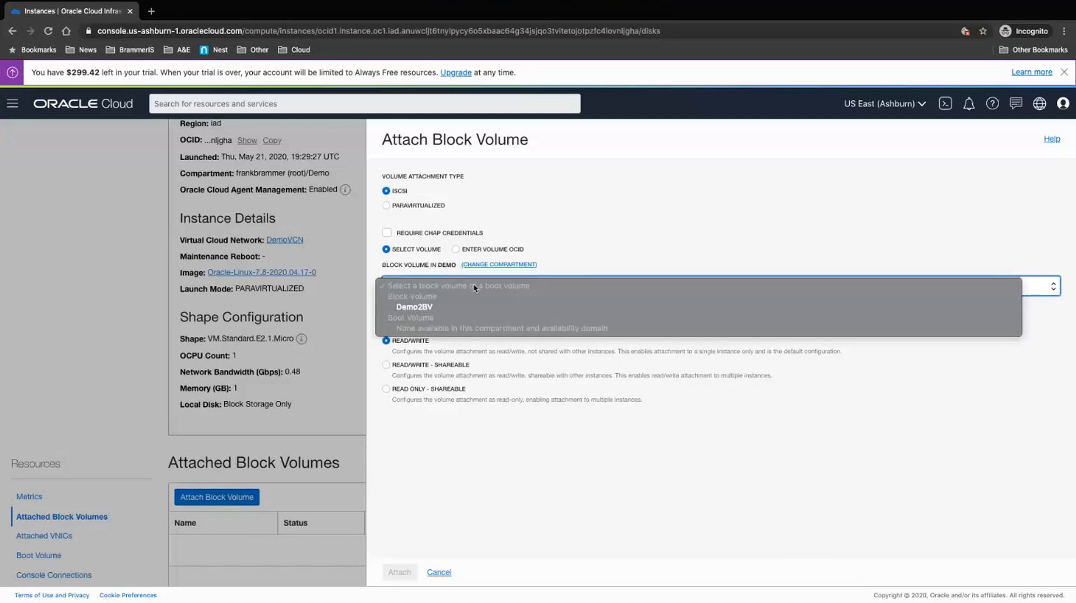
pyautogui.click(441, 308)
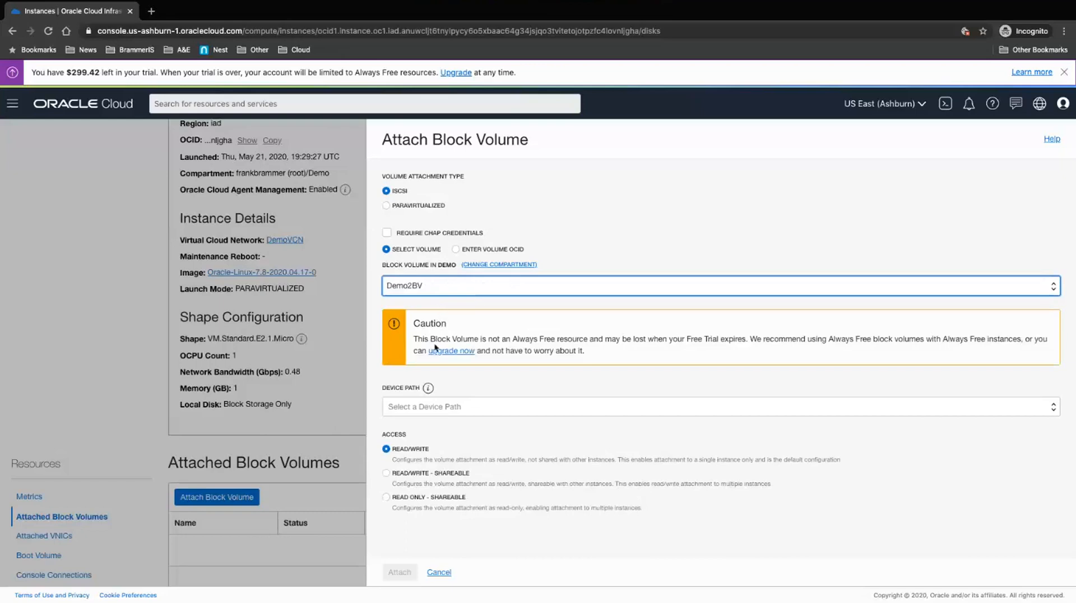
pyautogui.click(498, 408)
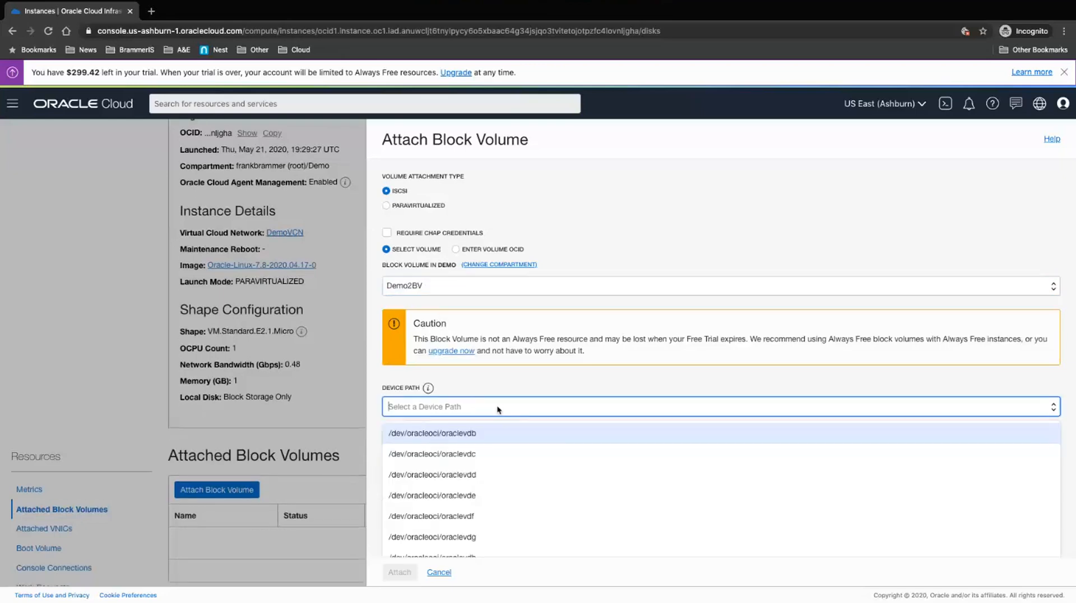
pyautogui.click(480, 440)
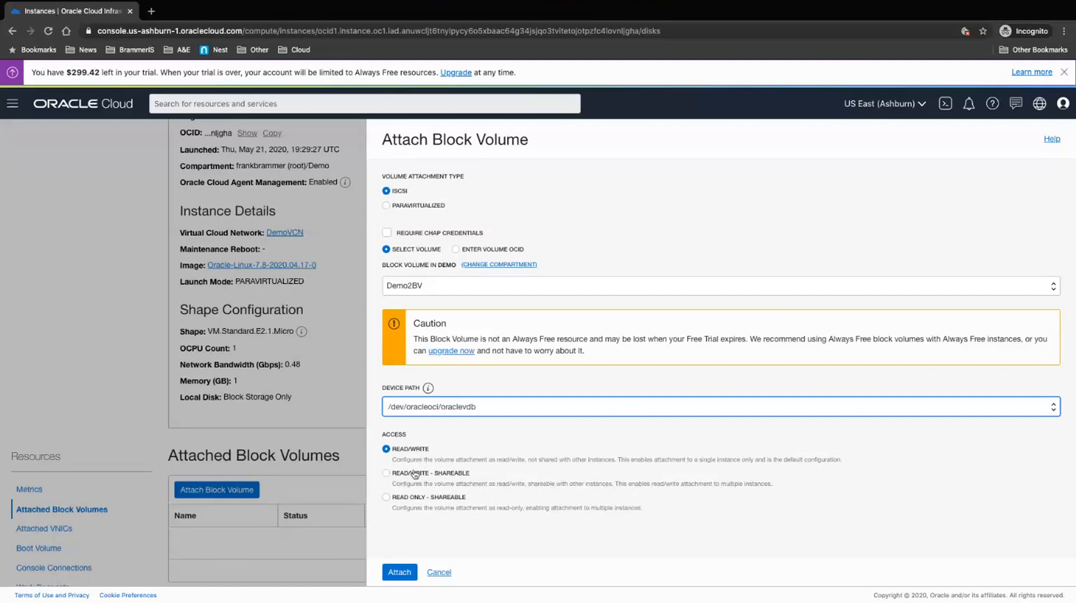
pyautogui.click(401, 574)
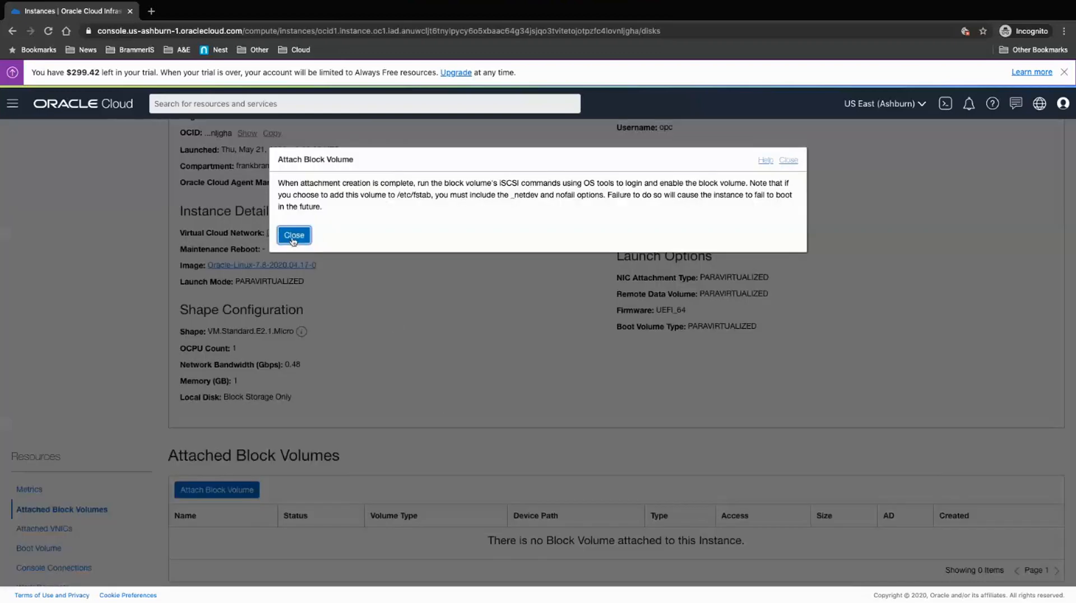
pyautogui.click(293, 236)
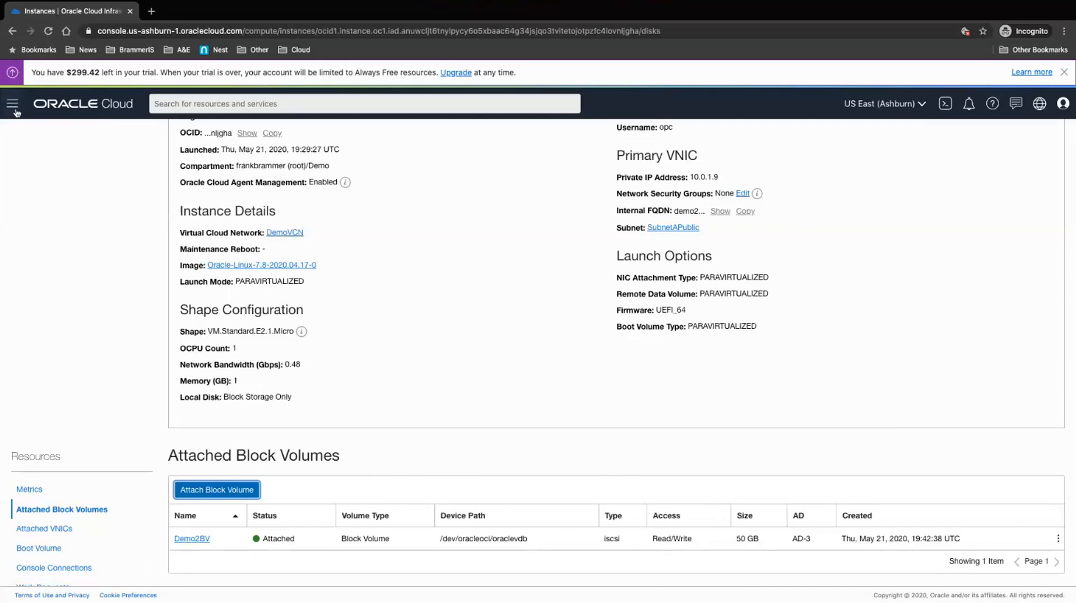
# Step: Go to Object Storage > Object Storage to view the Demo compartment's empty Buckets list
pyautogui.click(13, 105)
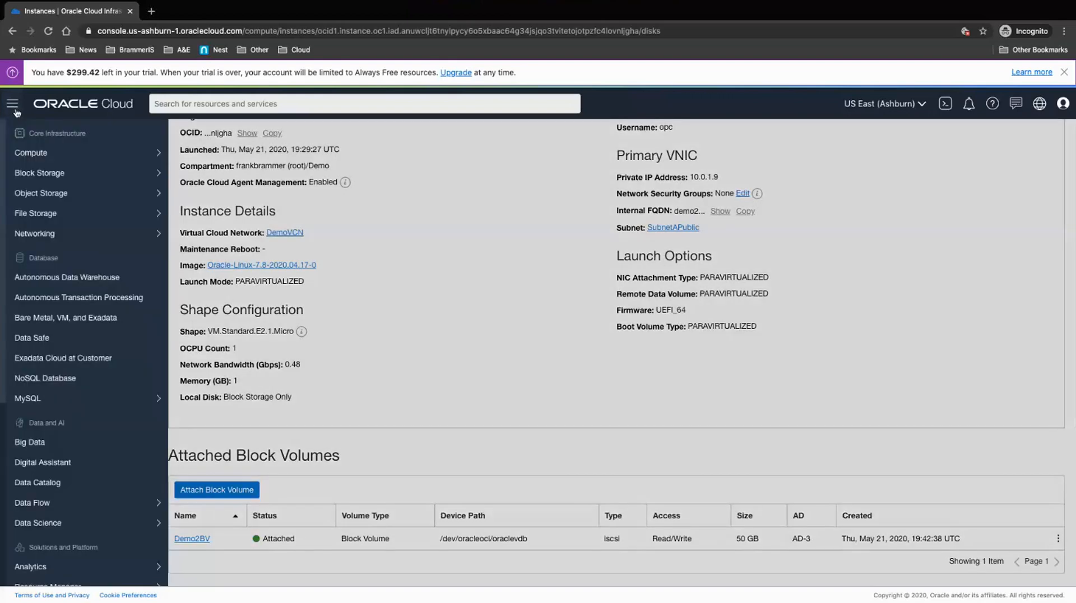
pyautogui.moveTo(79, 193)
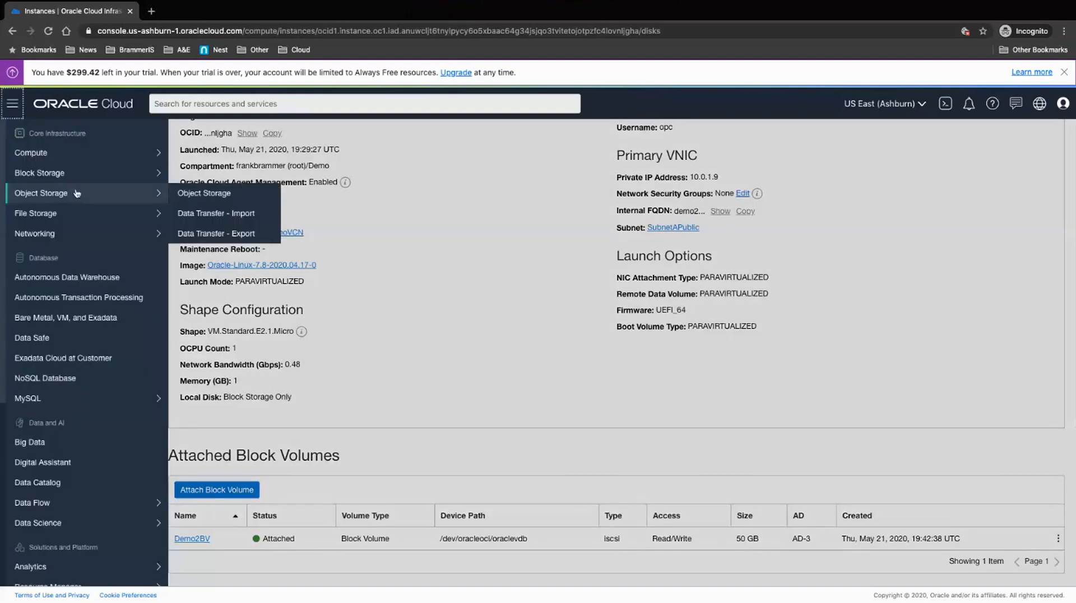
pyautogui.click(191, 195)
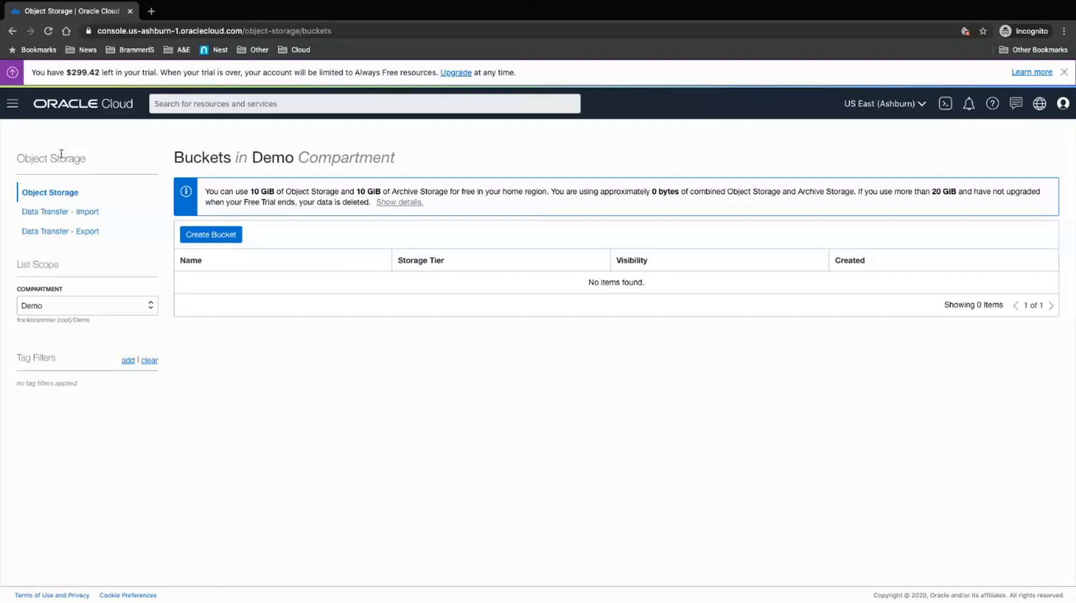
# Step: Go to File Storage > File Systems for the Demo compartment
pyautogui.click(13, 106)
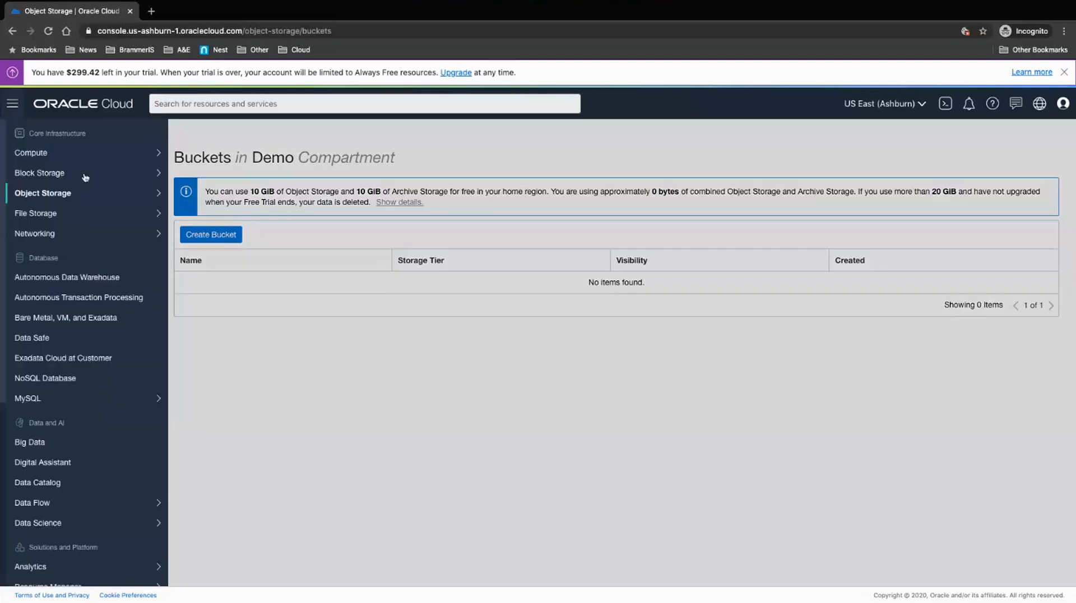
pyautogui.moveTo(70, 214)
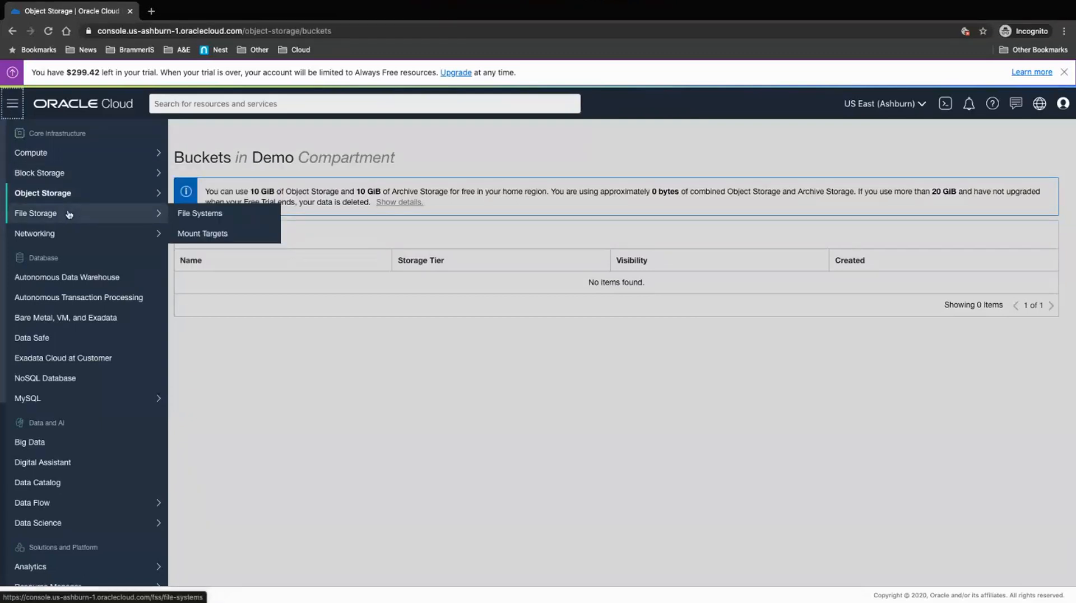
pyautogui.click(194, 218)
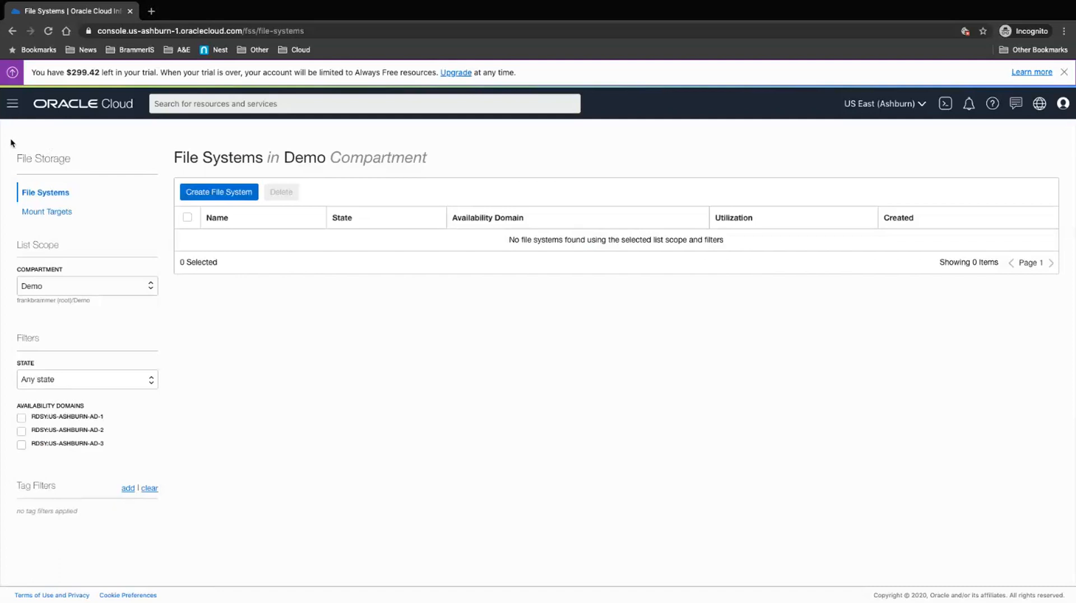
# Step: Go to Database > Autonomous Transaction Processing from the navigation menu
pyautogui.click(13, 104)
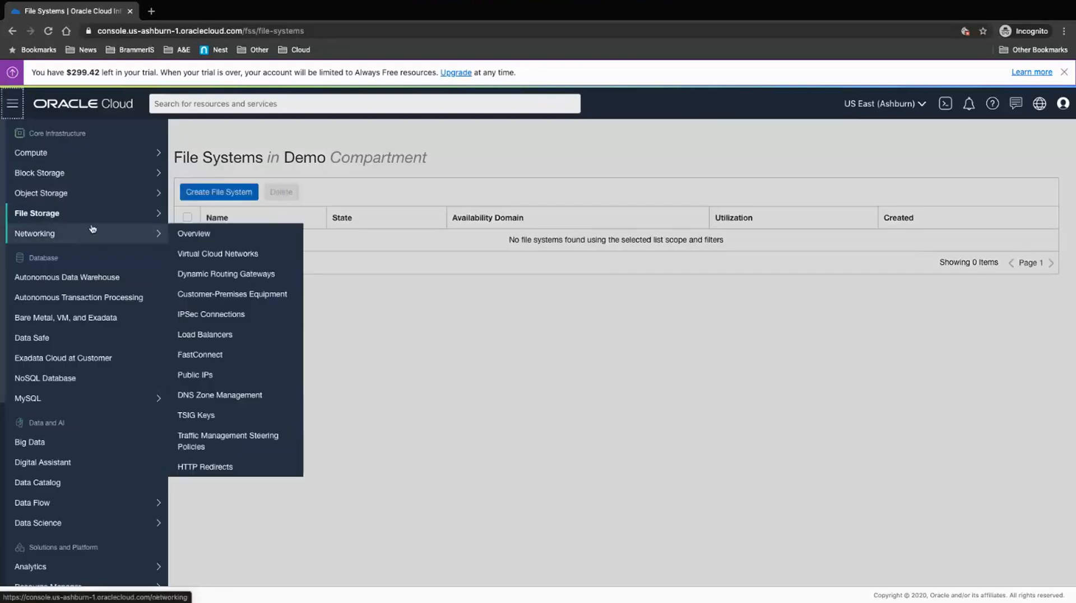
pyautogui.moveTo(89, 233)
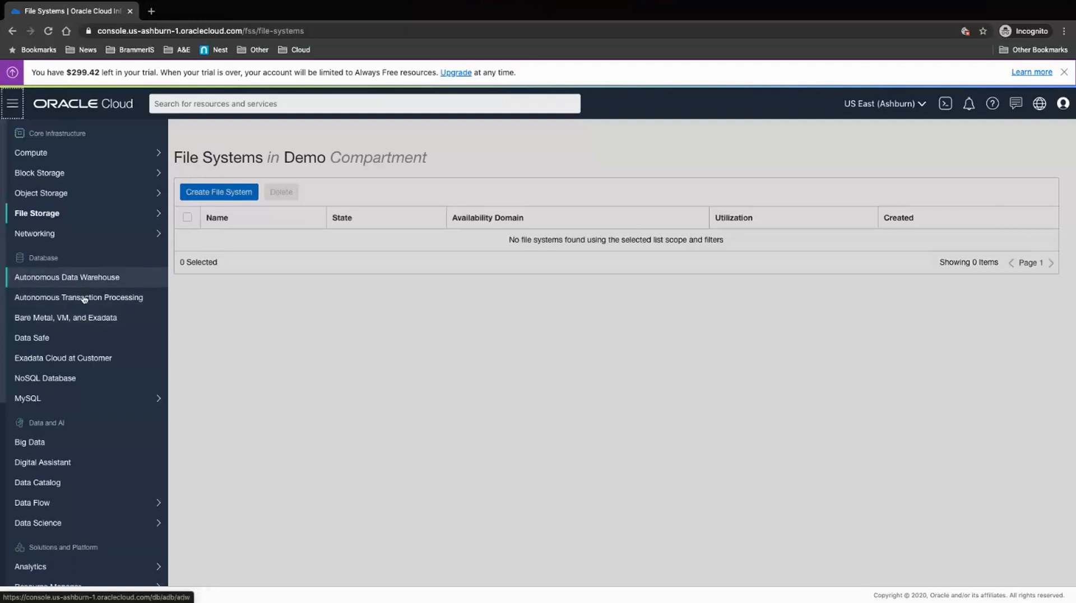
pyautogui.click(87, 298)
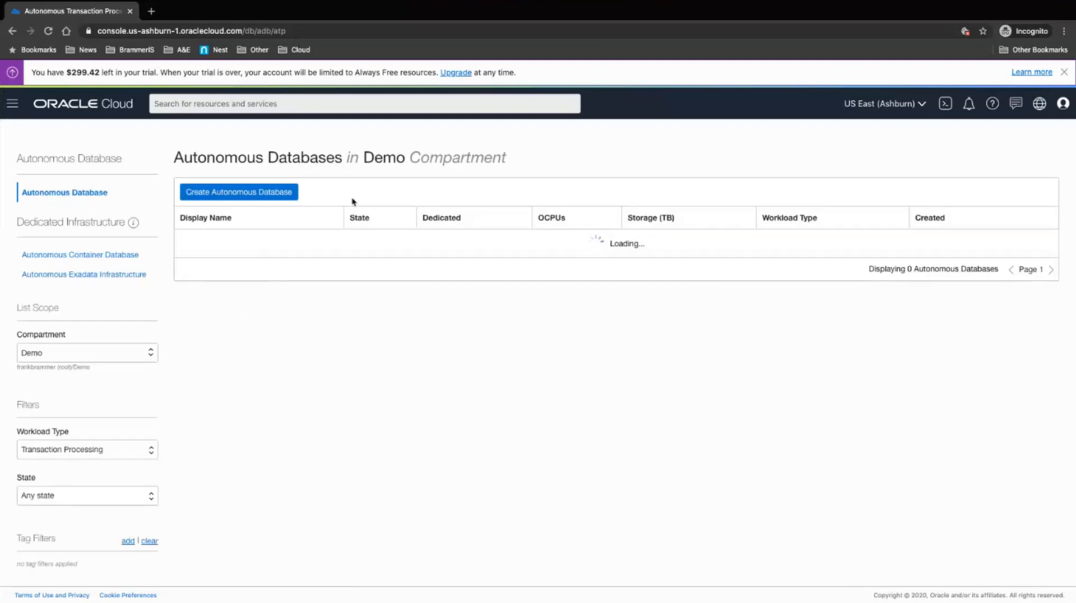
# Step: Start a new autonomous database with display name DBdemo
pyautogui.click(248, 194)
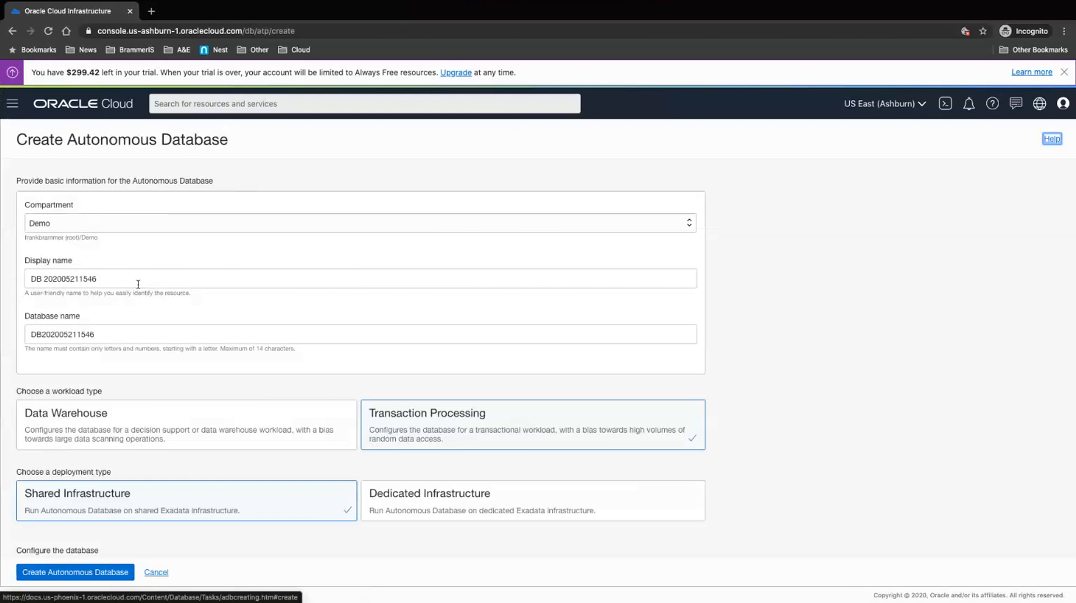
pyautogui.doubleClick(106, 281)
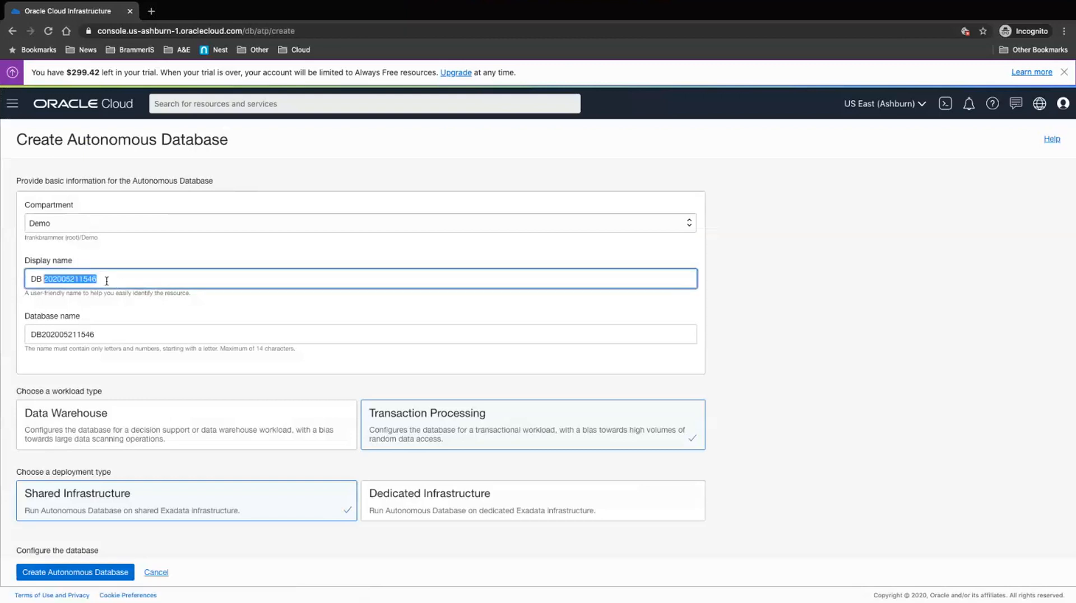
pyautogui.press('BackSpace')
pyautogui.press('BackSpace')
pyautogui.press('BackSpace')
pyautogui.write('o')
pyautogui.press('BackSpace')
pyautogui.write('Bdemo')
# Step: Set the database name to demo2 and keep the Transaction Processing workload type
pyautogui.doubleClick(101, 336)
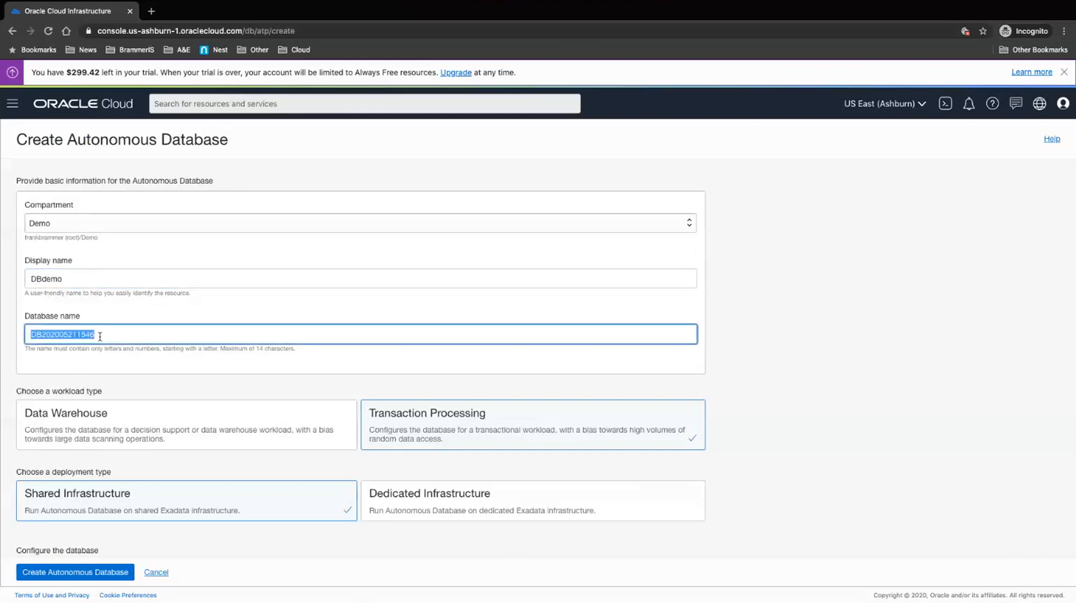
pyautogui.write('demo2')
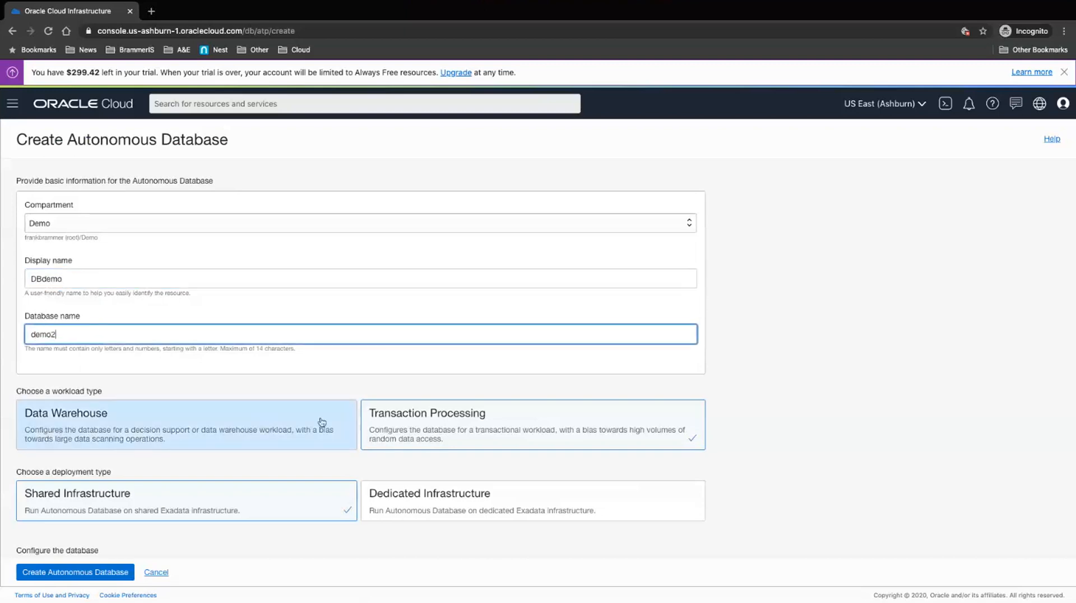
pyautogui.click(457, 430)
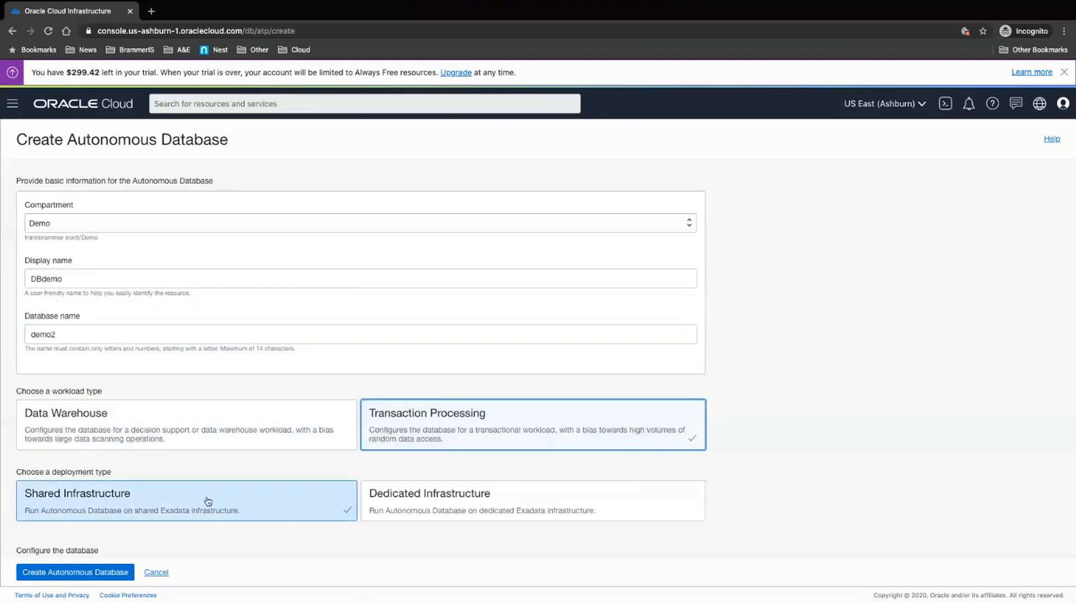
pyautogui.scroll(-1, 234, 526)
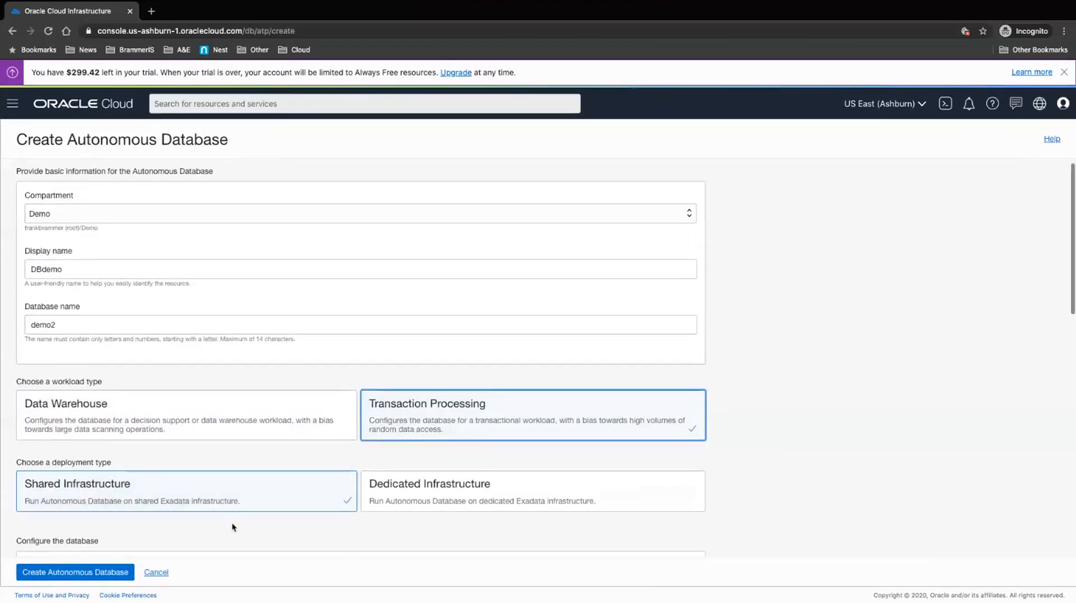
pyautogui.scroll(-5, 234, 527)
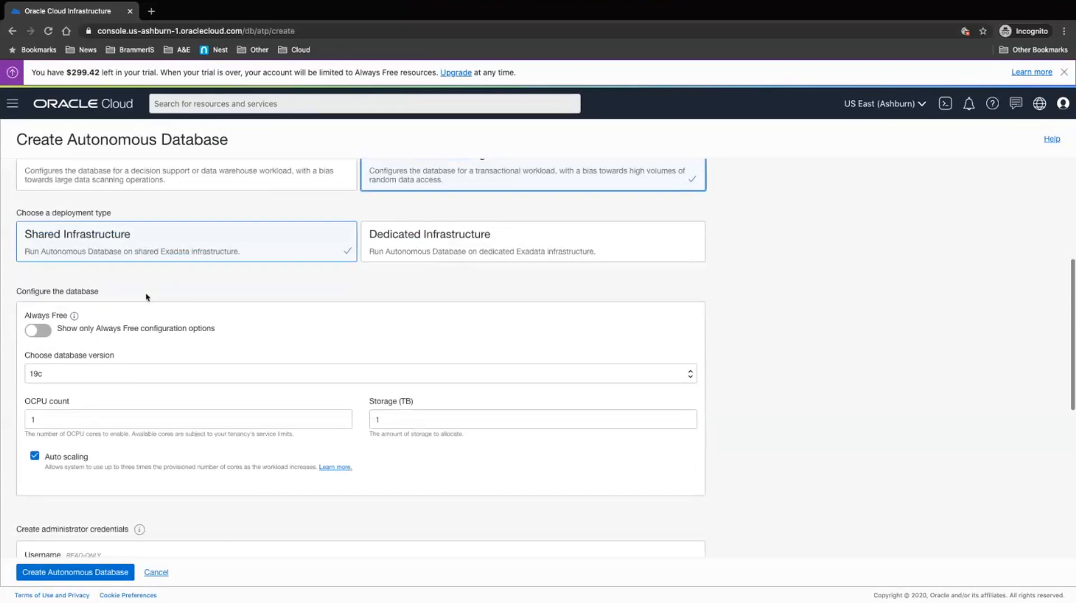
pyautogui.moveTo(74, 316)
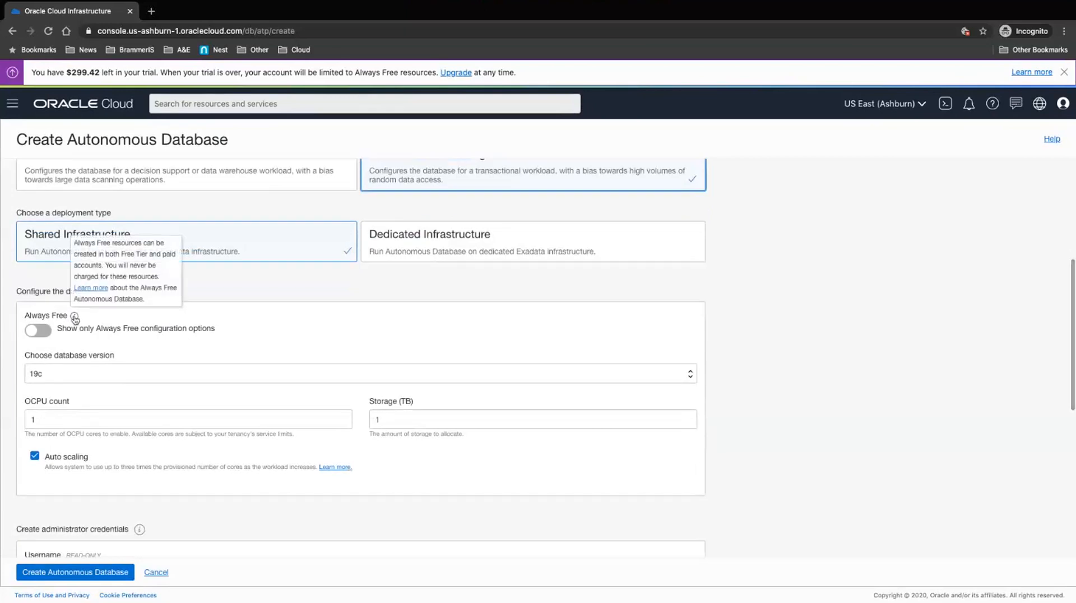
pyautogui.click(81, 373)
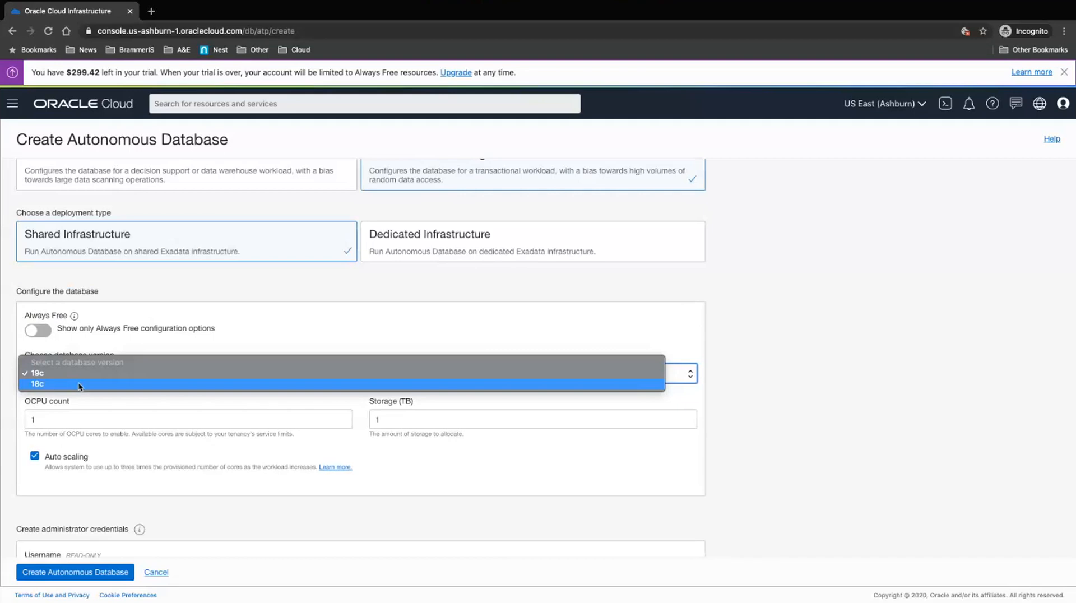
pyautogui.click(155, 343)
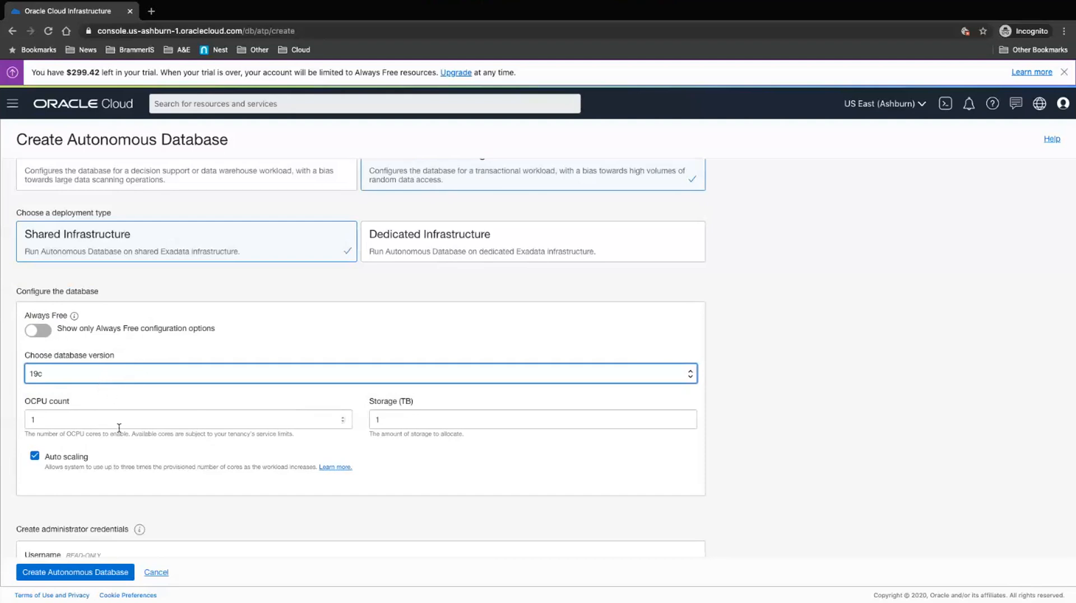
pyautogui.click(146, 419)
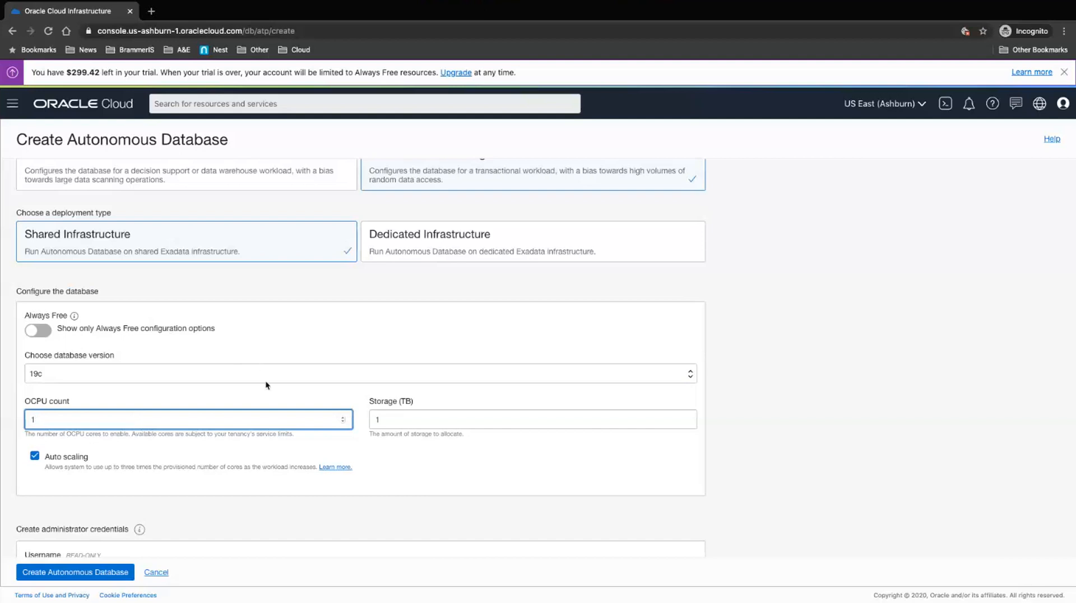
# Step: Enter an admin password and the same value in Confirm password
pyautogui.scroll(-1, 226, 457)
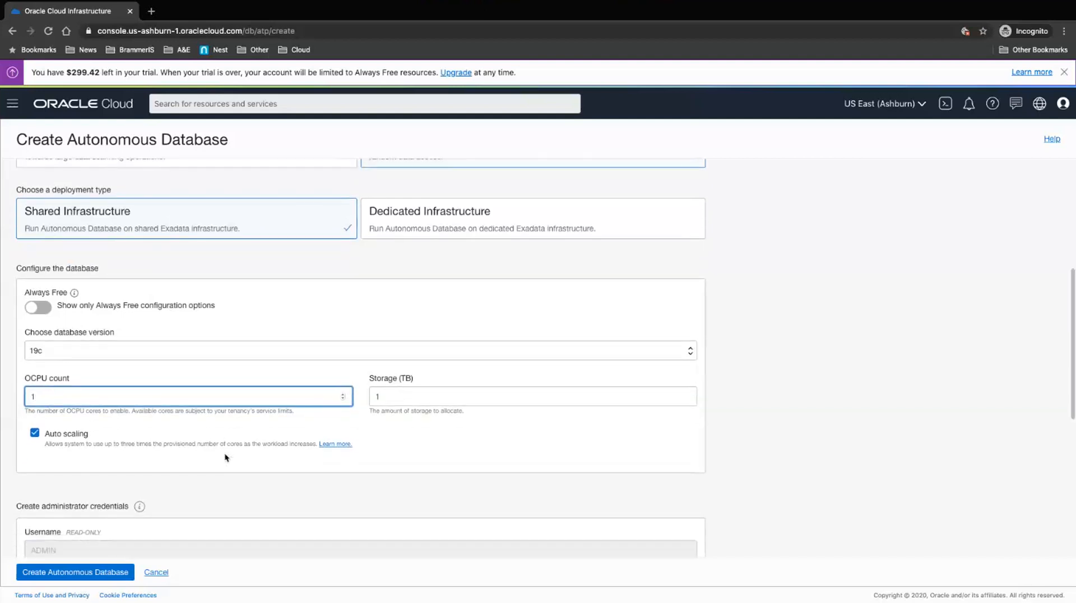
pyautogui.scroll(-3, 226, 458)
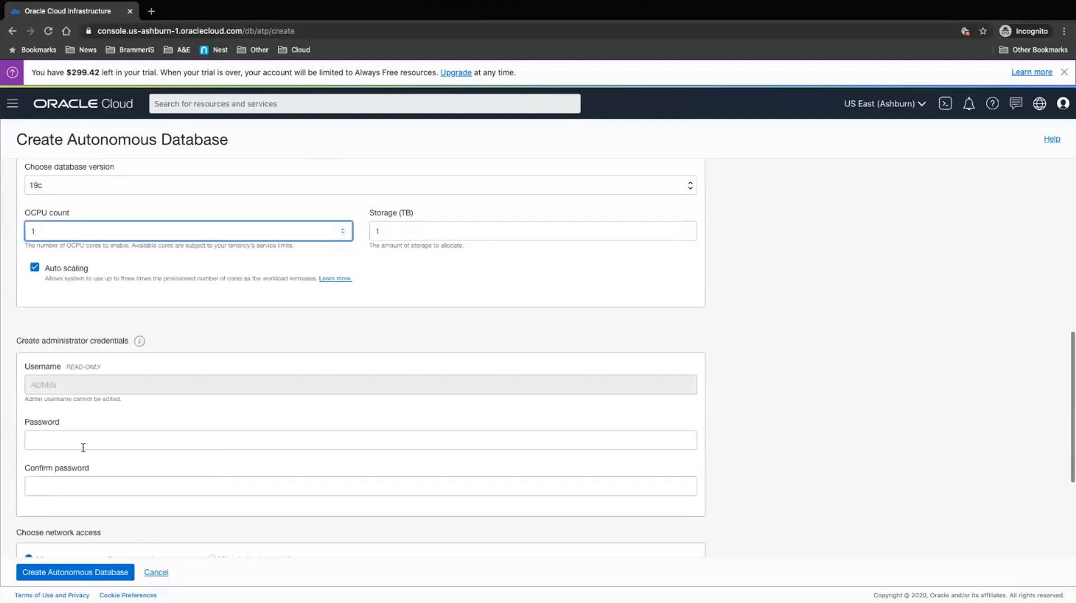
pyautogui.click(115, 437)
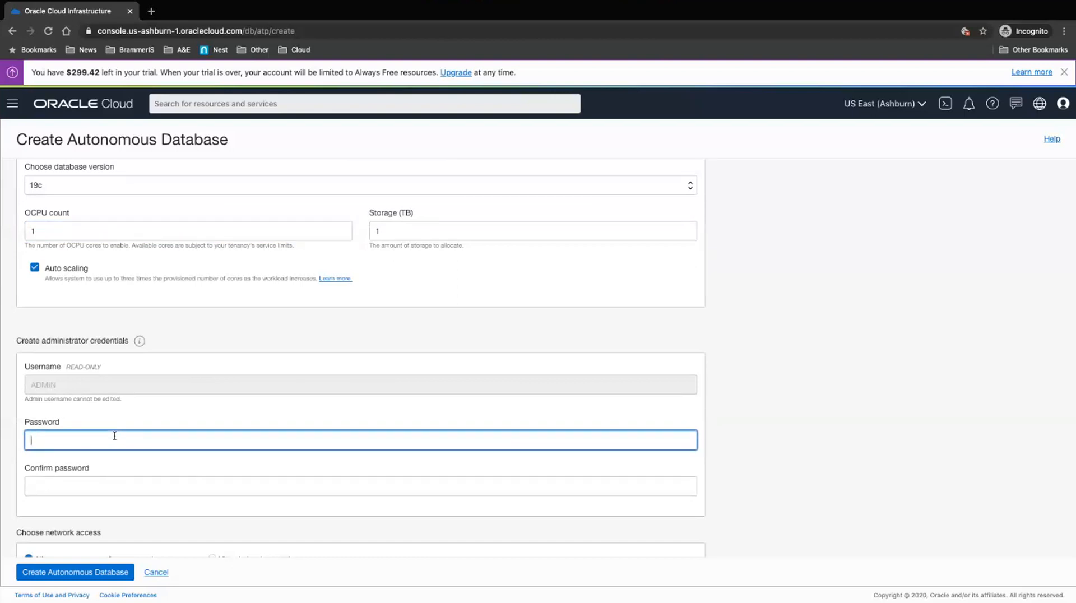
pyautogui.write('•')
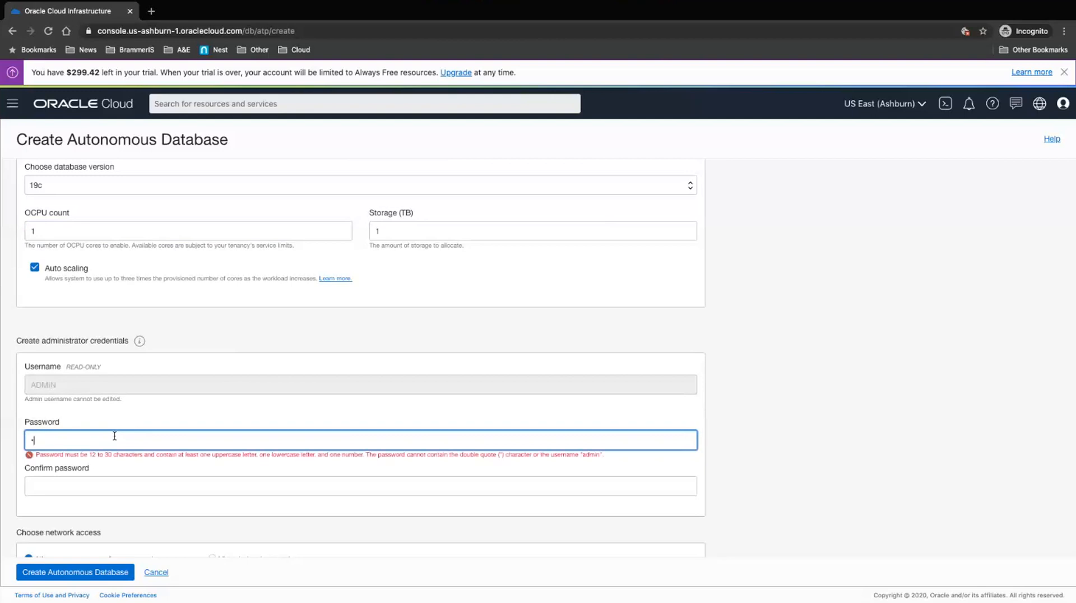
pyautogui.press('BackSpace')
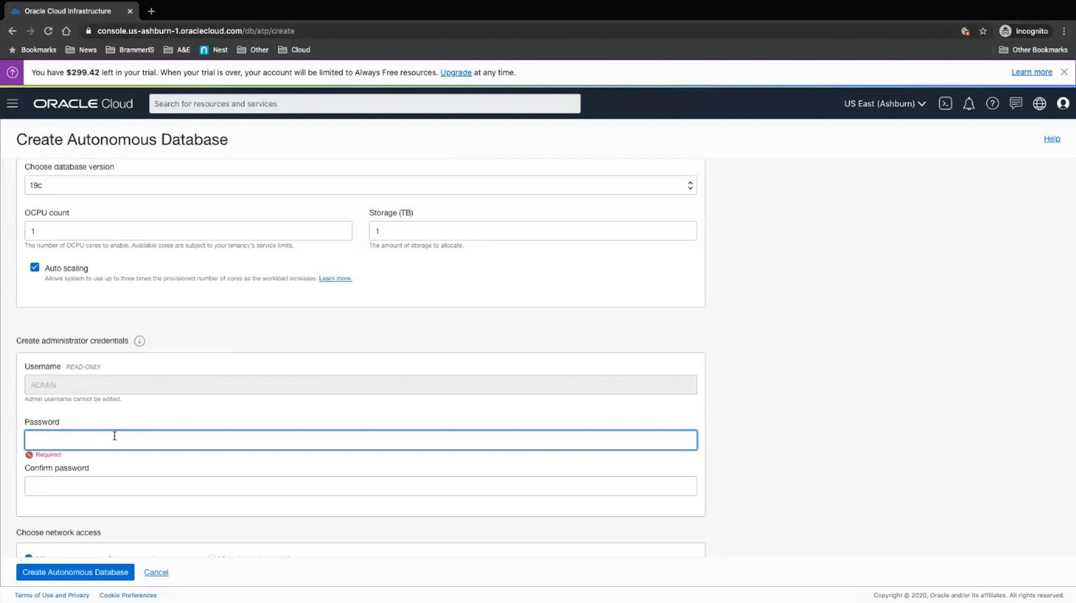
pyautogui.write('•')
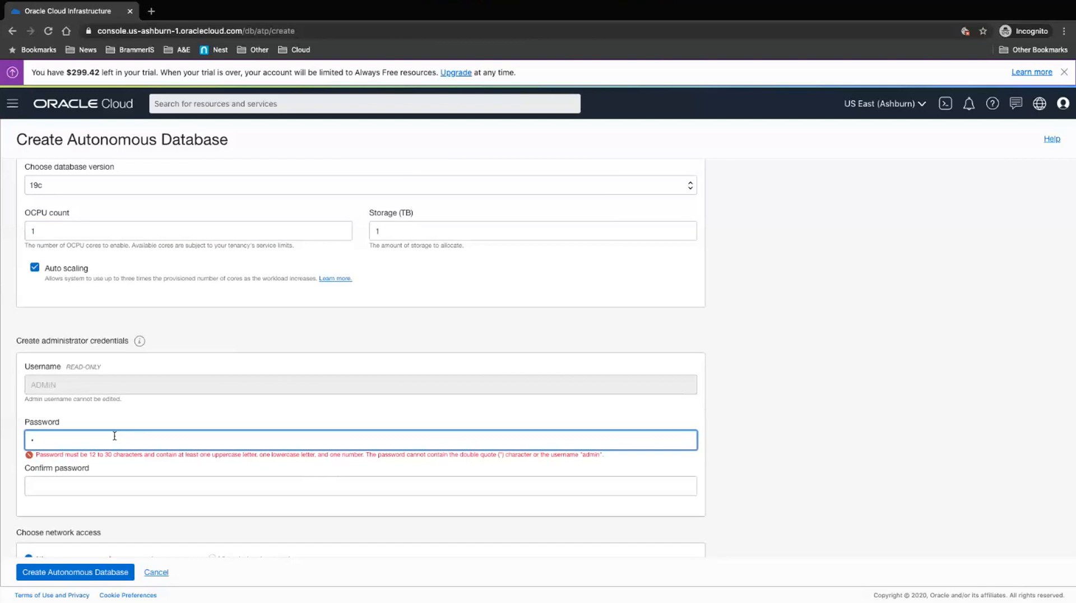
pyautogui.press('BackSpace')
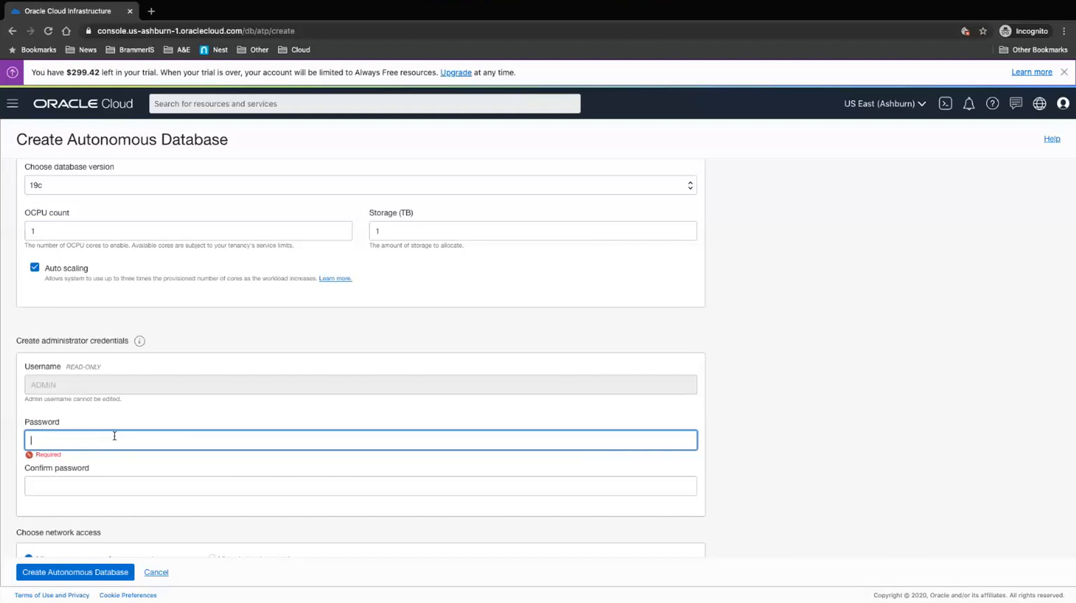
pyautogui.write('We')
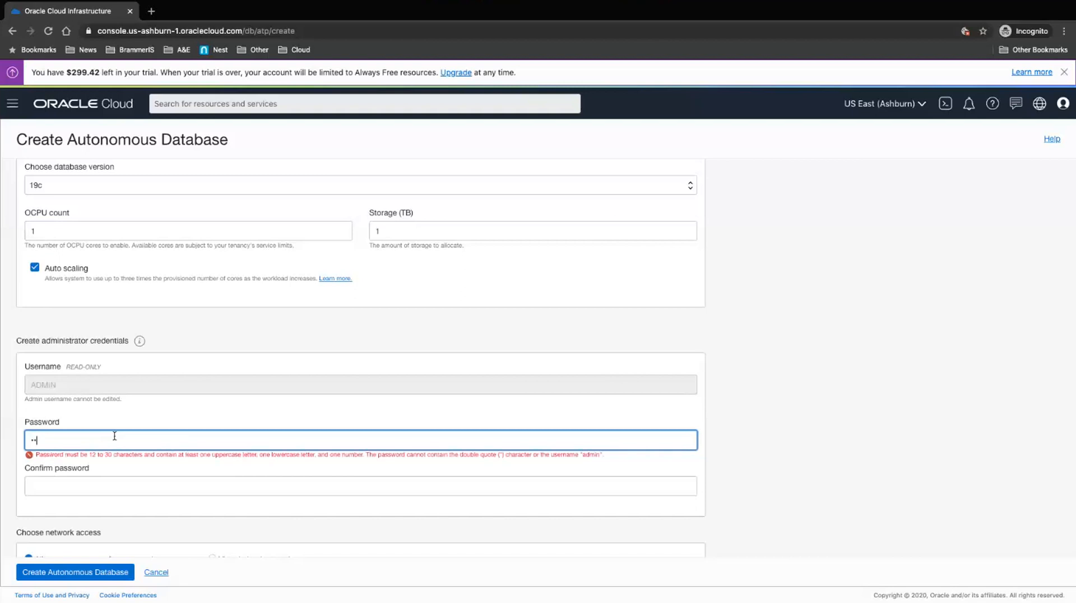
pyautogui.write('lcome123')
pyautogui.press('Tab')
pyautogui.write('We')
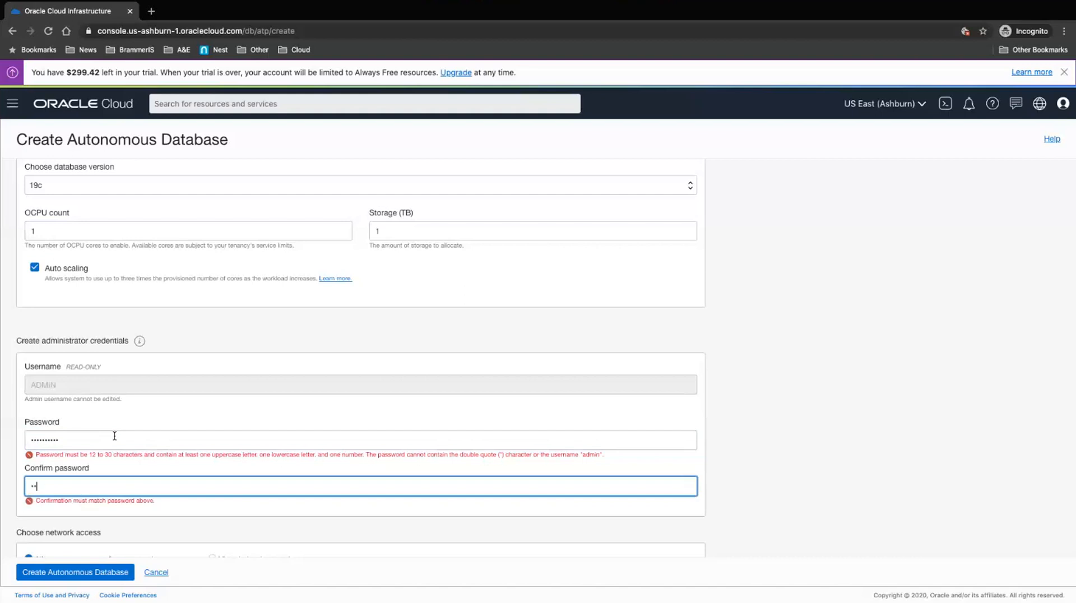
pyautogui.write('lcome123')
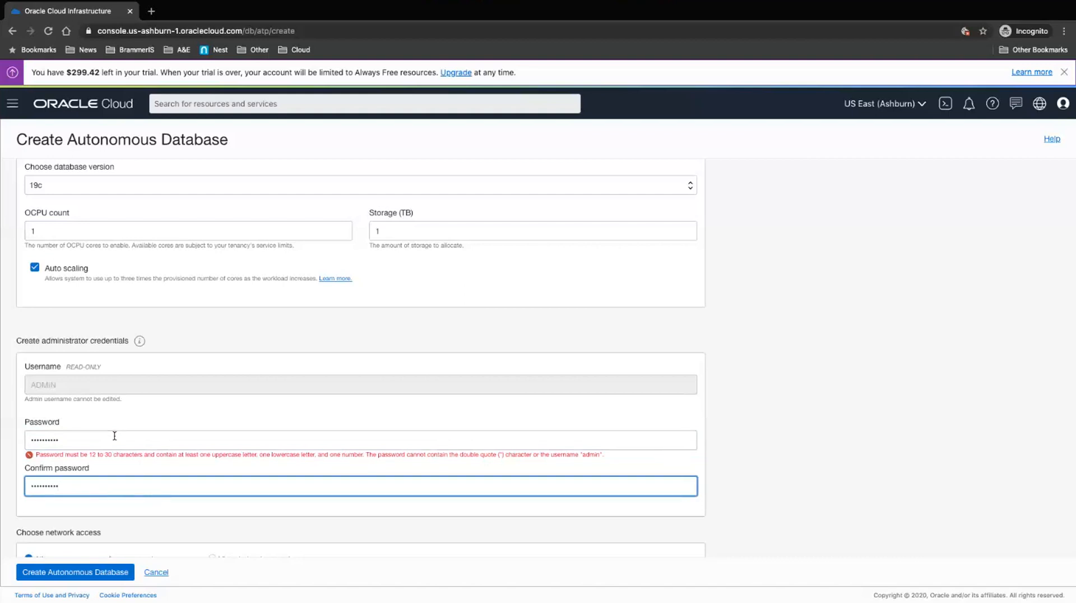
# Step: Replace the admin password with a valid one and retype it matching in Confirm password
pyautogui.click(72, 440)
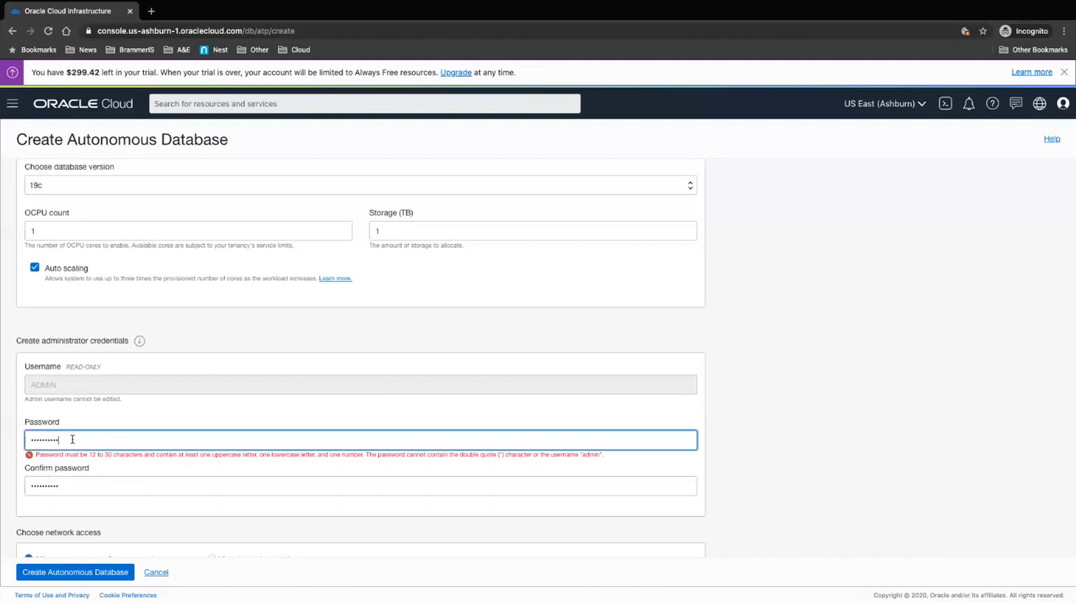
pyautogui.write('4')
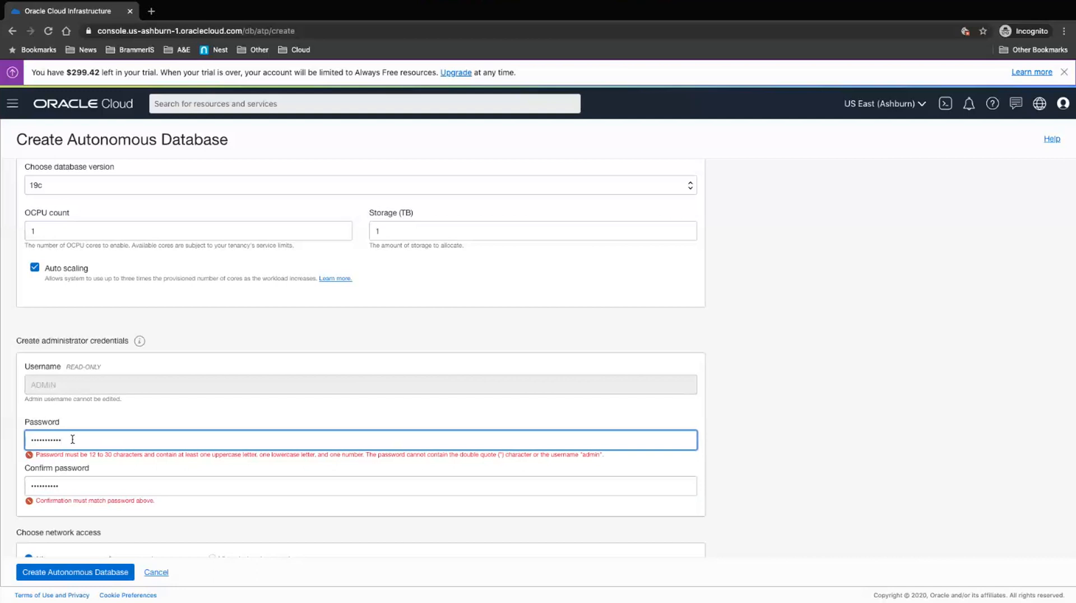
pyautogui.write('5')
pyautogui.write('6')
pyautogui.press('BackSpace')
pyautogui.press('BackSpace')
pyautogui.press('BackSpace')
pyautogui.press('BackSpace')
pyautogui.press('BackSpace')
pyautogui.press('BackSpace')
pyautogui.press('BackSpace')
pyautogui.press('BackSpace')
pyautogui.press('BackSpace')
pyautogui.press('BackSpace')
pyautogui.write('Pass••••••••')
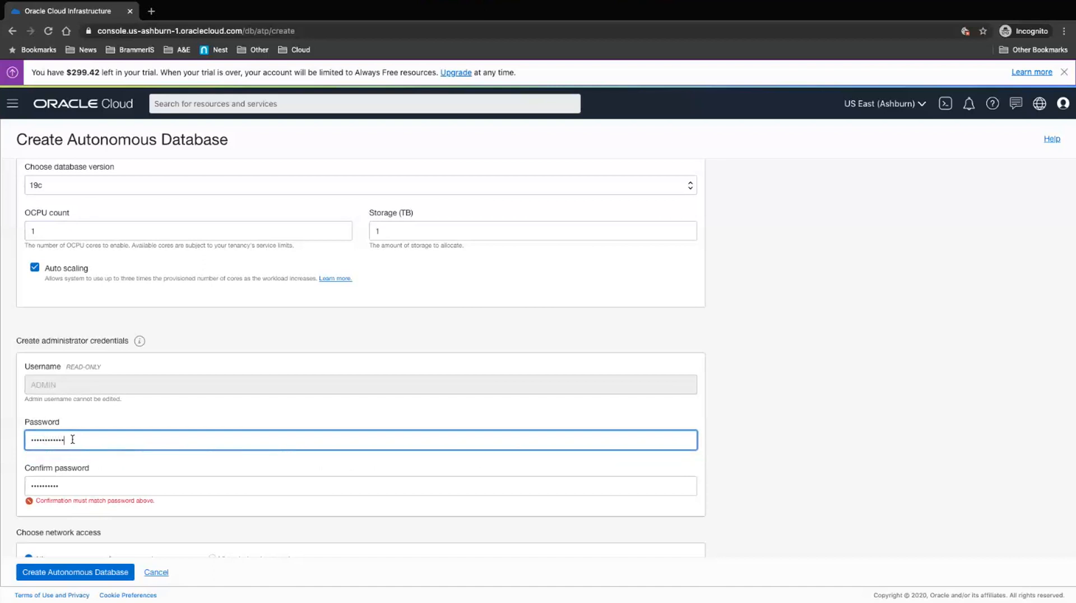
pyautogui.press('Tab')
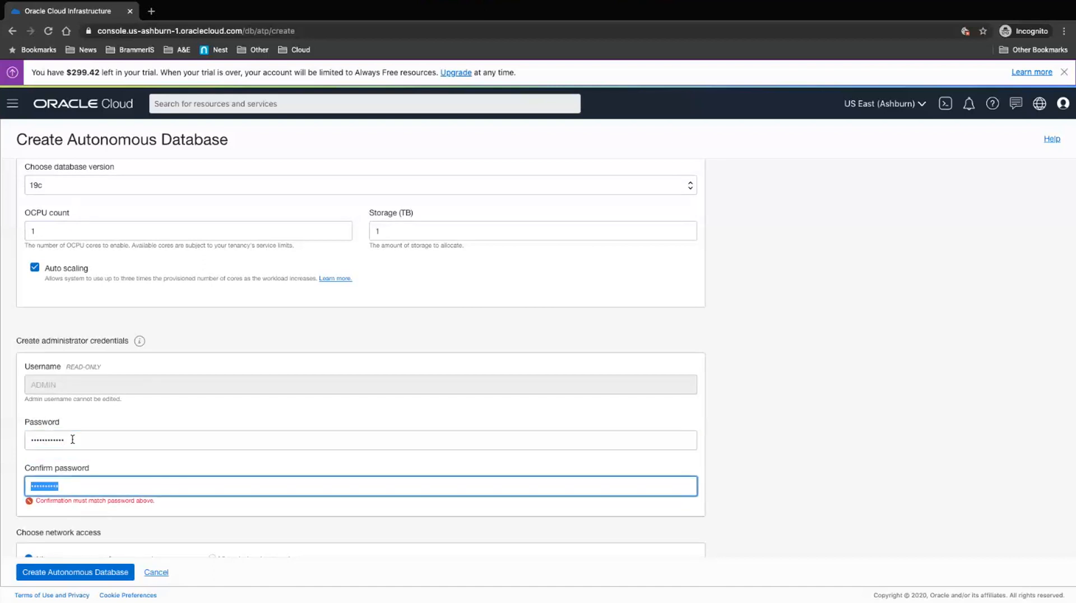
pyautogui.write('••••••••••••')
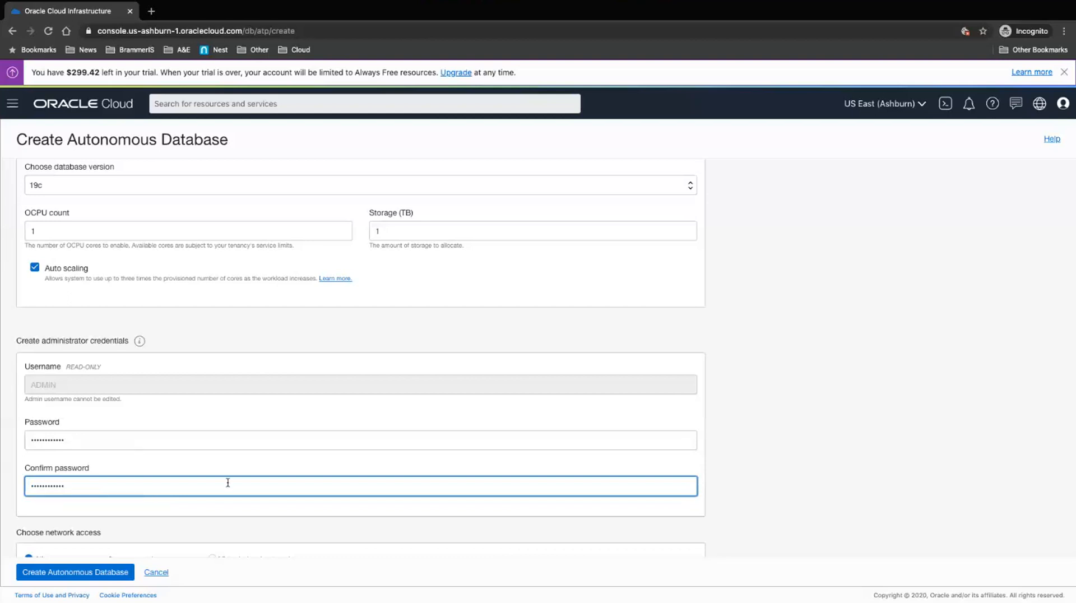
pyautogui.scroll(-2, 228, 483)
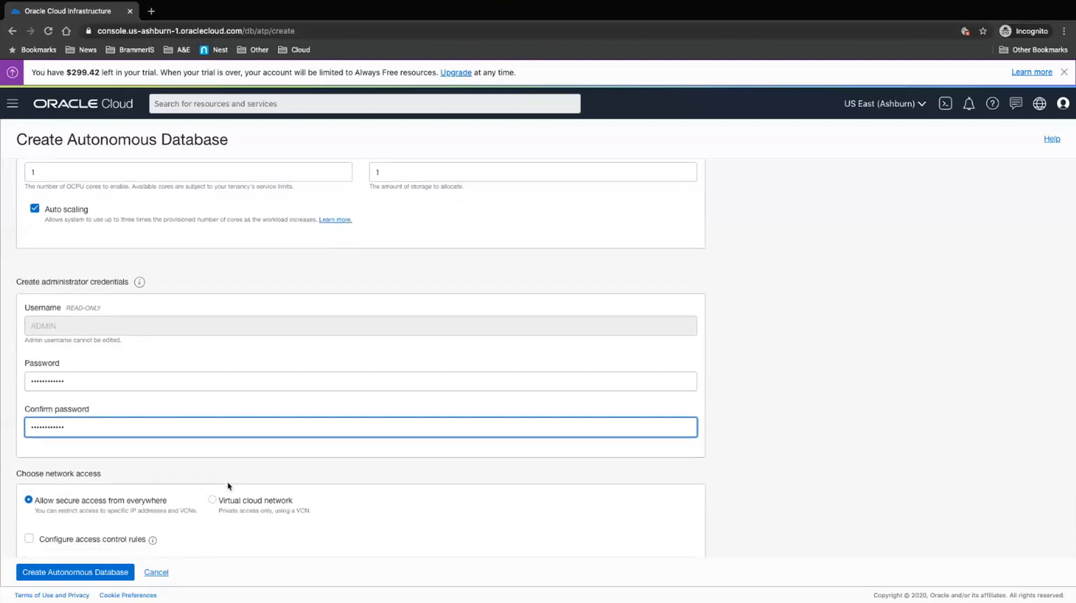
pyautogui.scroll(-3, 229, 487)
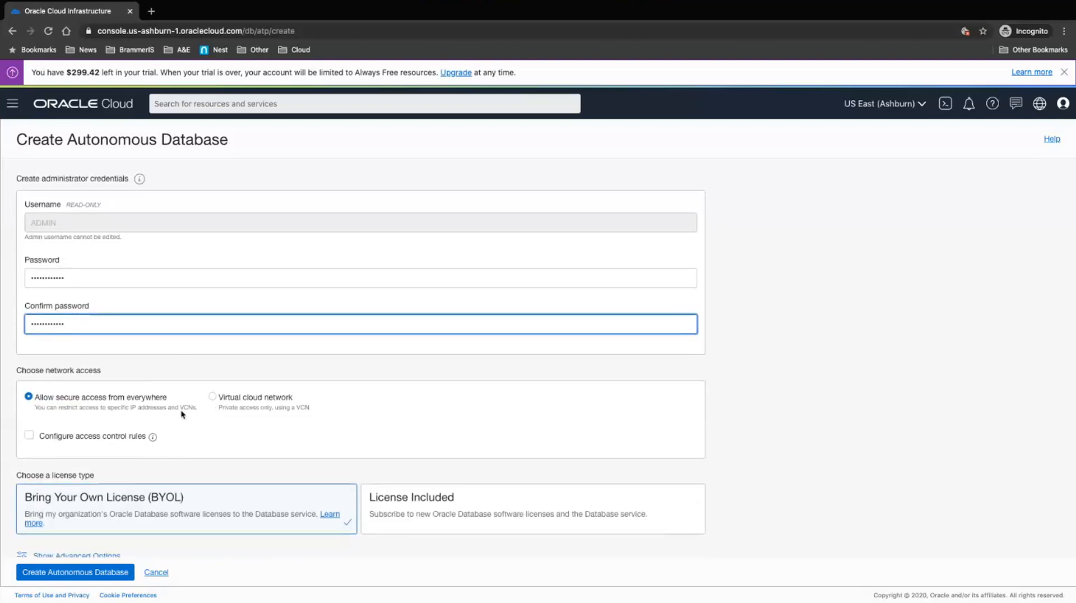
pyautogui.scroll(-2, 182, 414)
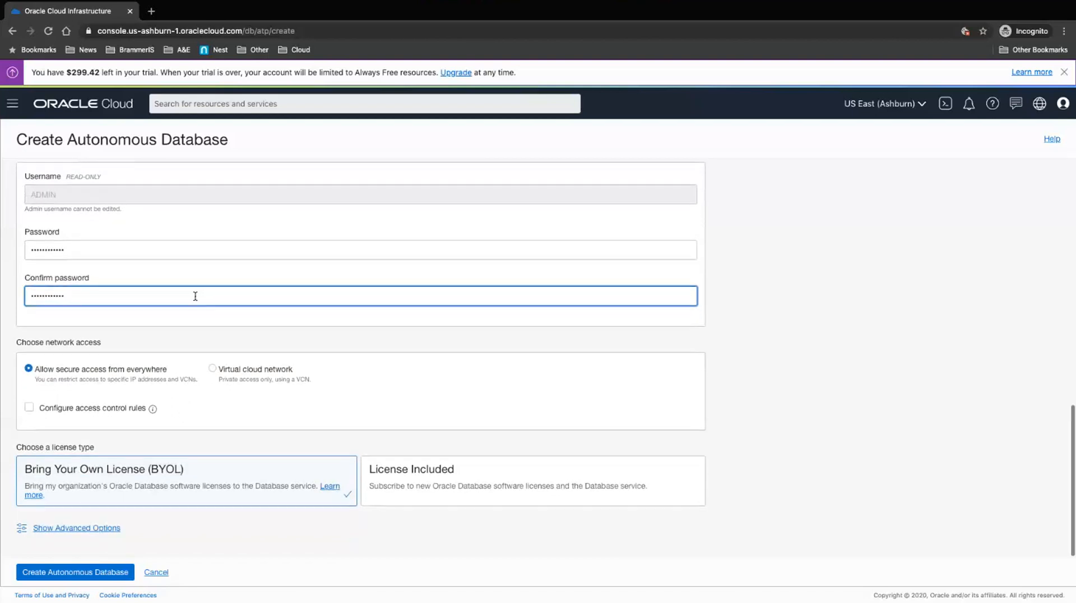
# Step: Restrict network access to virtual cloud network DemoVCN with subnet SubnetAPublic
pyautogui.click(212, 370)
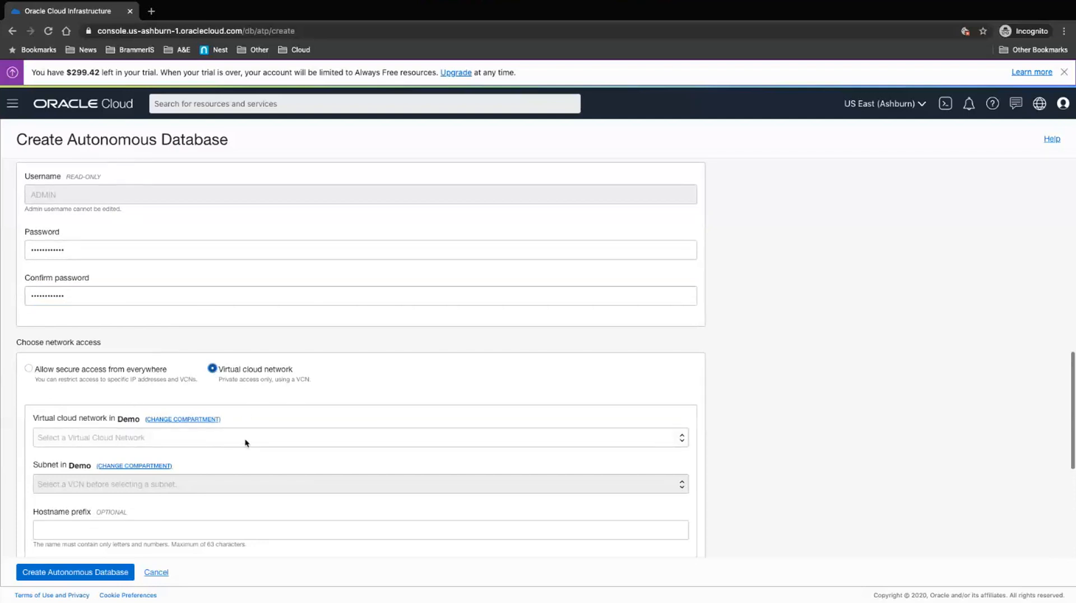
pyautogui.click(110, 439)
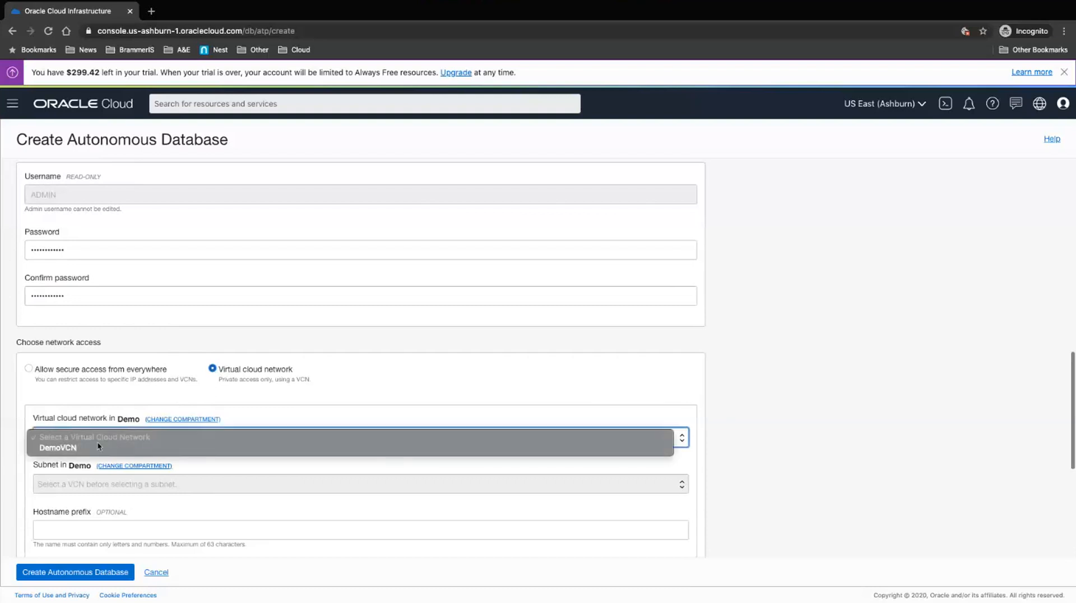
pyautogui.click(97, 446)
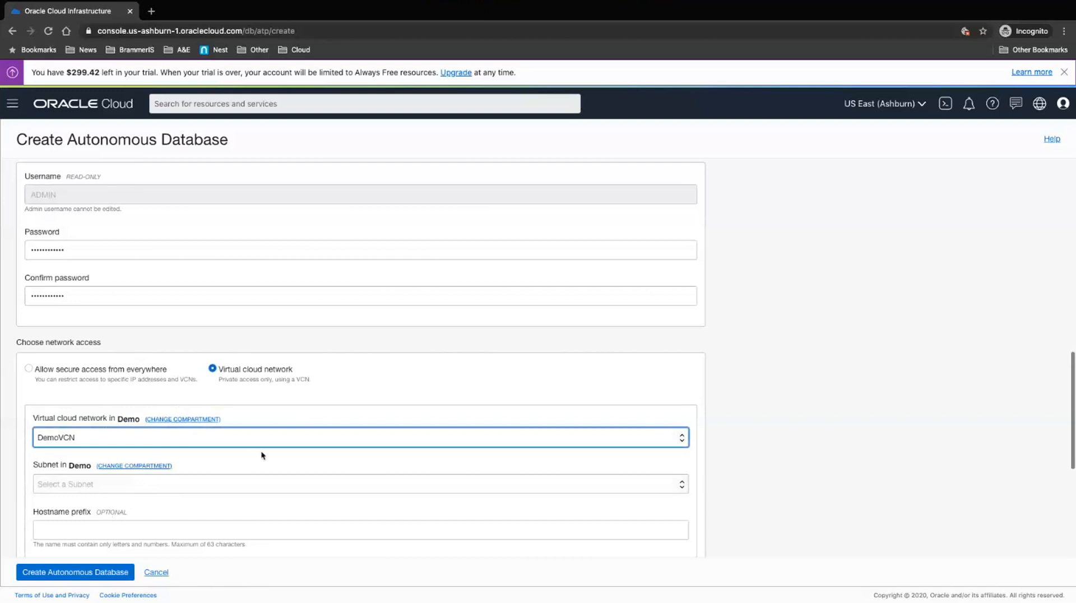
pyautogui.scroll(-1, 262, 455)
pyautogui.click(176, 457)
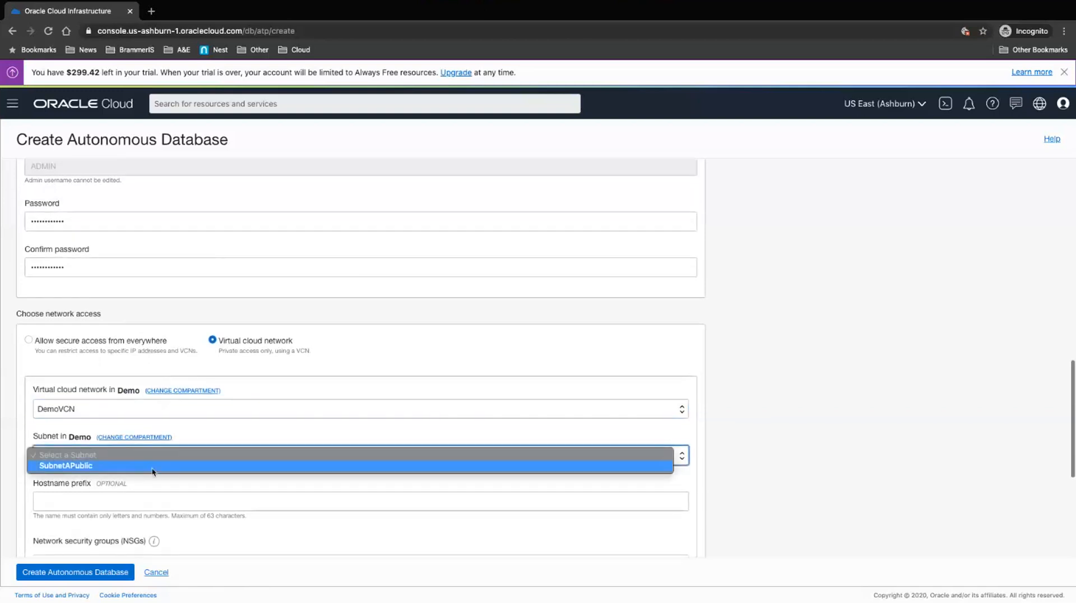
pyautogui.click(153, 469)
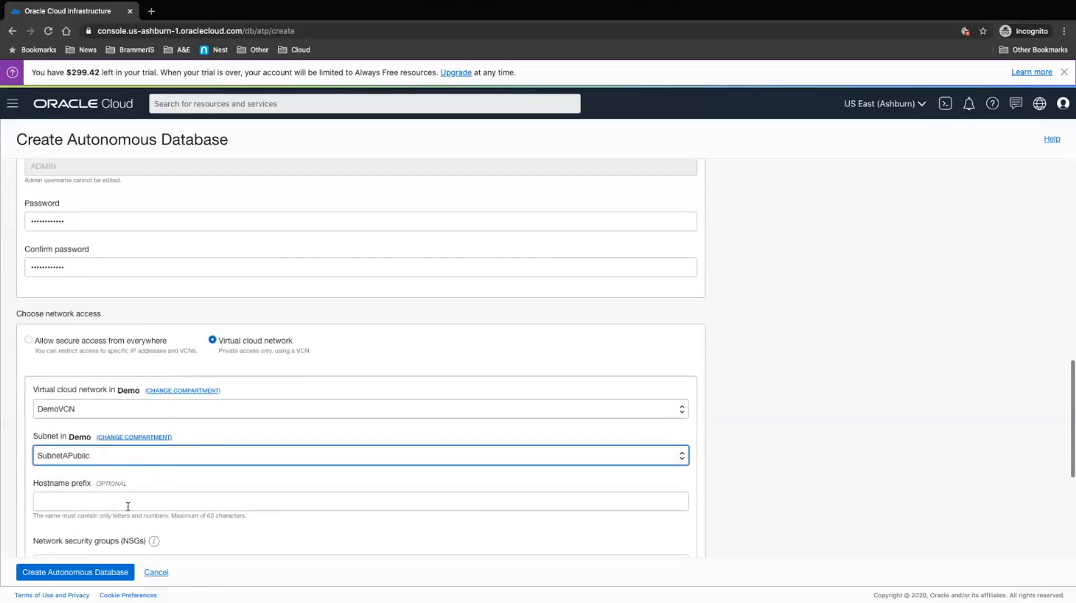
pyautogui.scroll(-1, 199, 510)
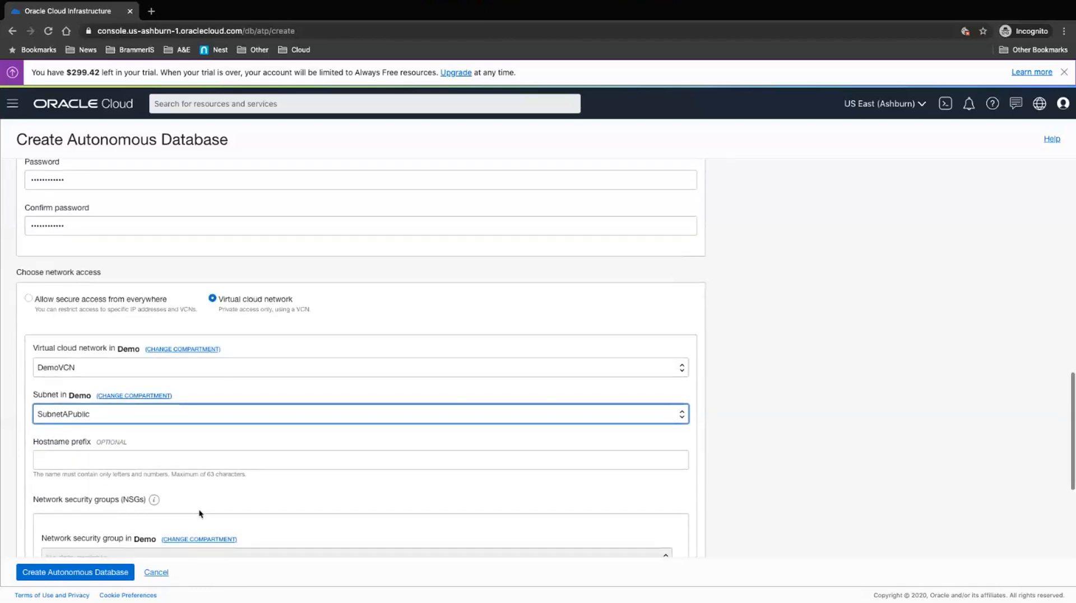
pyautogui.scroll(-3, 201, 513)
pyautogui.scroll(-3, 201, 514)
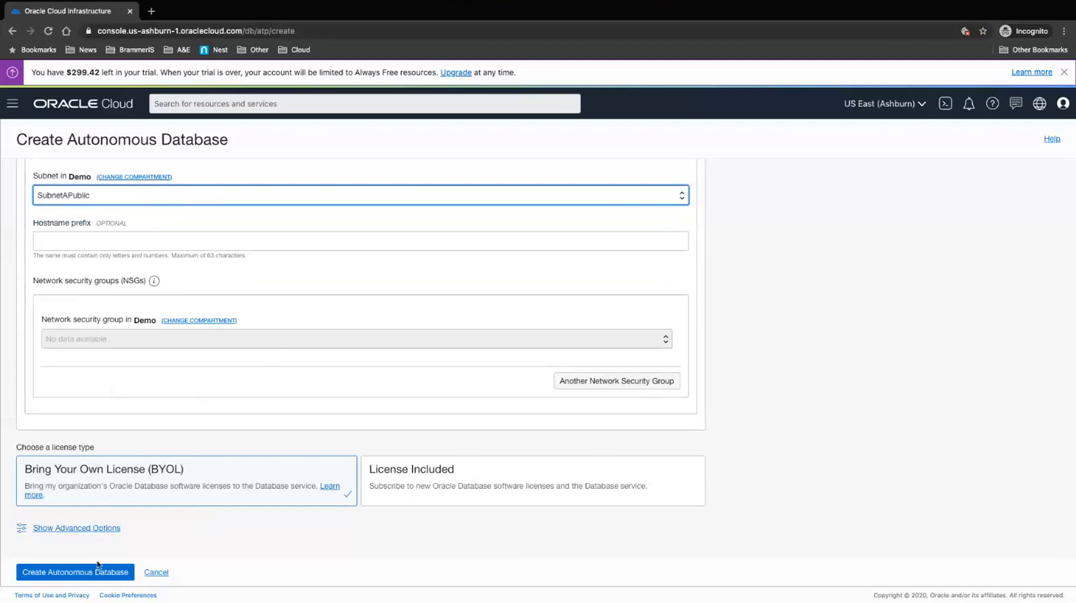
# Step: Submit the database form and find the empty network security group flagged as required
pyautogui.click(85, 574)
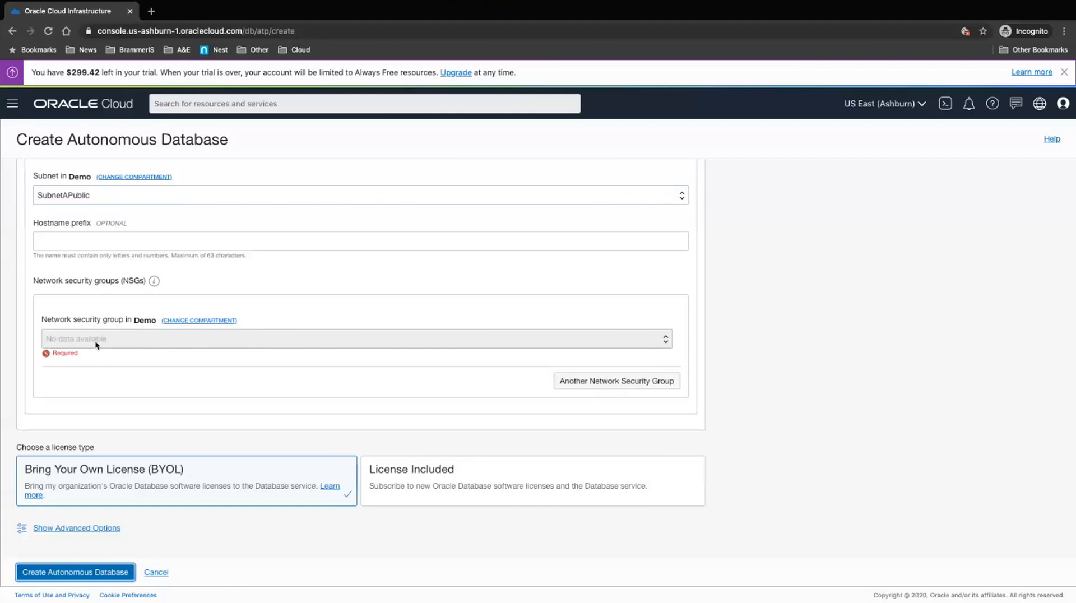
pyautogui.scroll(5, 120, 277)
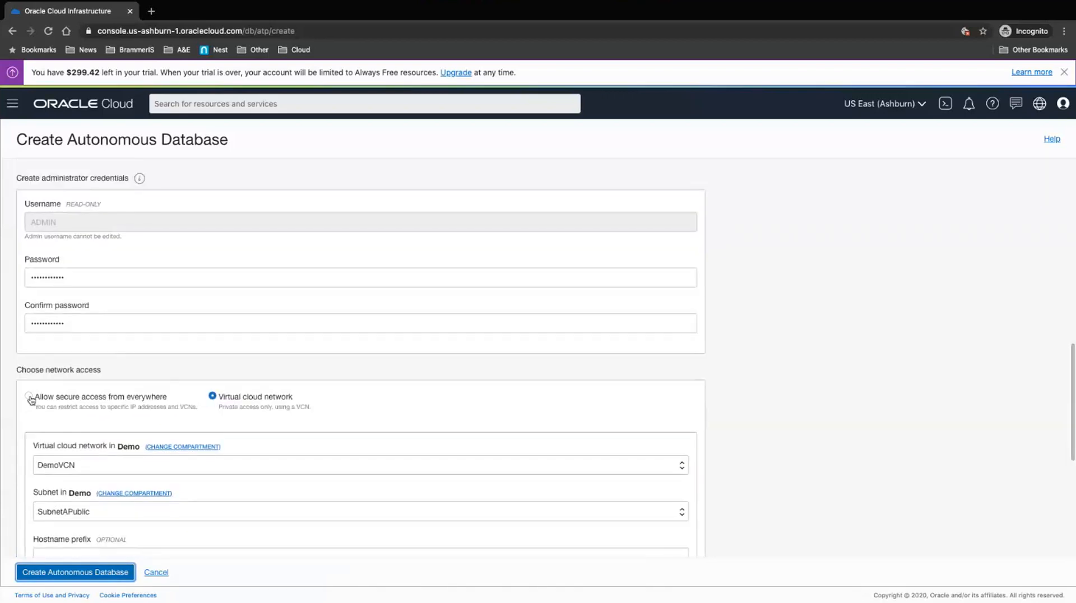
# Step: Switch to secure access from everywhere and create the DBdemo Autonomous Database
pyautogui.click(29, 396)
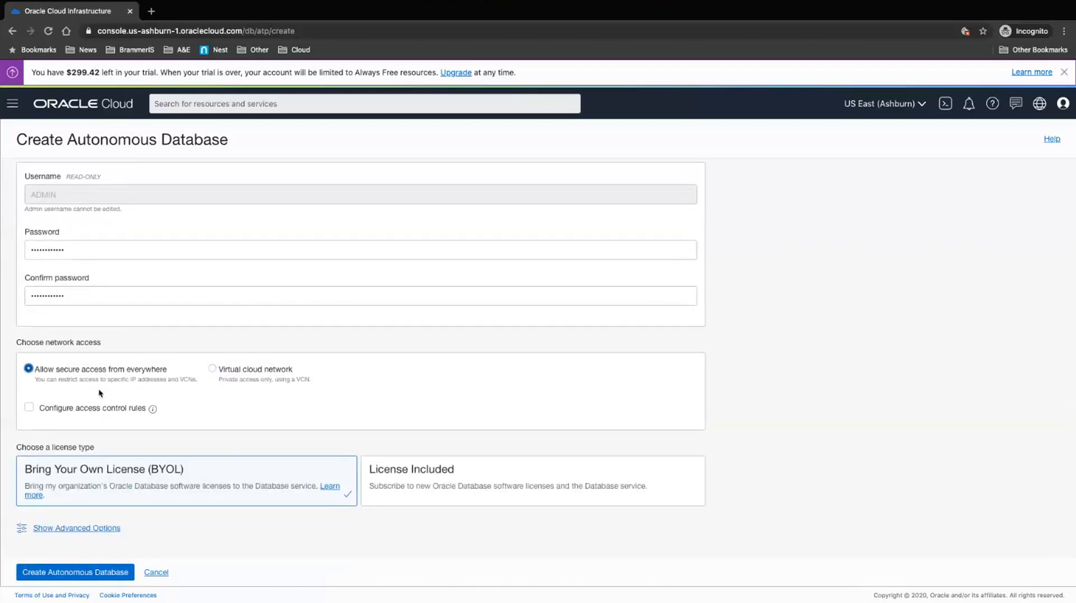
pyautogui.scroll(2, 242, 454)
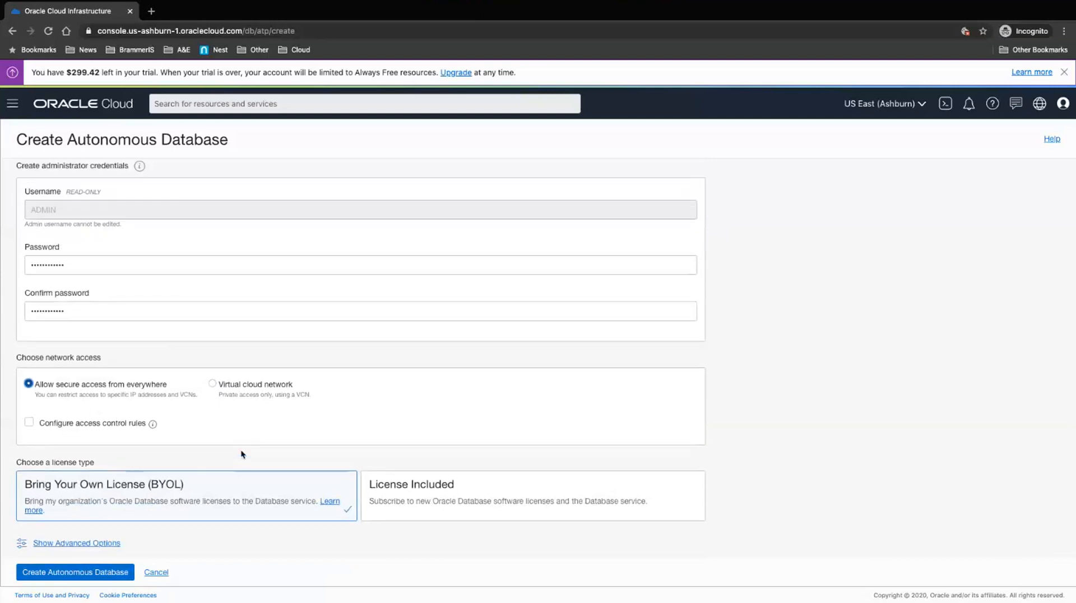
pyautogui.scroll(-2, 242, 454)
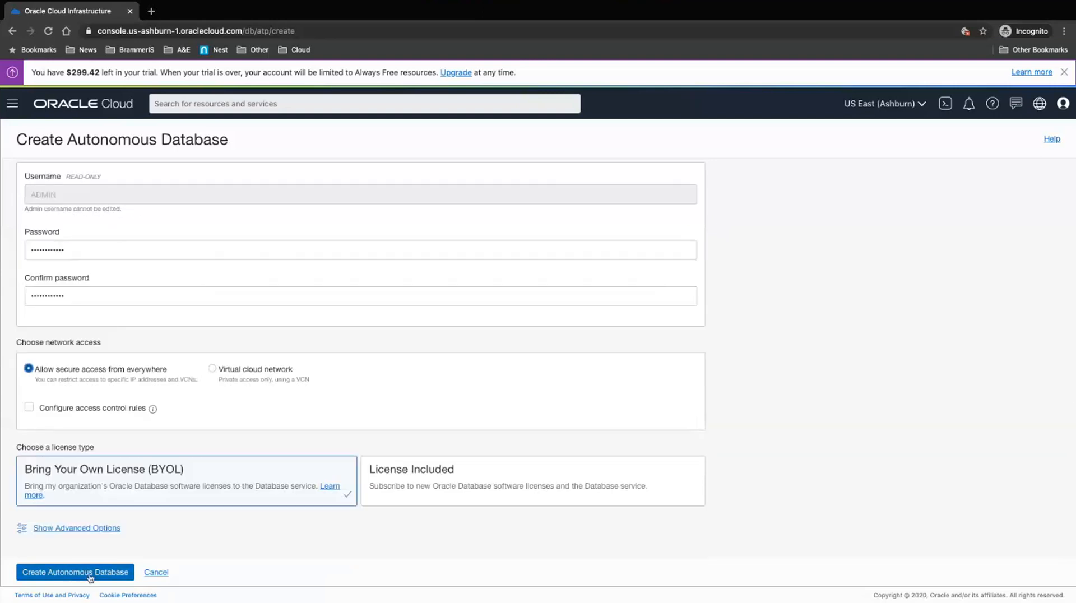
pyautogui.click(90, 573)
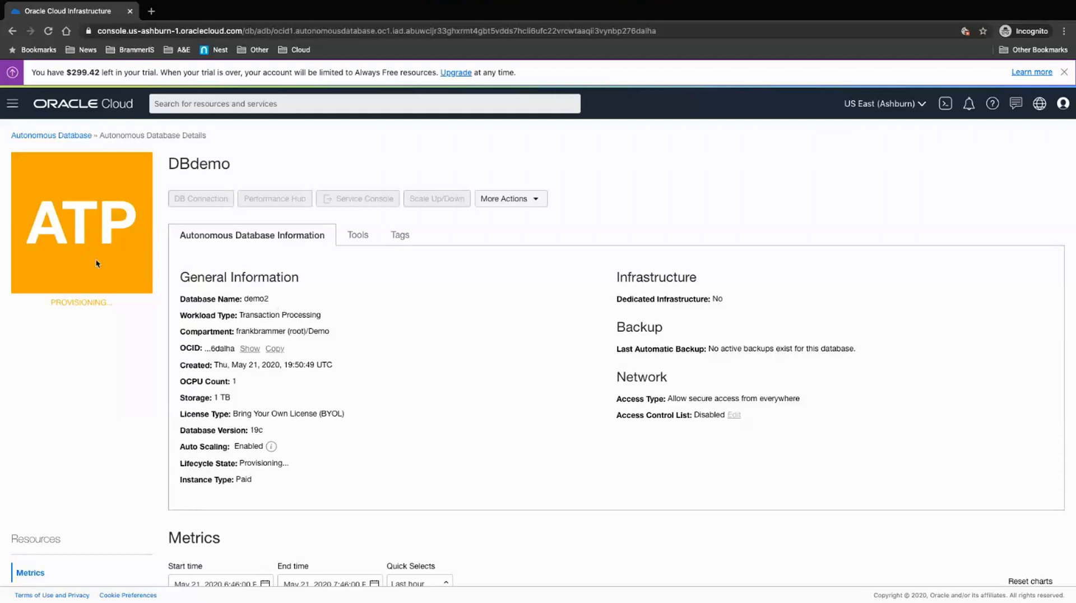
pyautogui.click(13, 106)
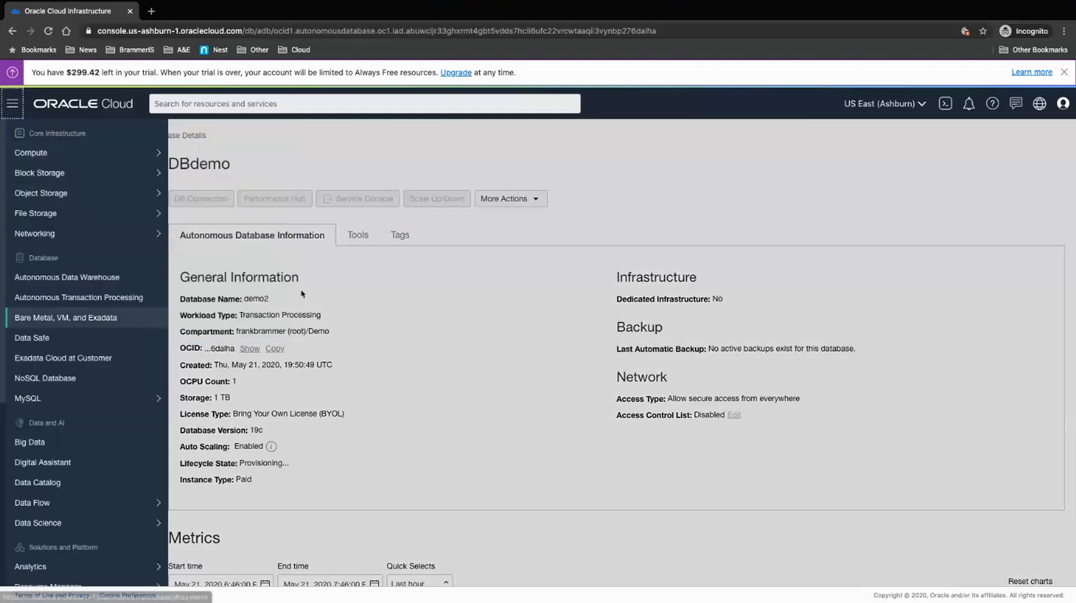
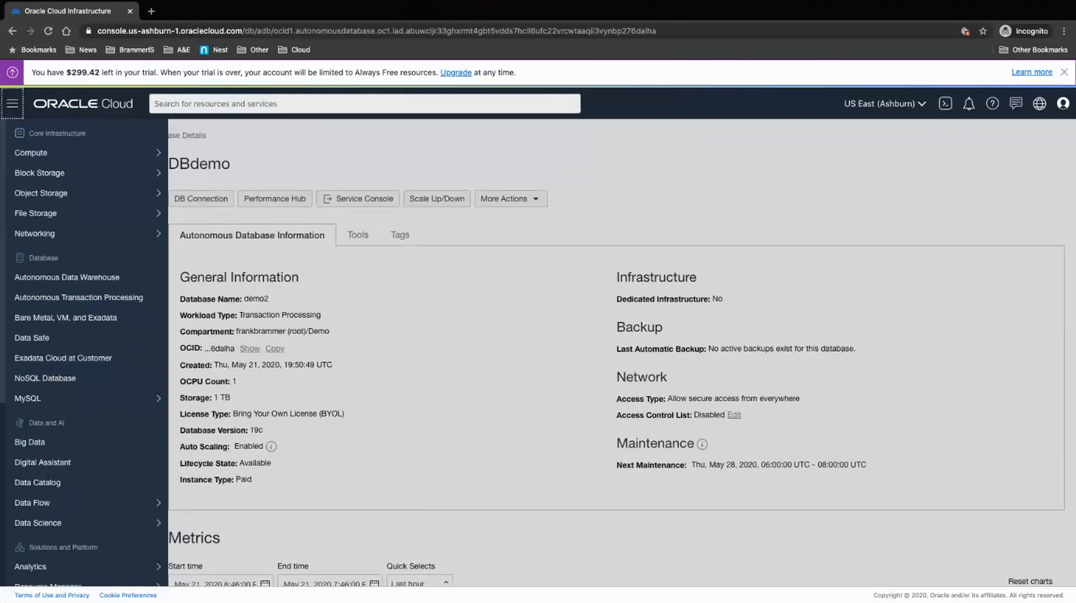
# Step: Leave the available DBdemo database page and return to the 'Oracle Elements Covered in Demo' PowerPoint slide
pyautogui.press('super+Tab')
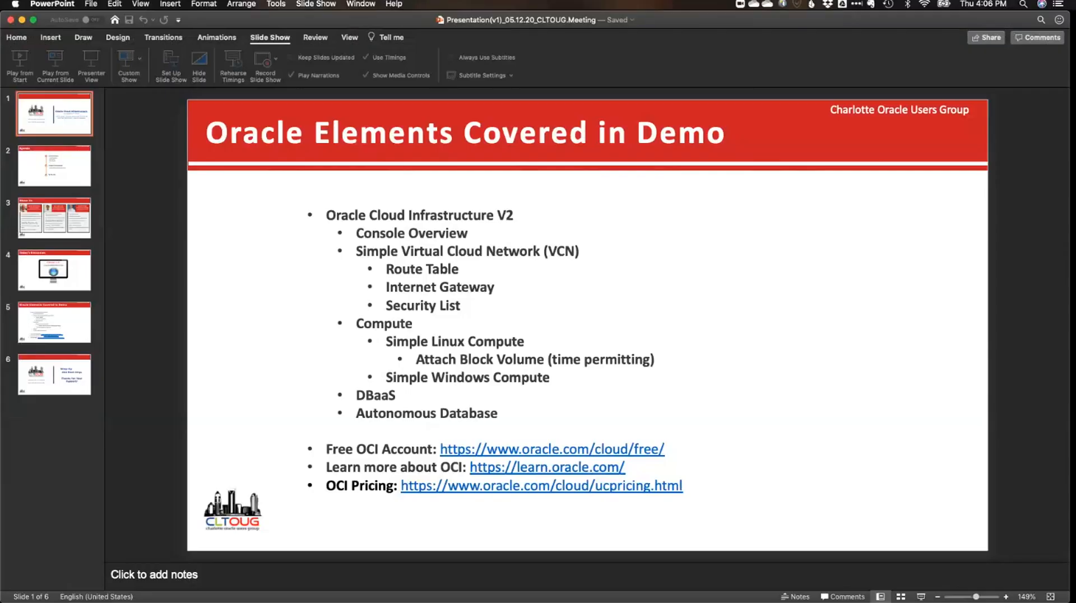